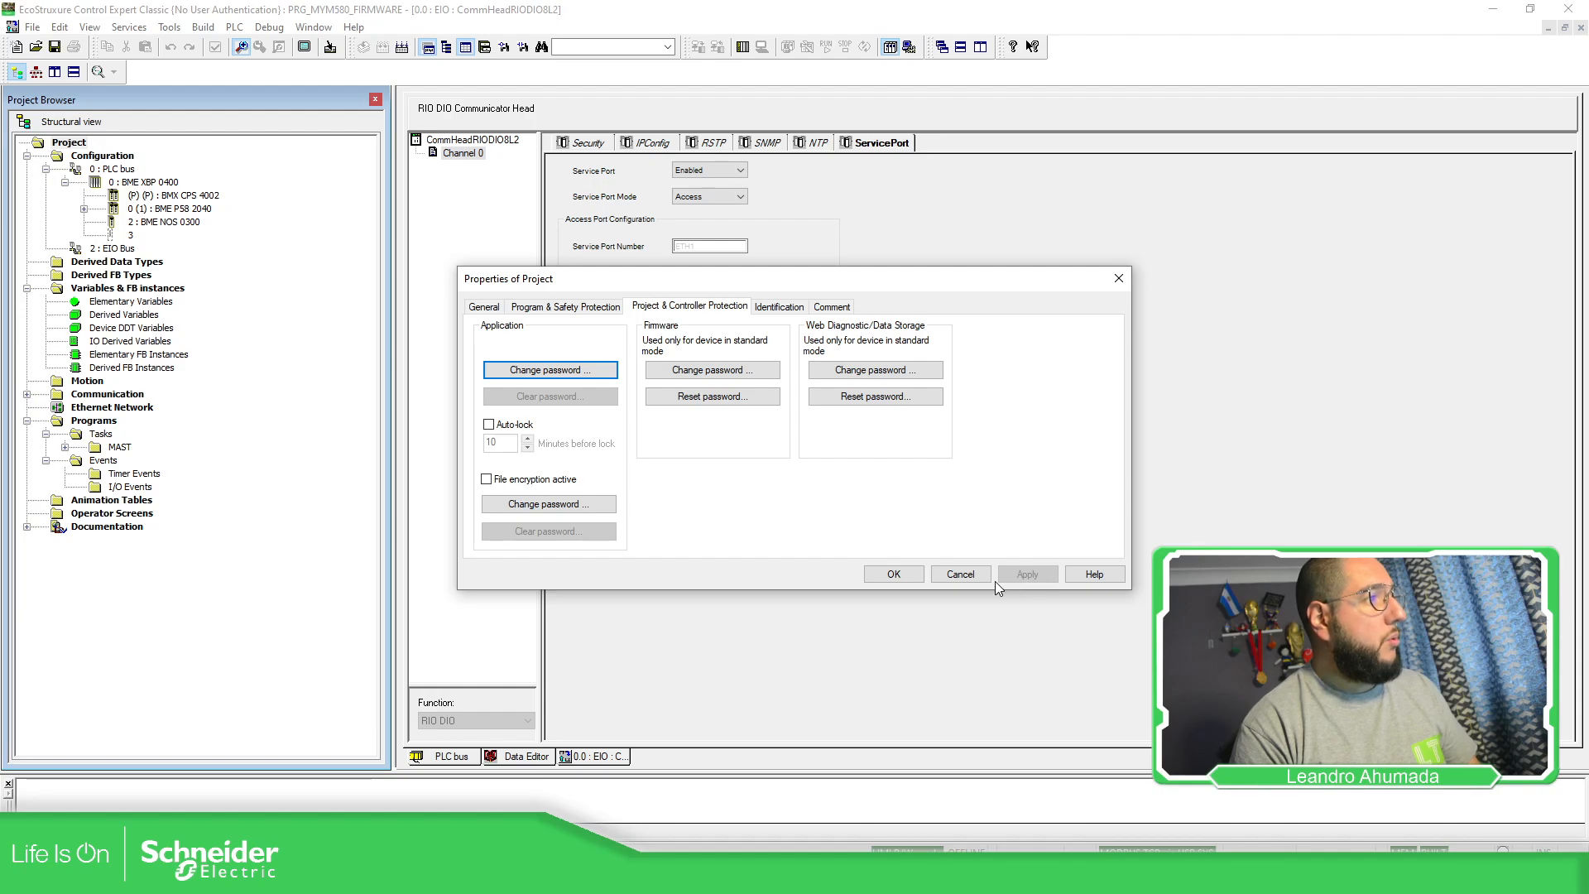
Close the project properties without changes and switch to the presentation on the M580 firmware update
left_click(960, 575)
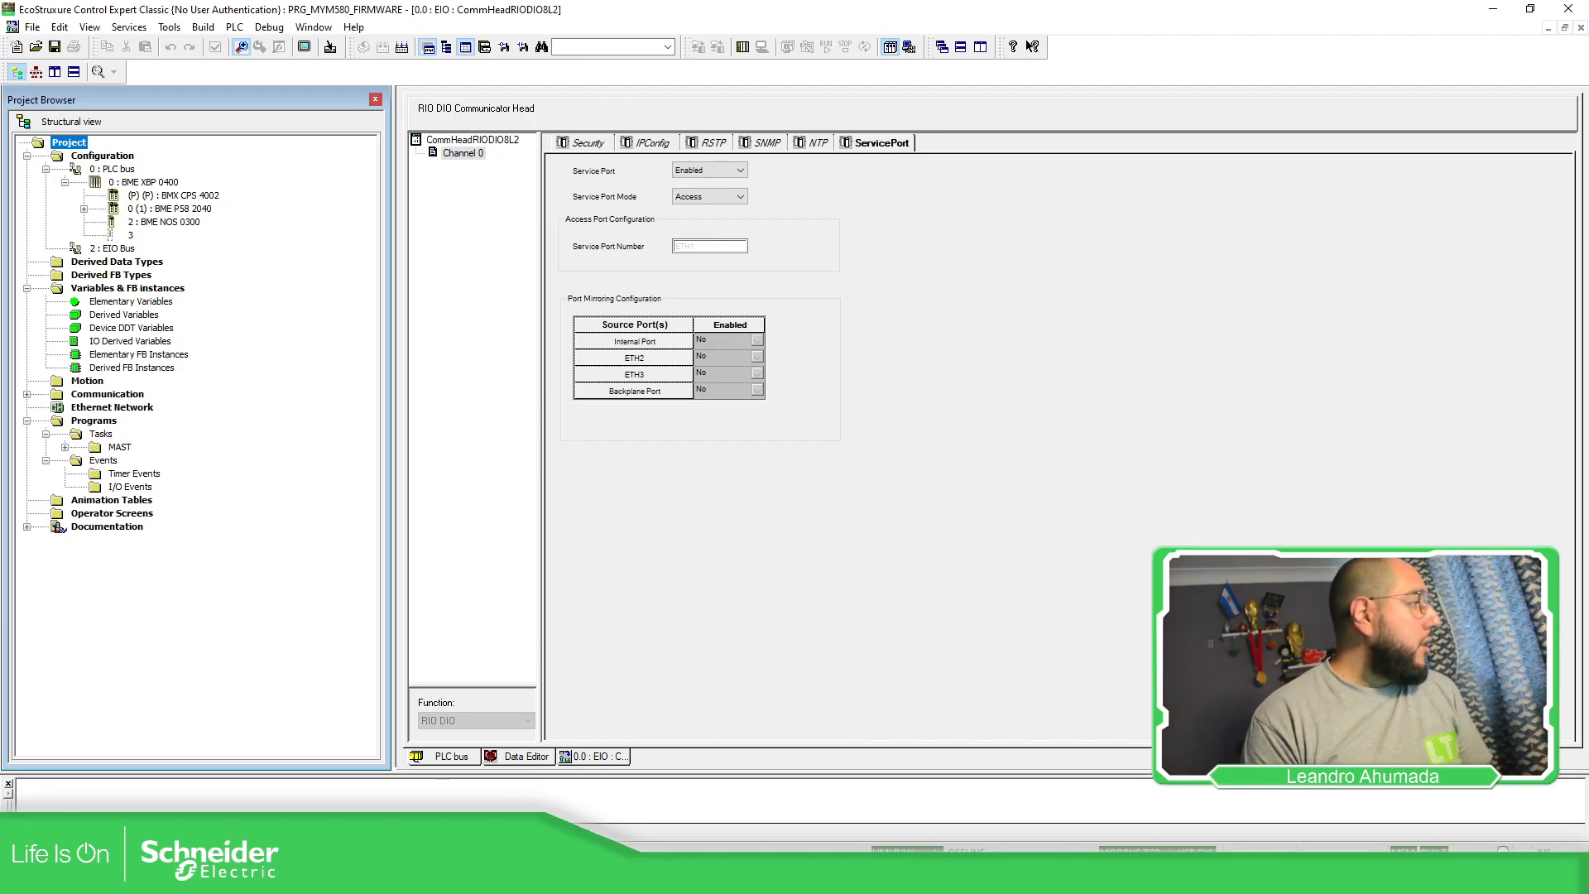
left_click(385, 877)
left_click(387, 828)
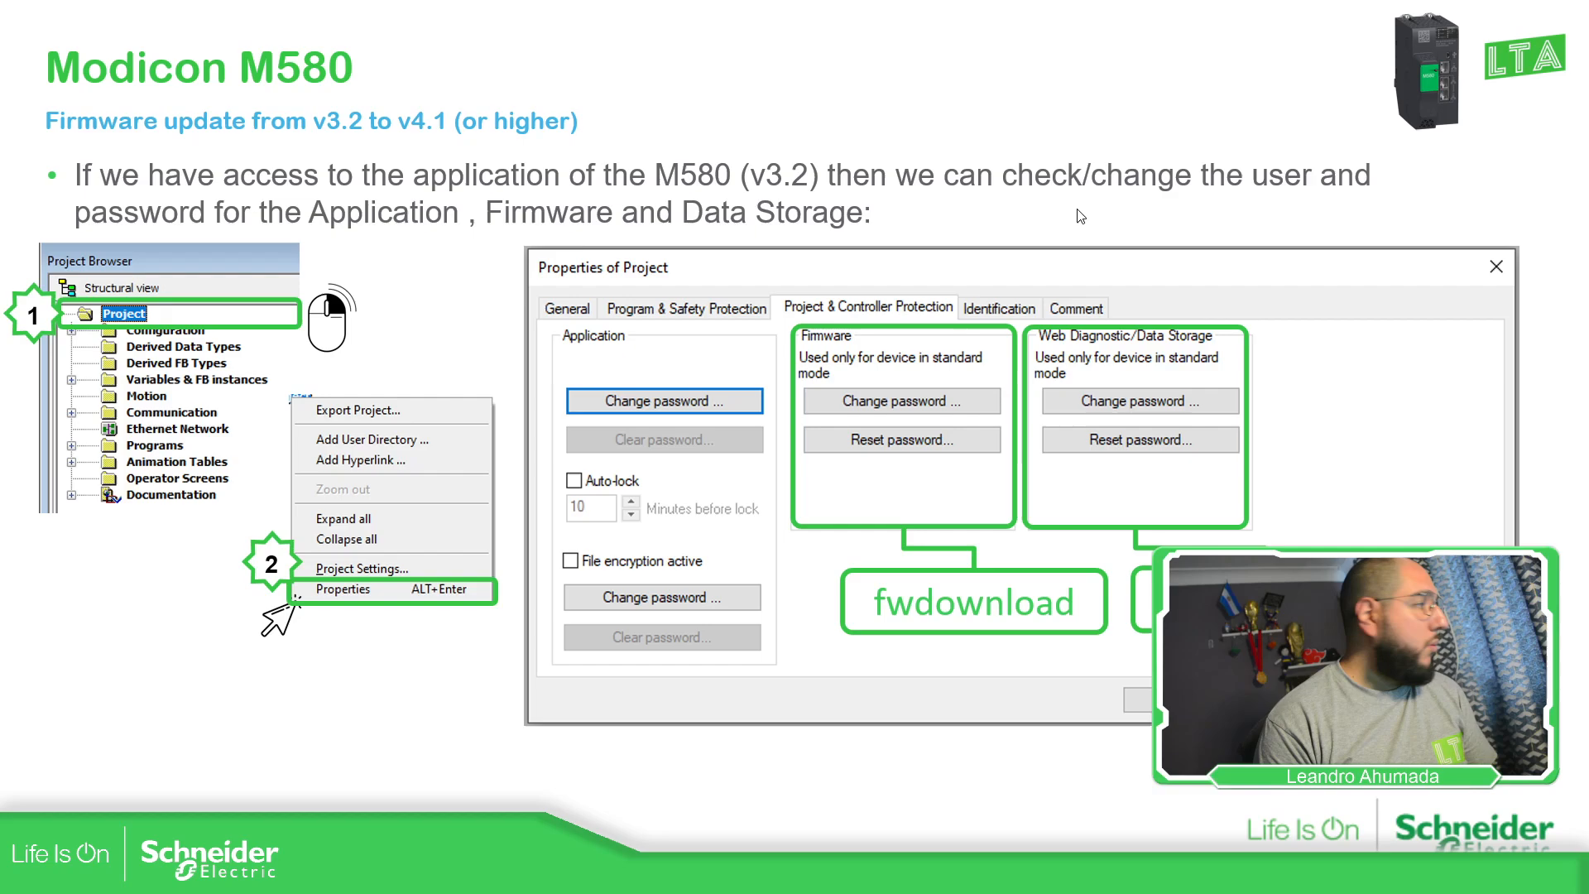
left_click(1072, 207)
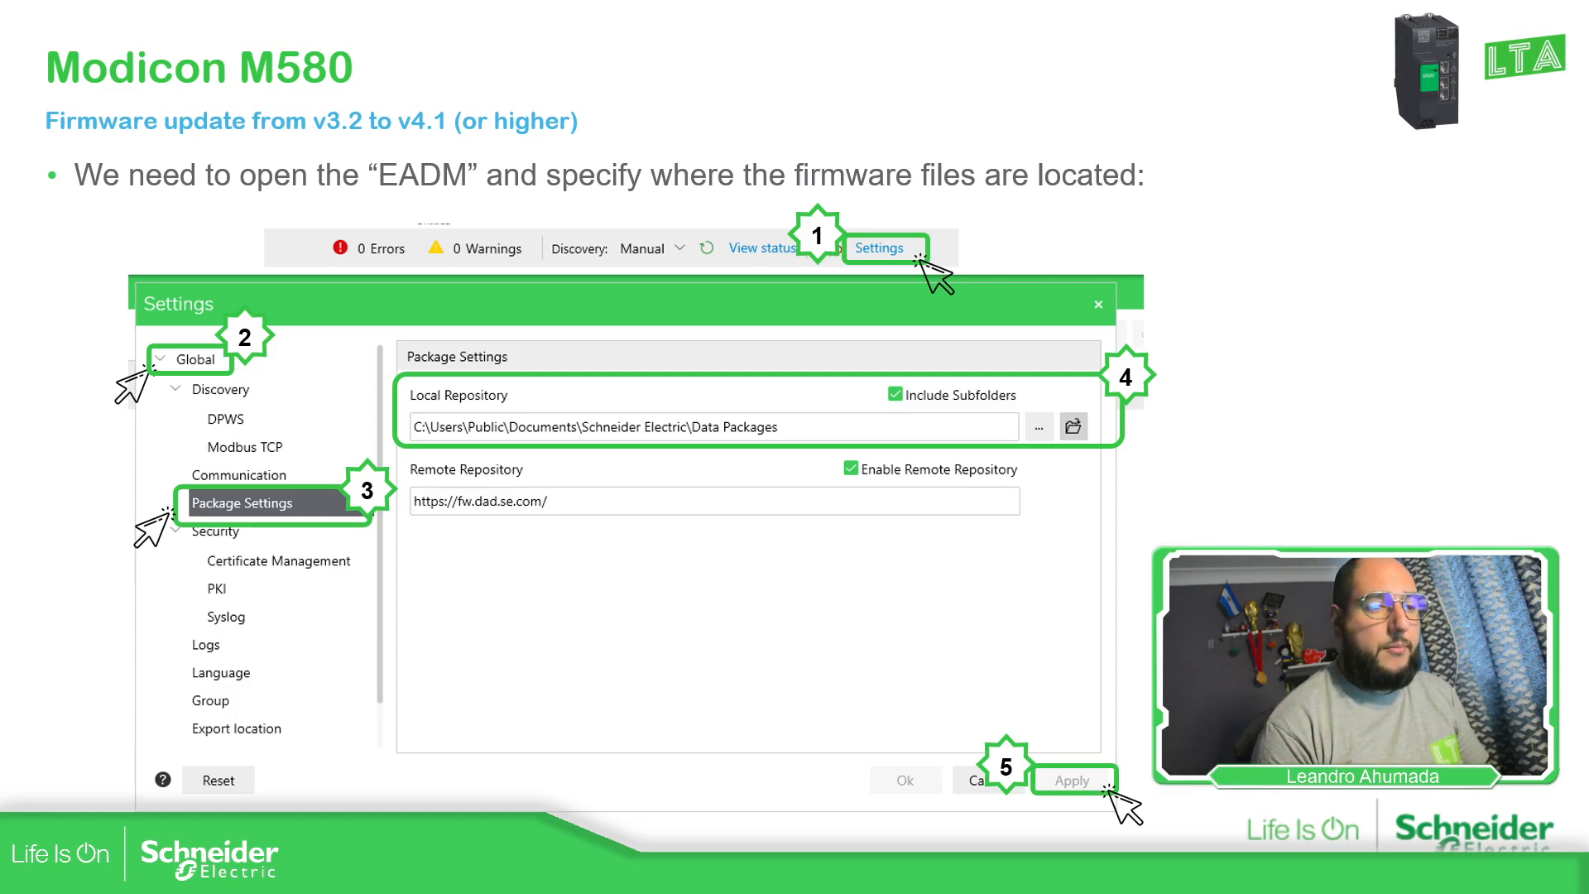
Switch to EcoStruxure Automation Device Maintenance and check the local repository path in the package settings
key("alt+Tab")
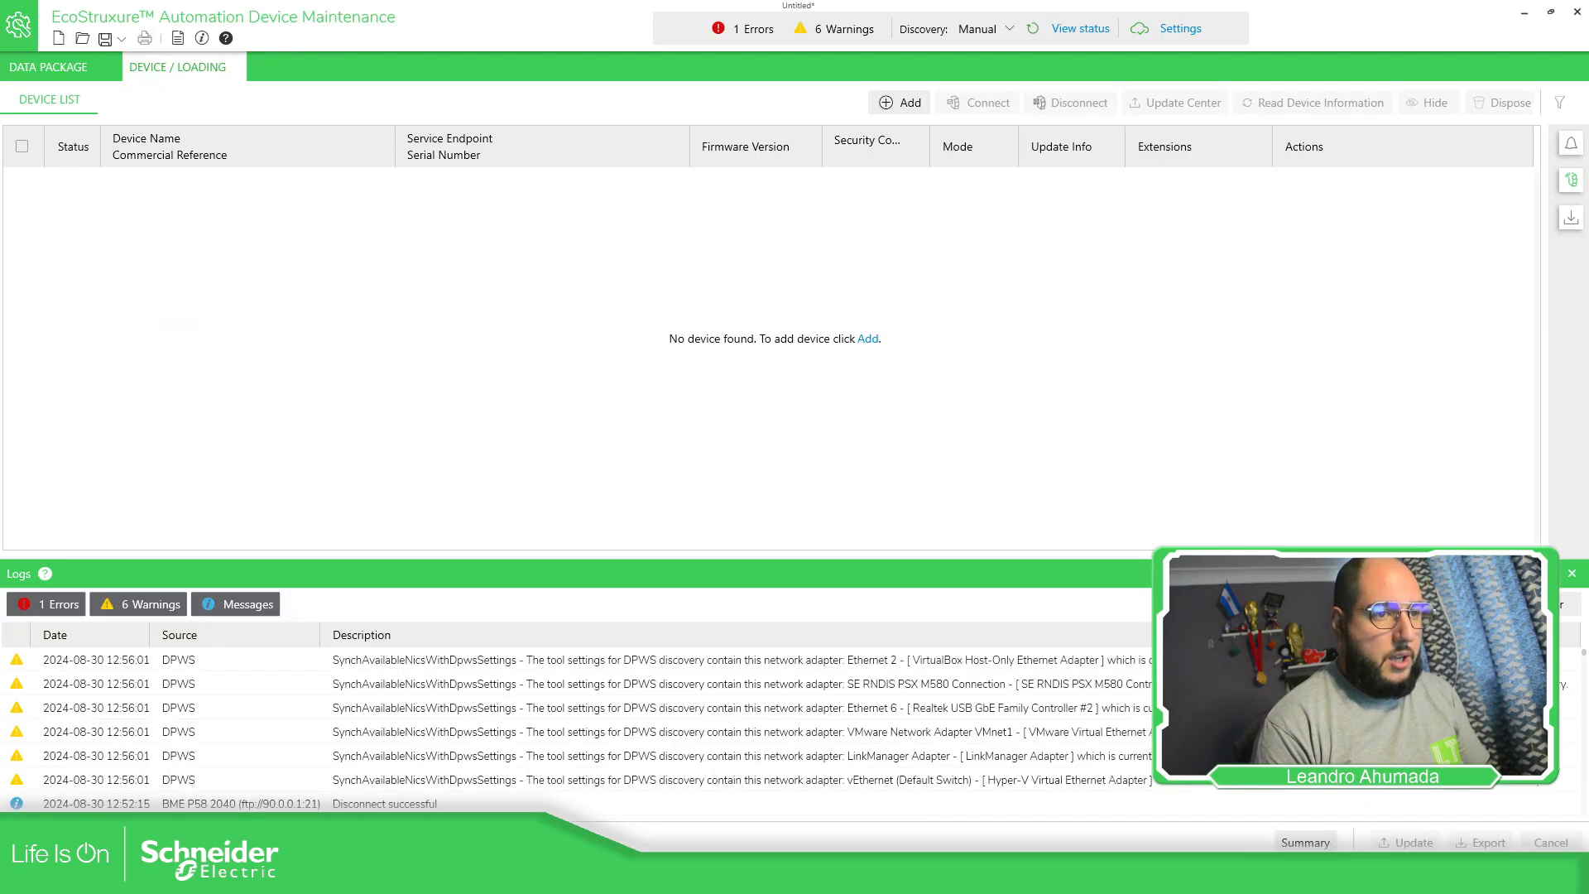
left_click(1180, 30)
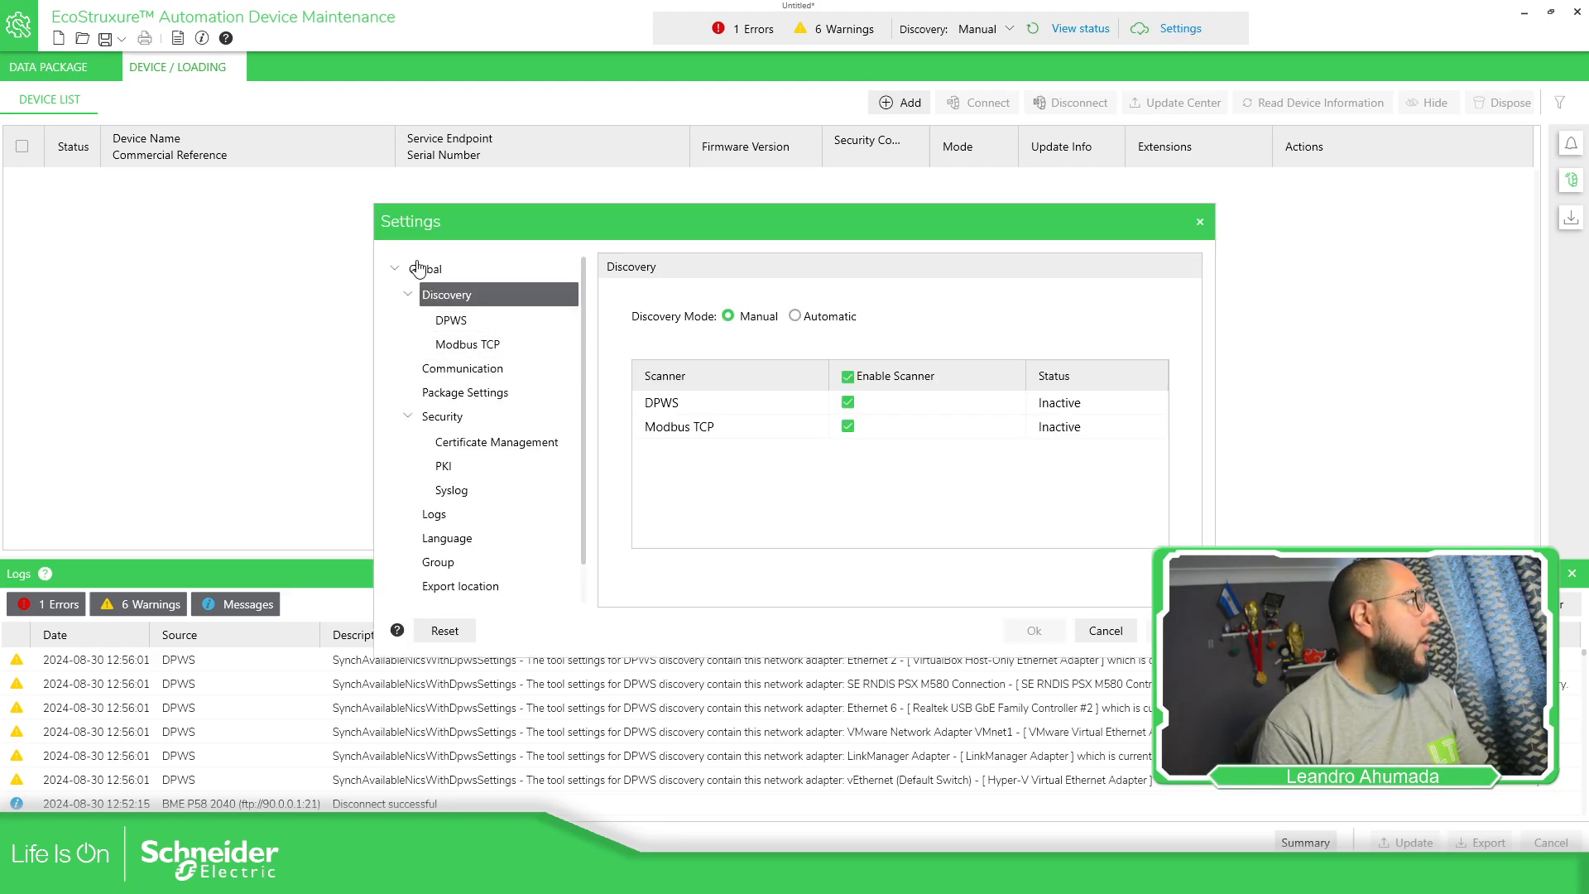
left_click(466, 392)
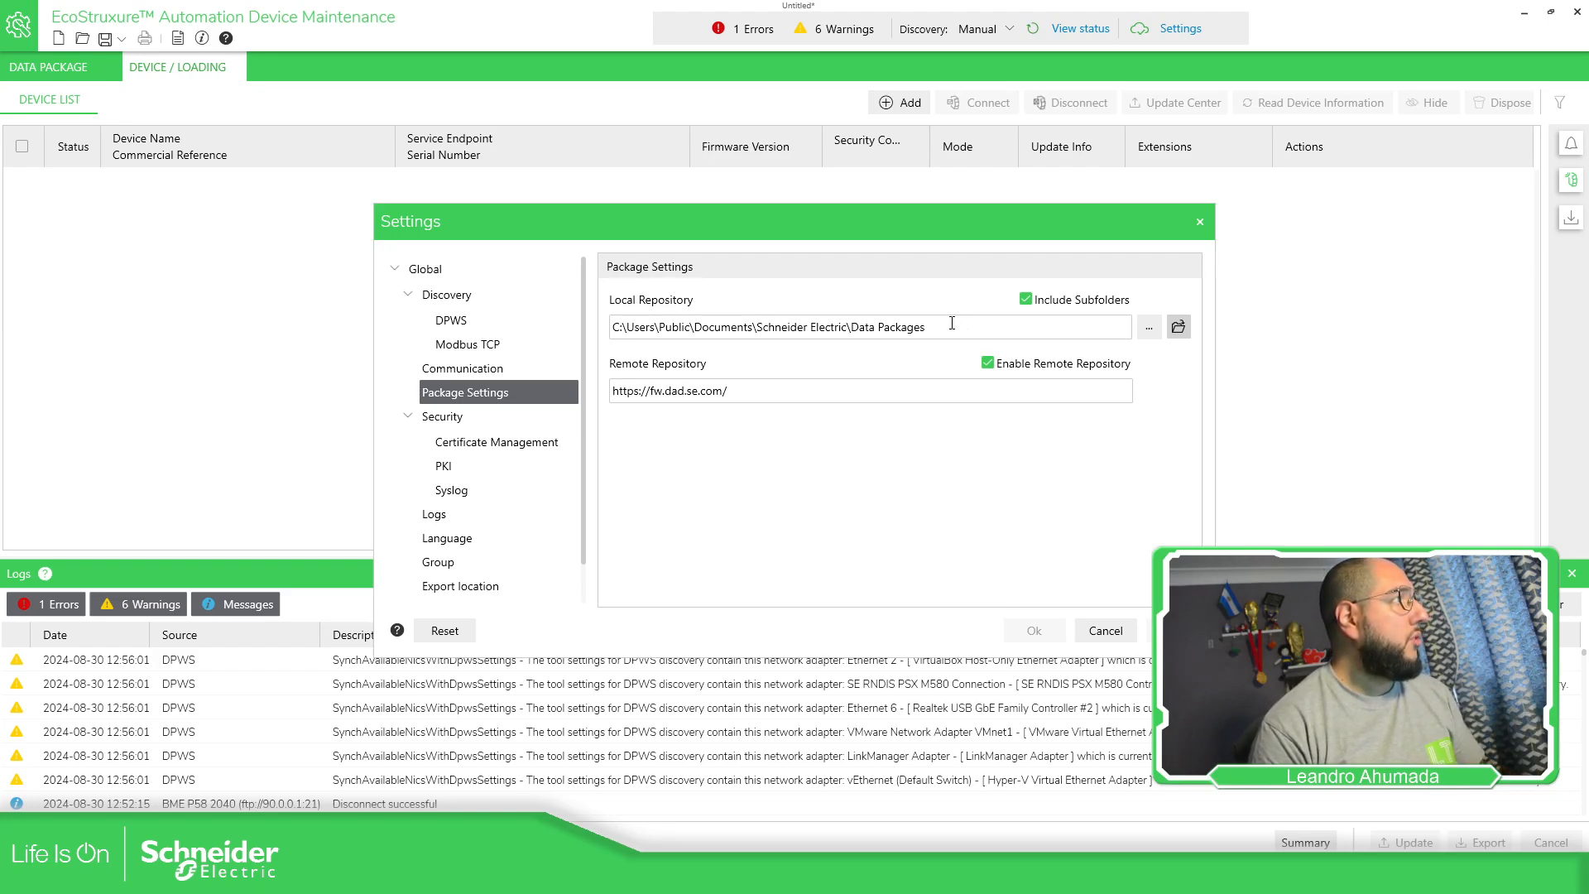
left_click(840, 326)
key("ctrl+a")
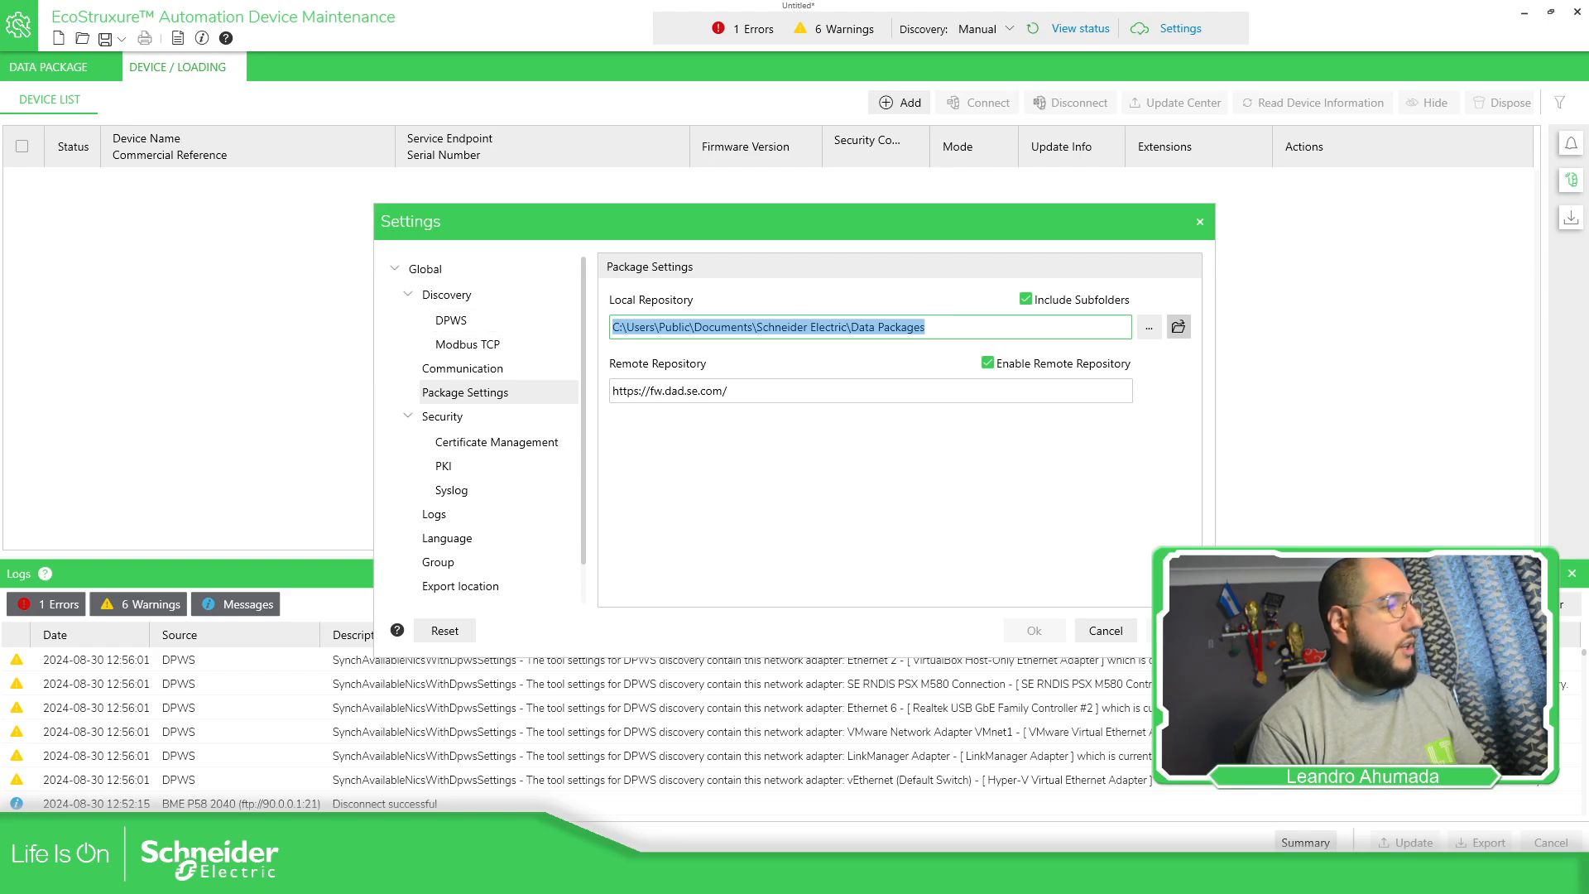
Check the SV03.99.07, SV04.10 and SV_03.20 firmware folders in the M580 data packages folder, and close the settings without changes
key("super+e")
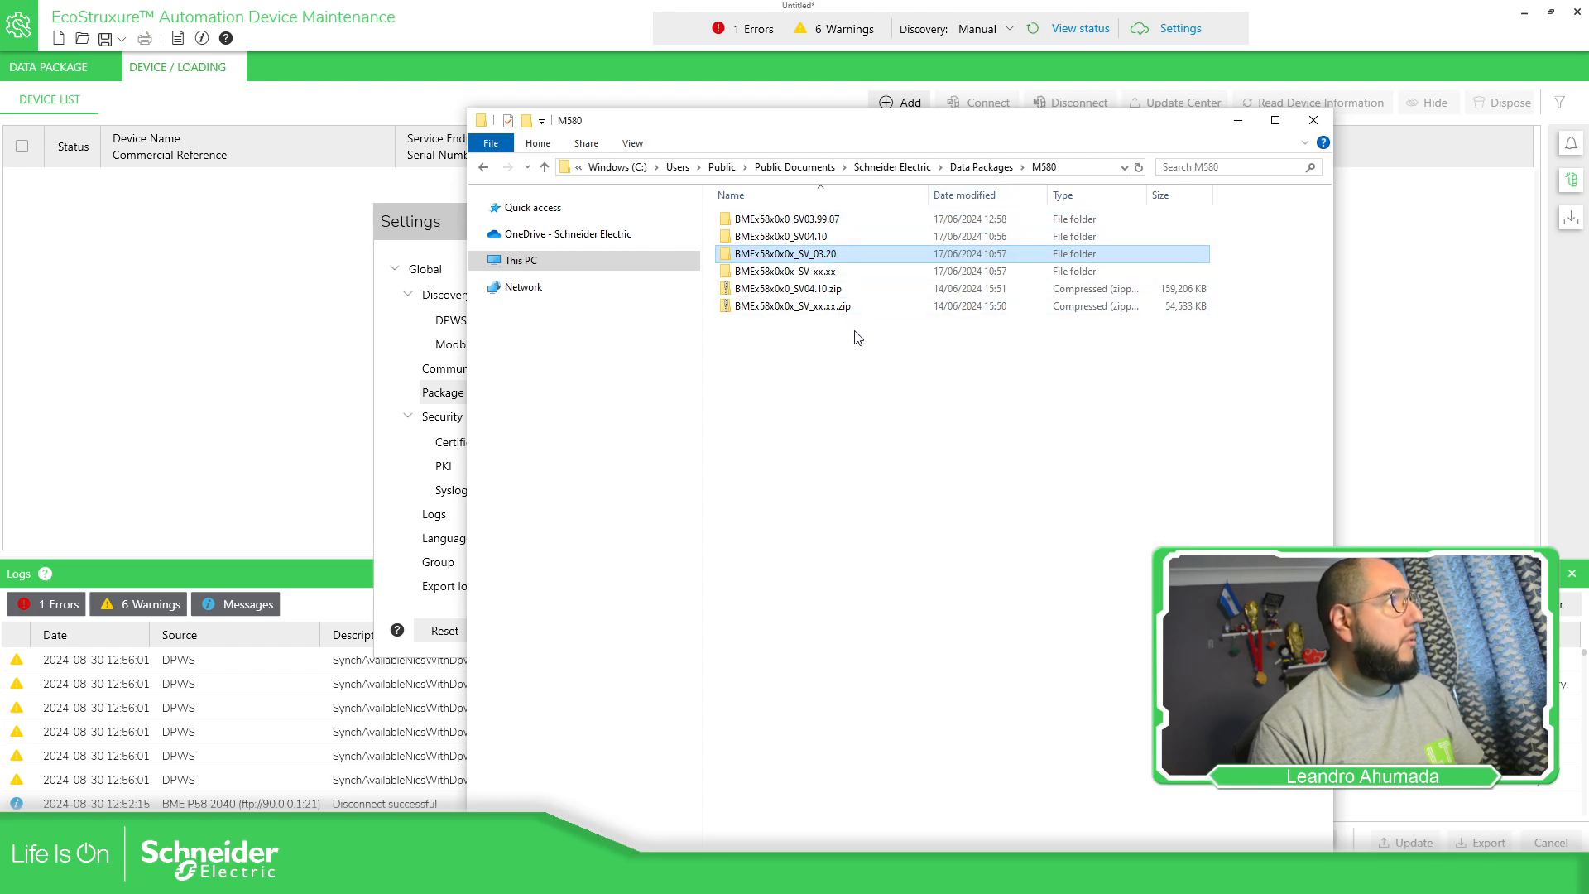
left_click(850, 220)
left_click(831, 237)
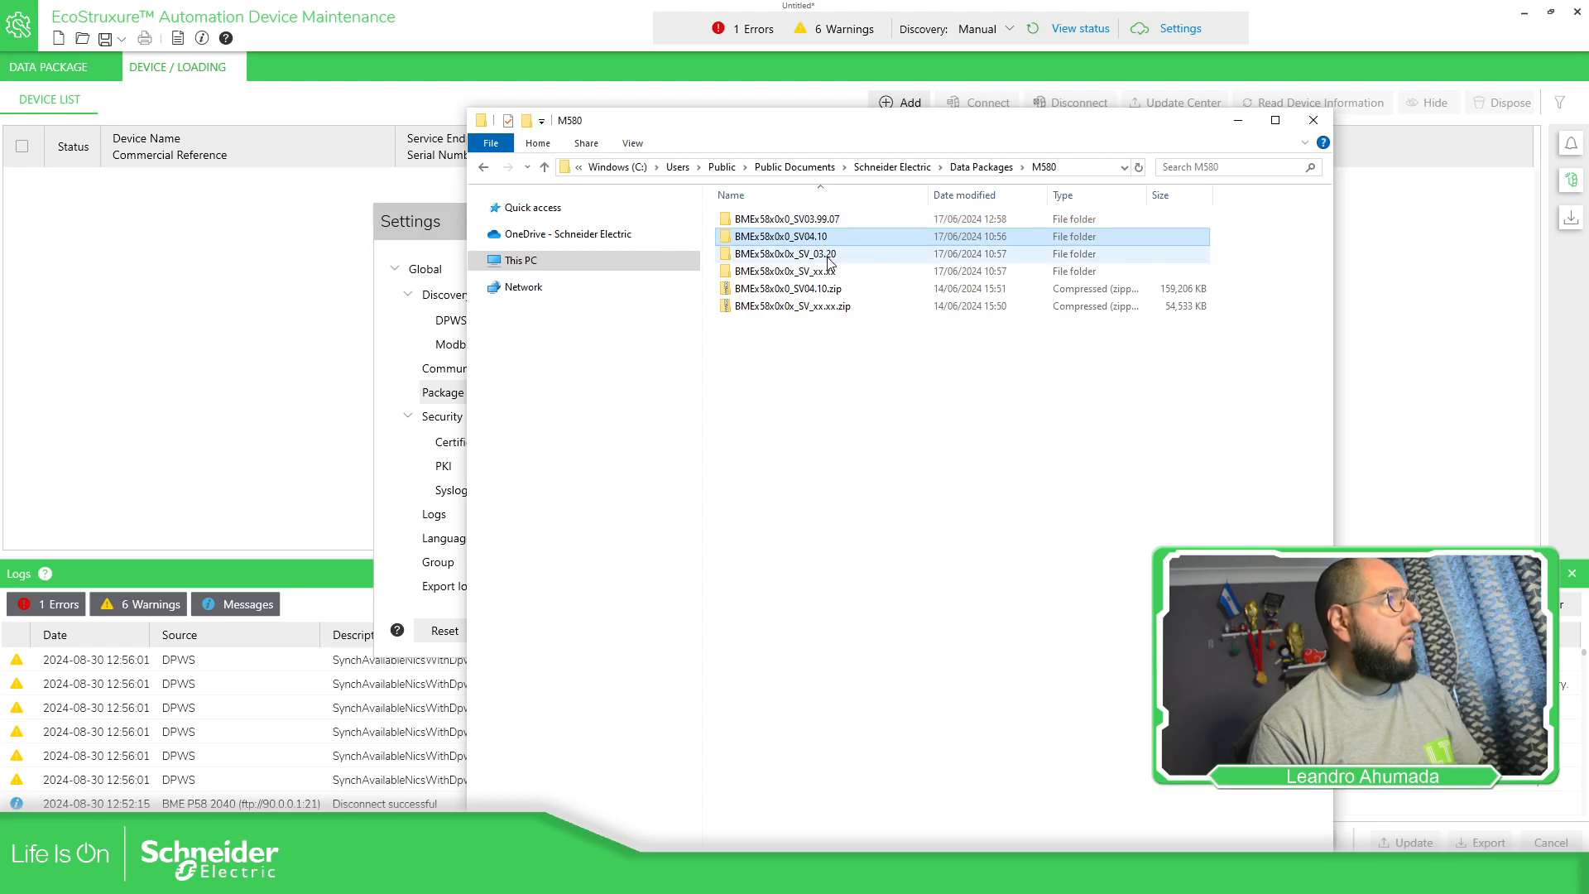
left_click(830, 255)
left_click(1238, 121)
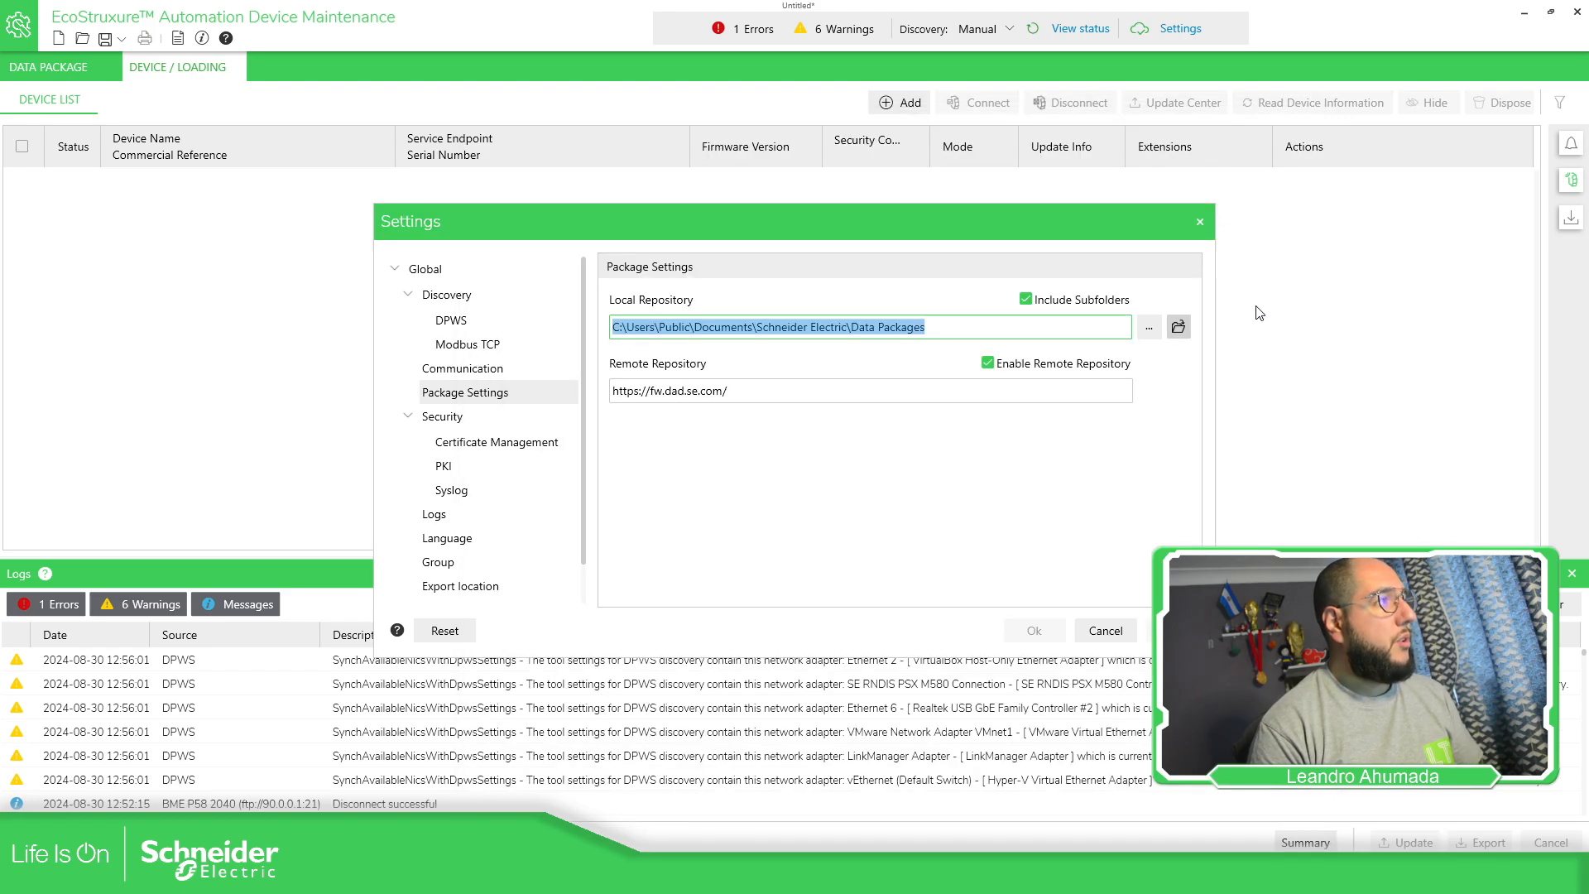
left_click(1107, 631)
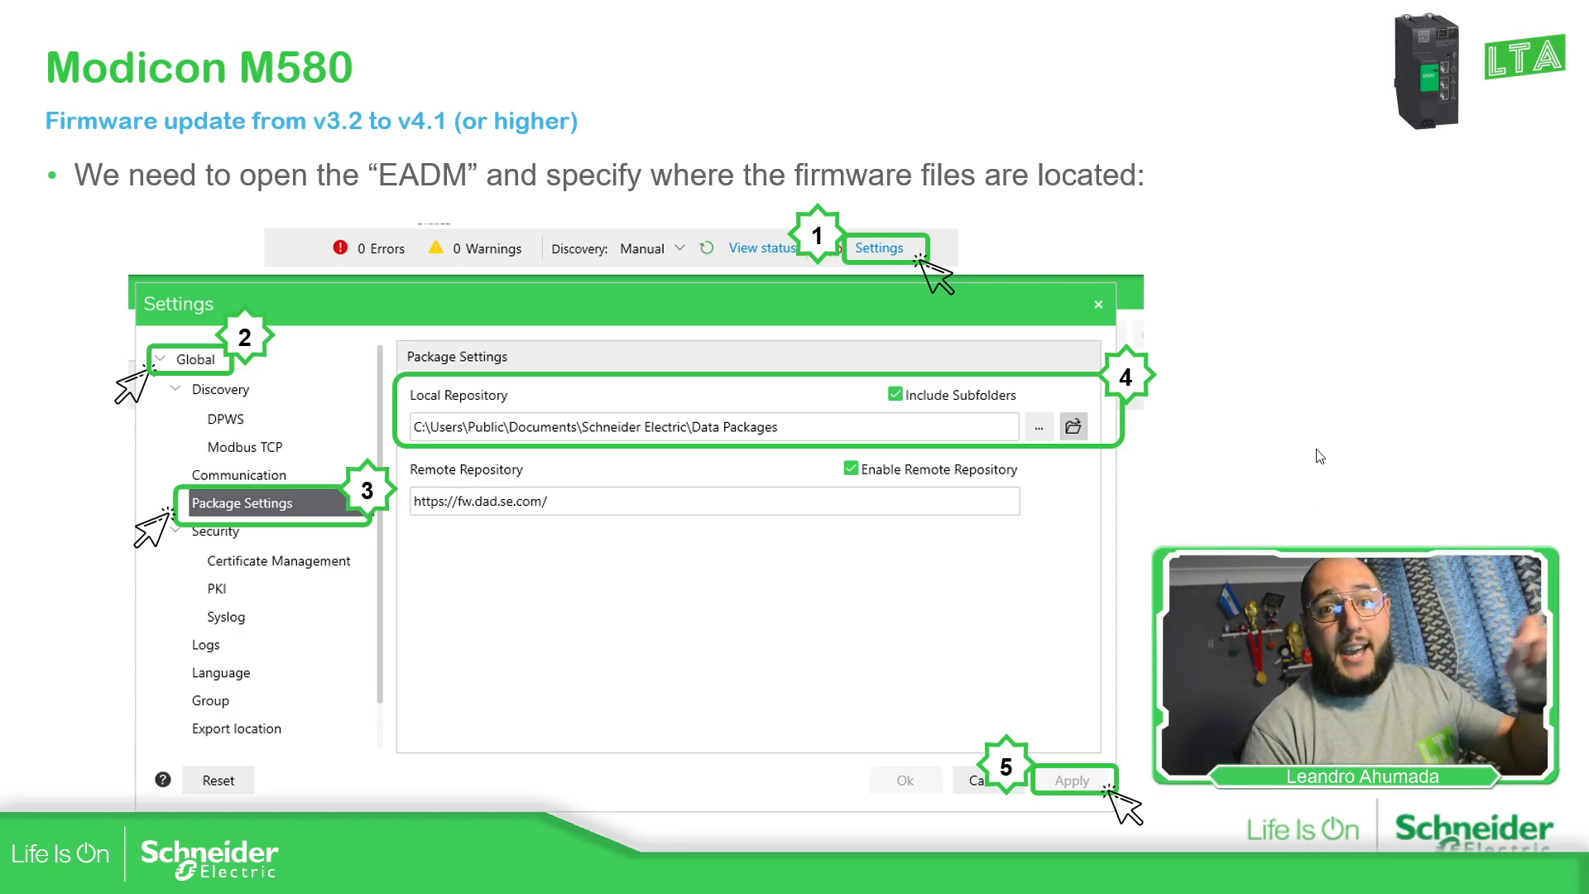
left_click(1330, 490)
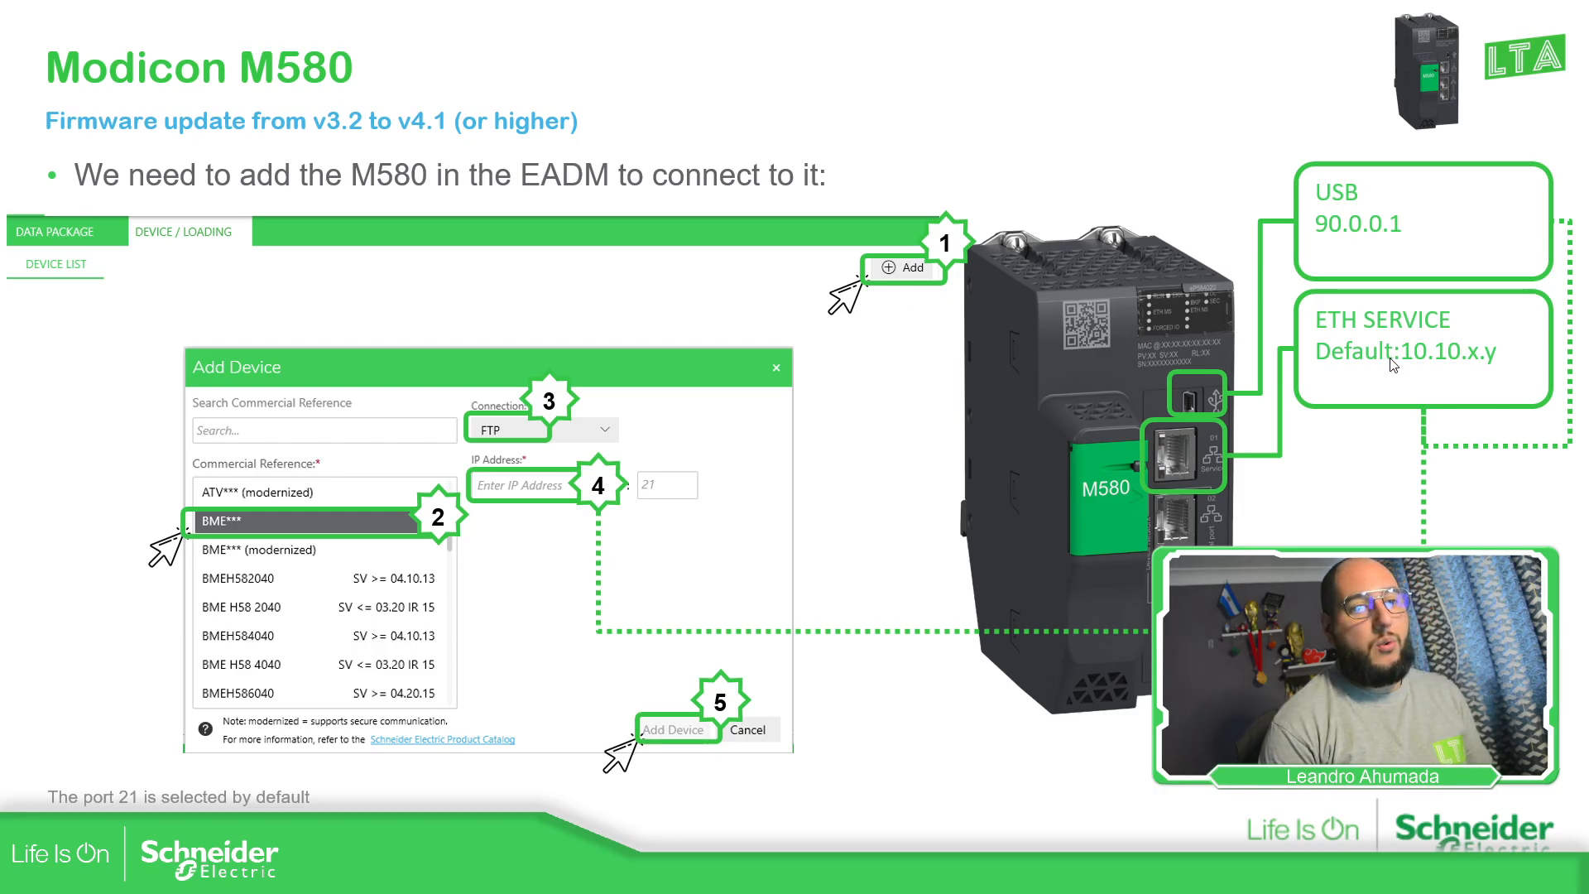
left_click(1474, 350)
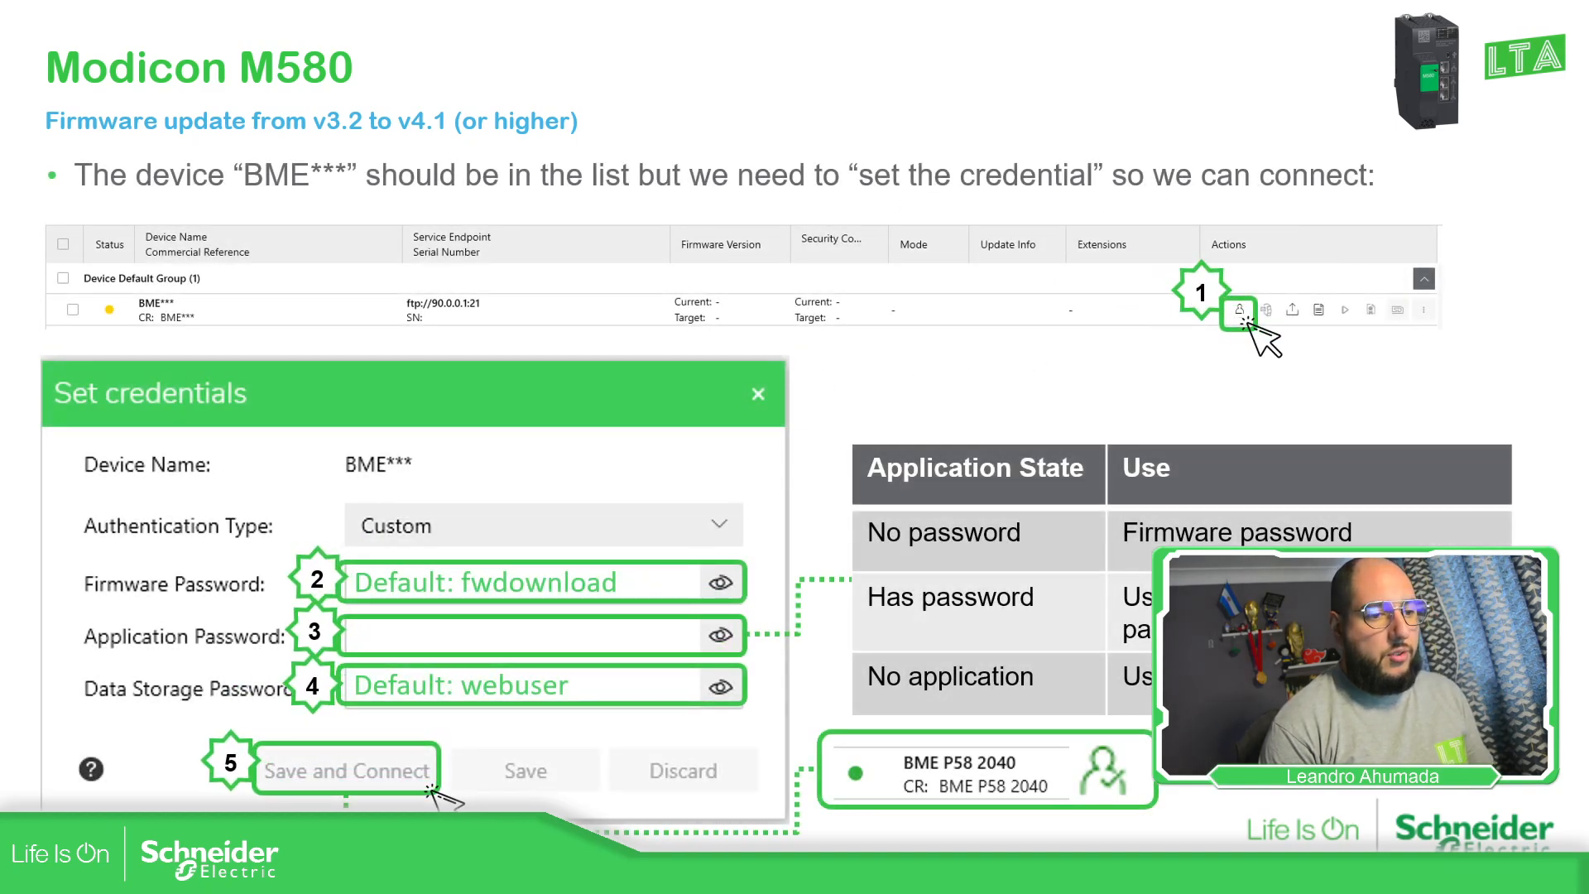
Switch to EcoStruxure Automation Device Maintenance and begin adding a device with the commercial reference BME*** over FTP
key("alt+Tab")
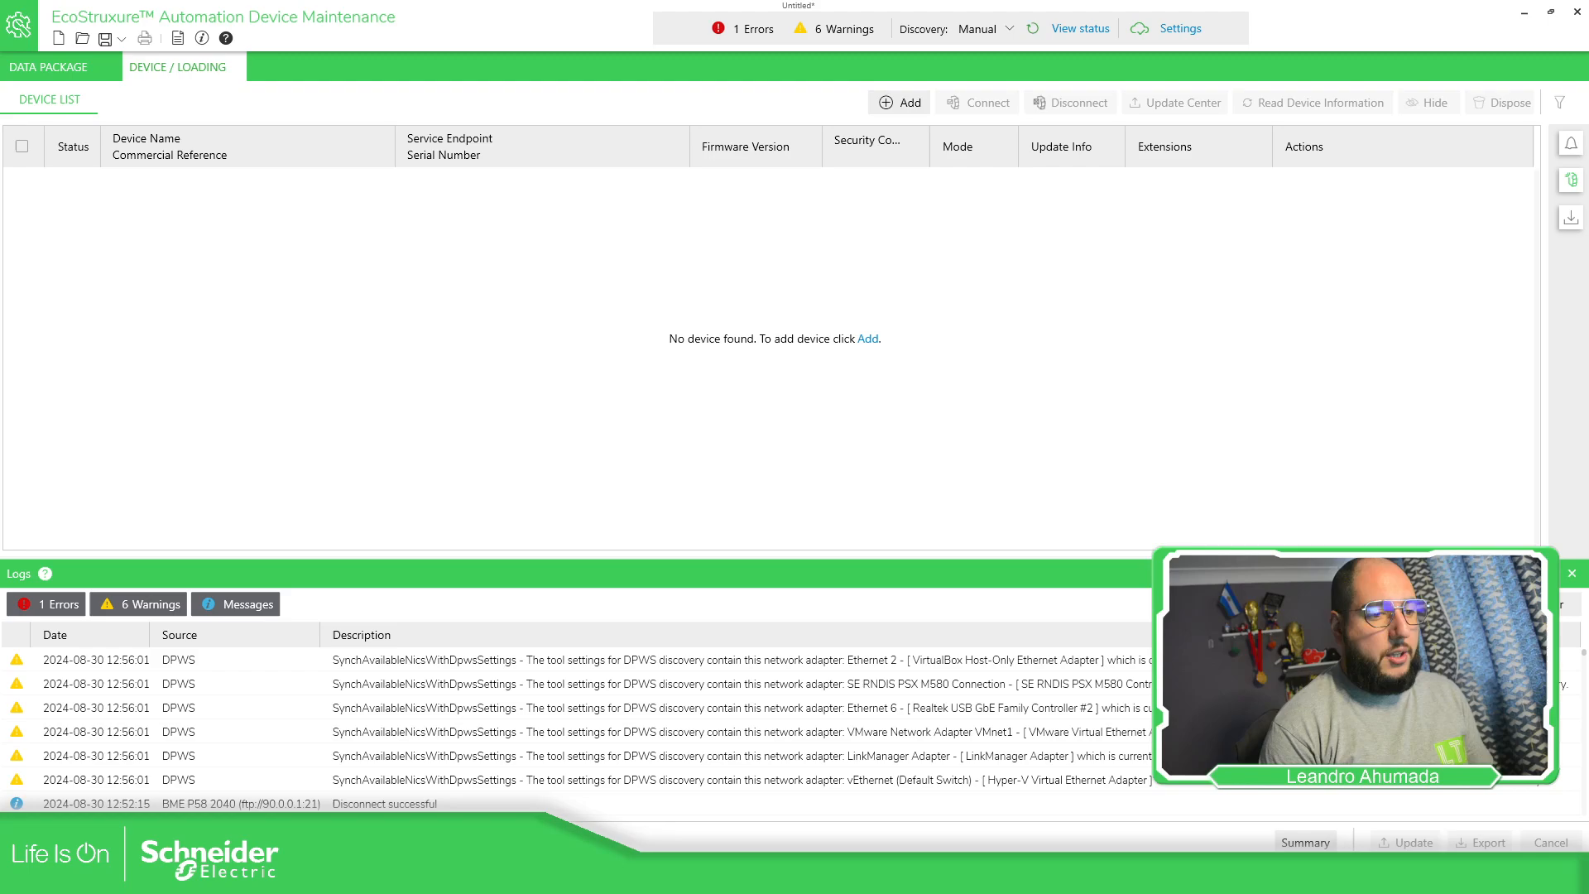
left_click(886, 108)
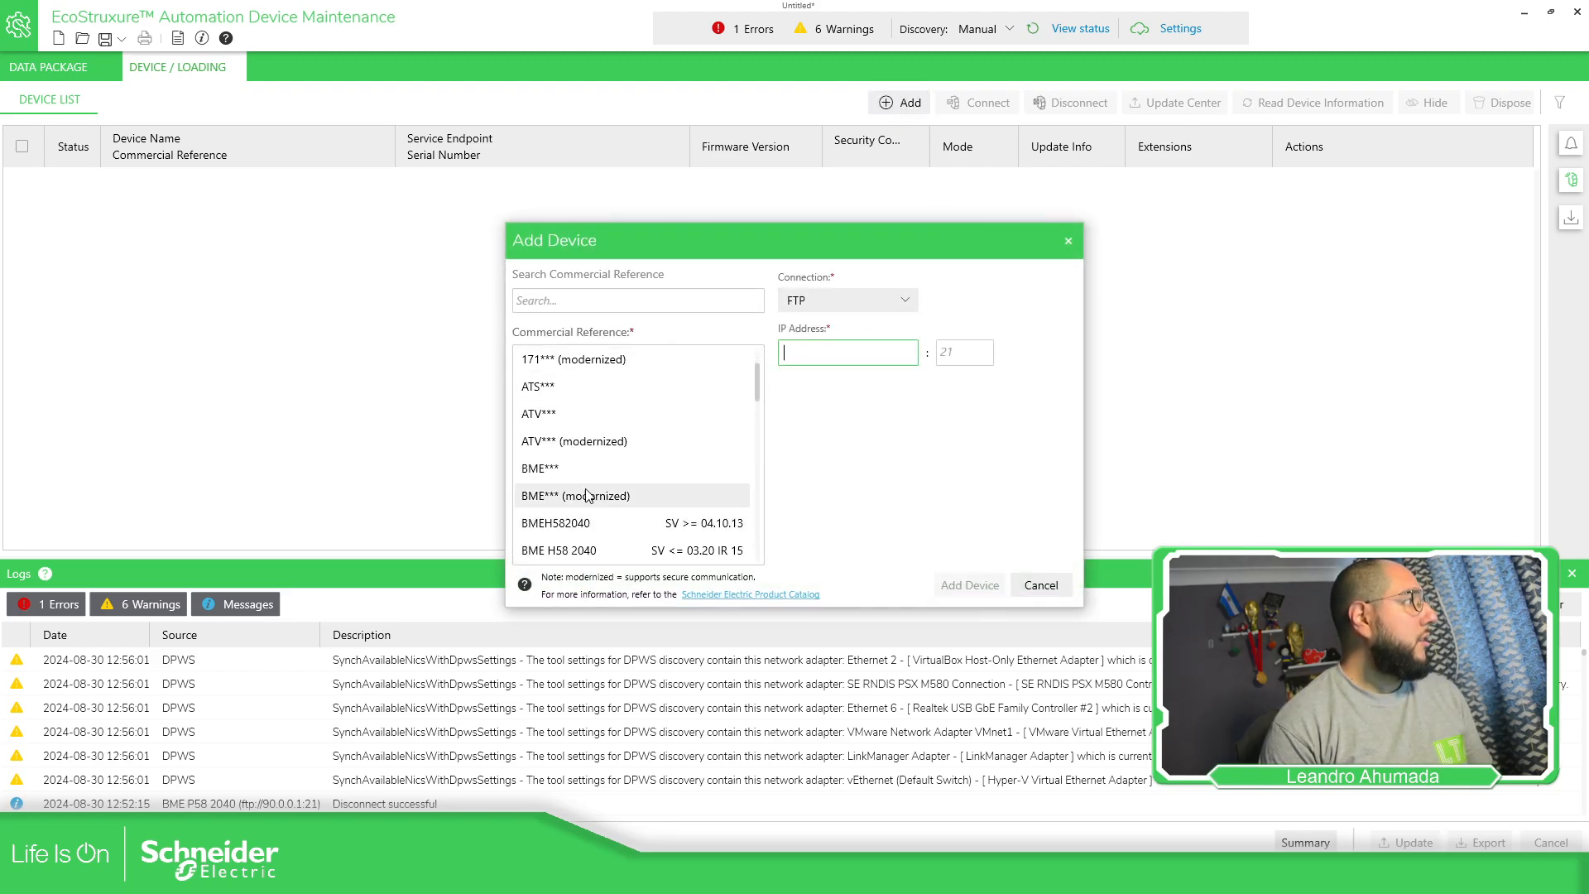
left_click(564, 470)
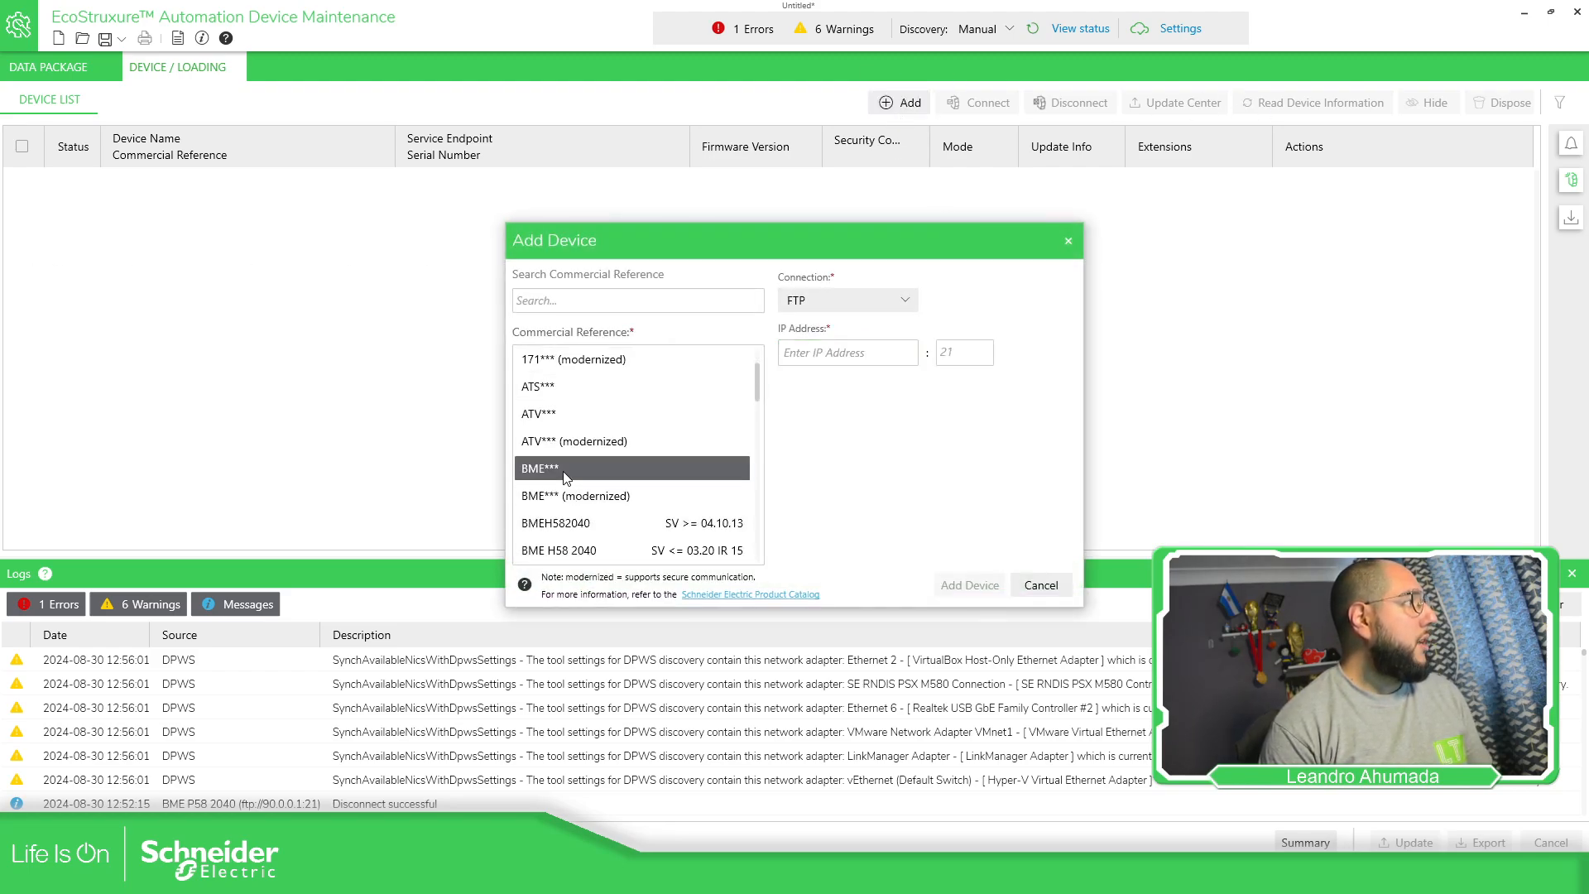
left_click(835, 355)
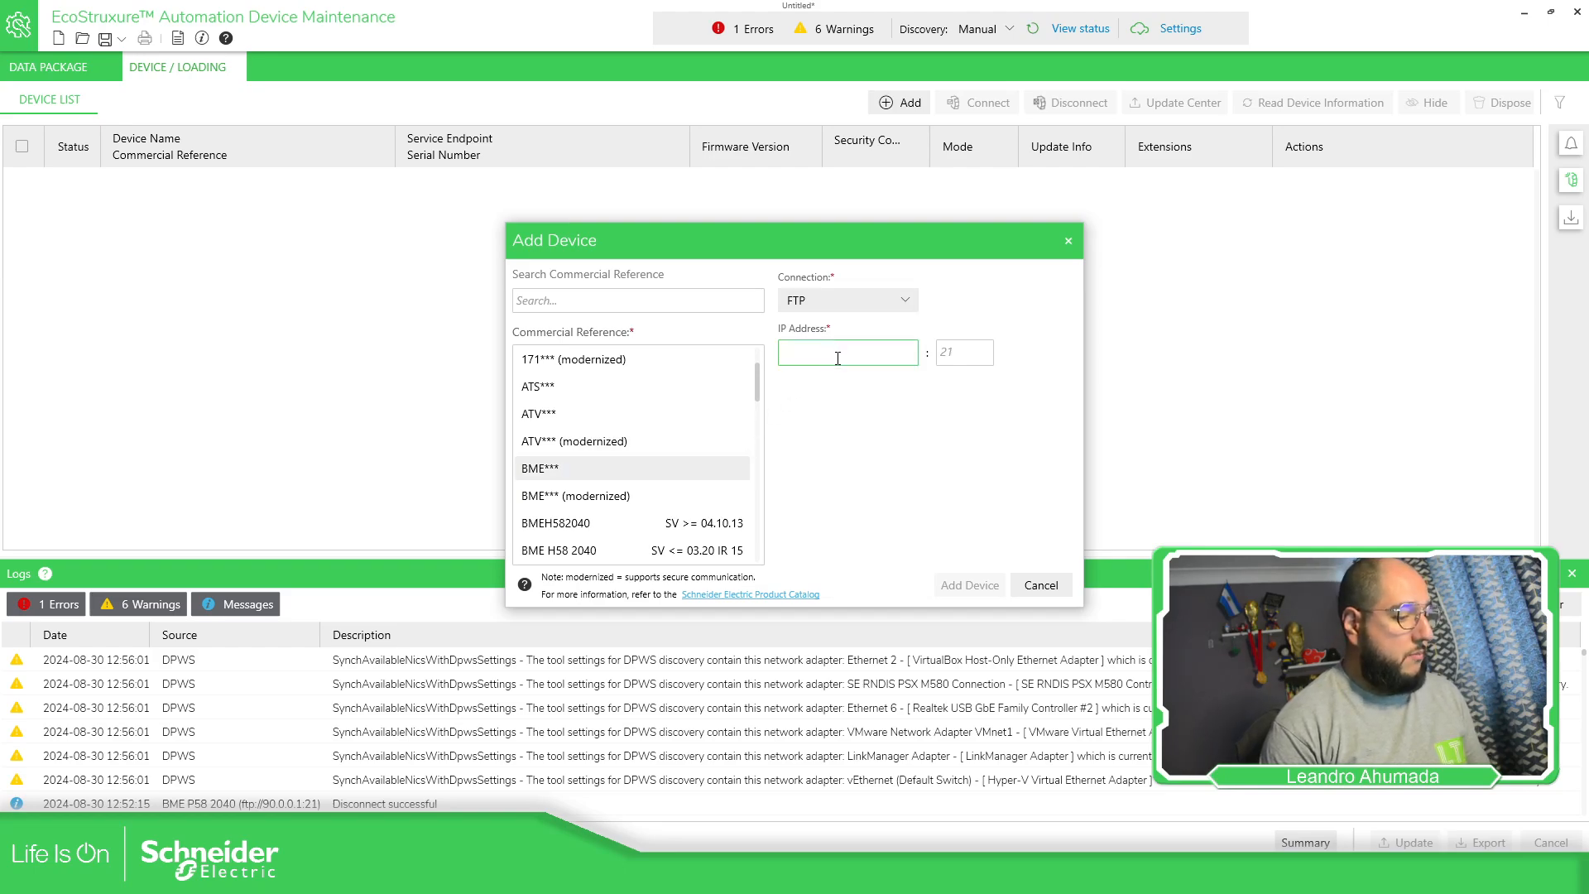
Ping 90.0.0.1 from the Command Prompt to test the controller connection, and close the window
key("super")
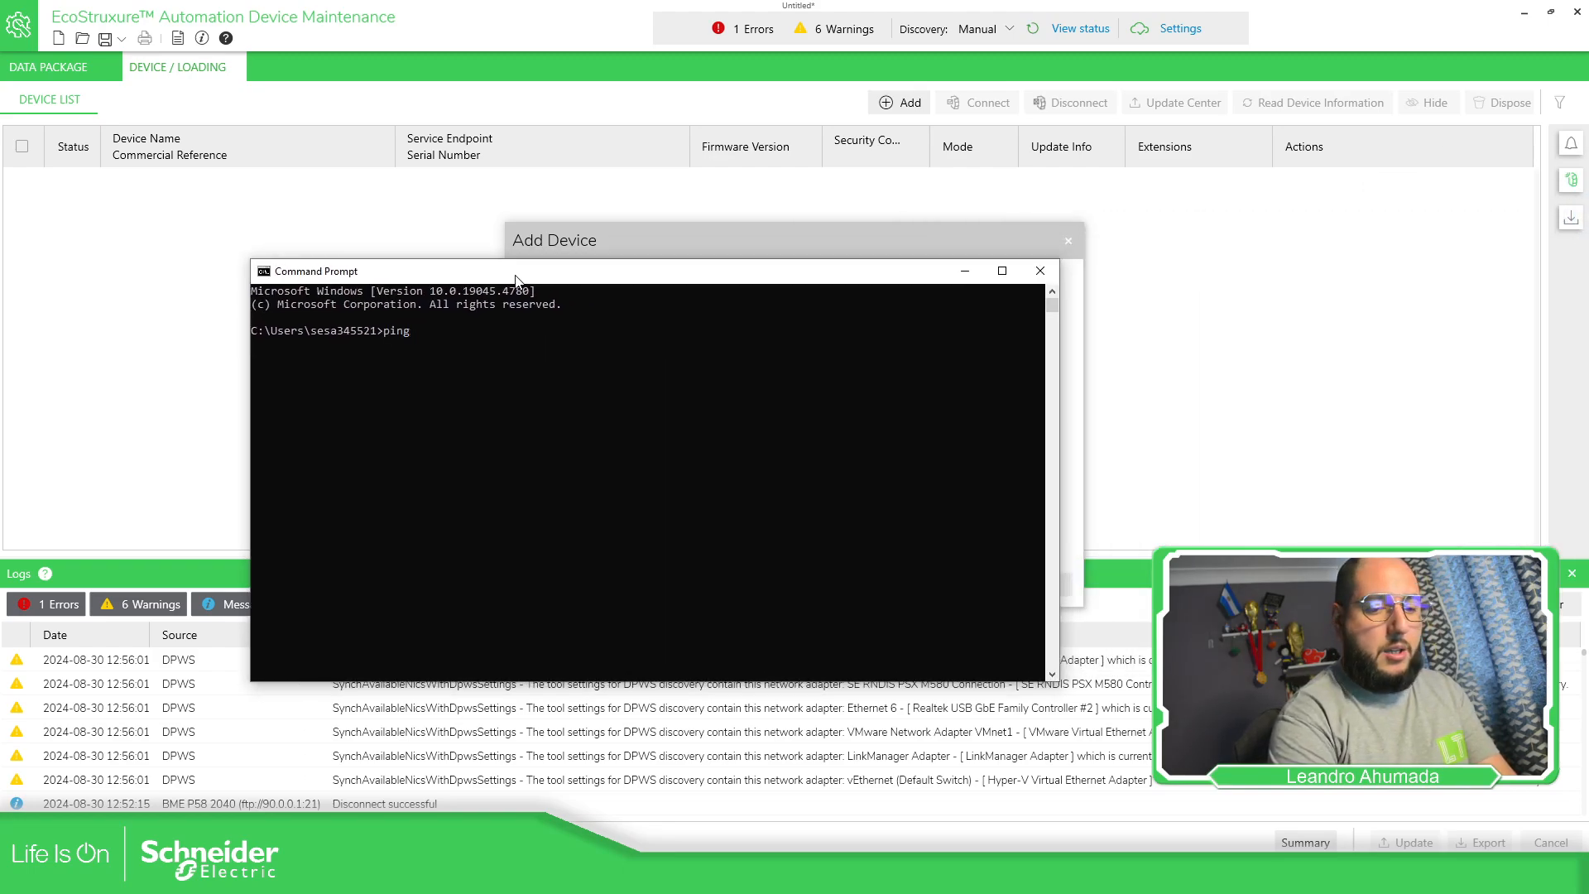
key("Return")
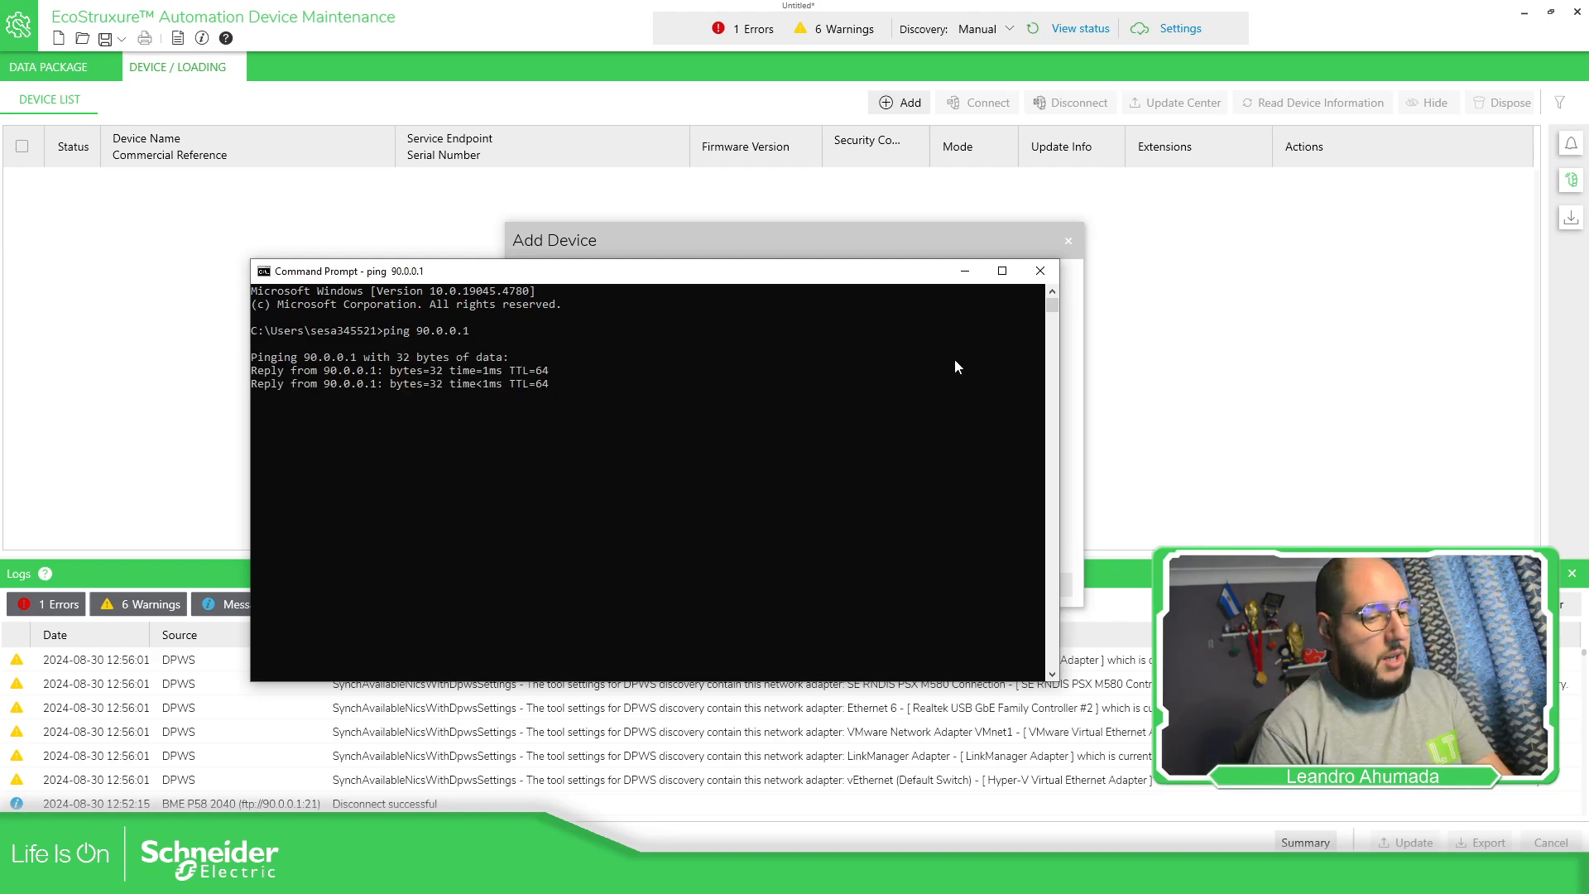
left_click(1041, 270)
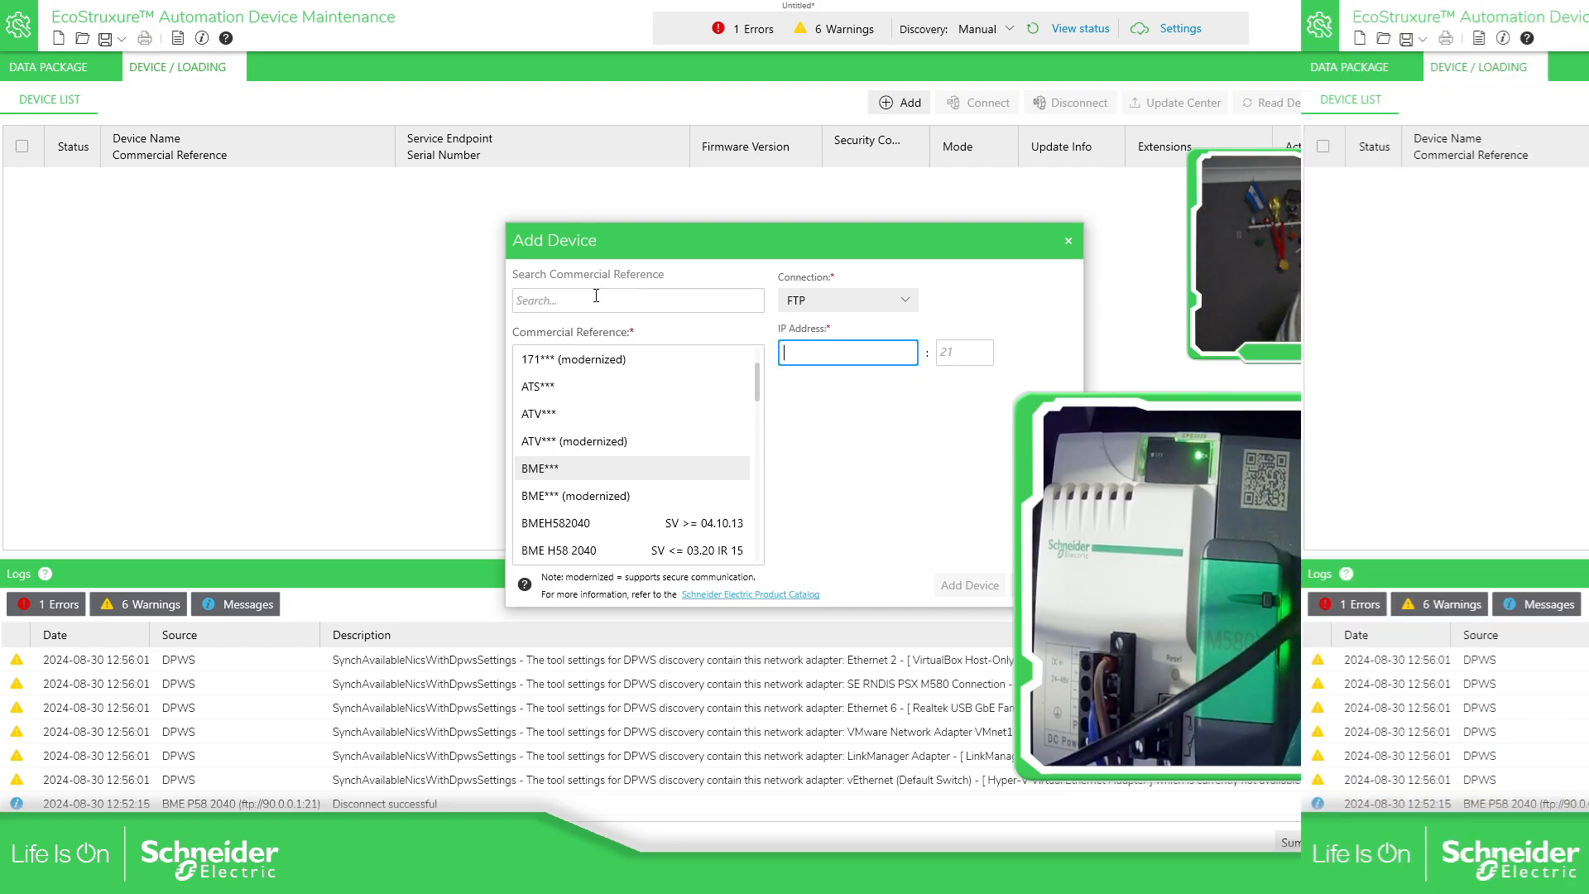
Set the device's IP address to 90.0.0.1, add it to the device list and check its status
type("90")
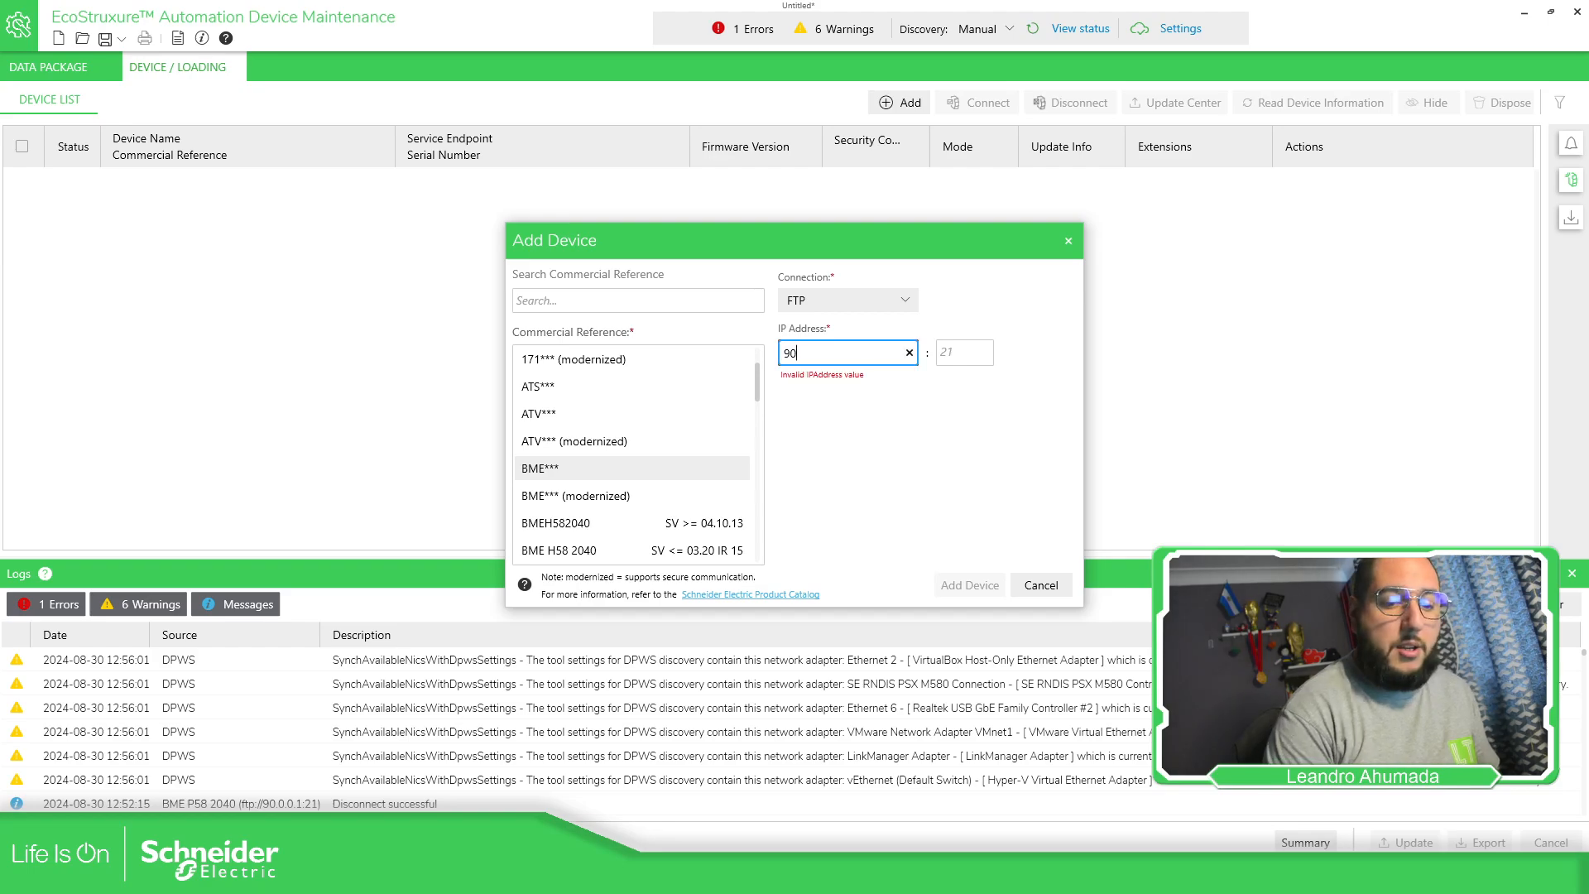
type(".0.0.1")
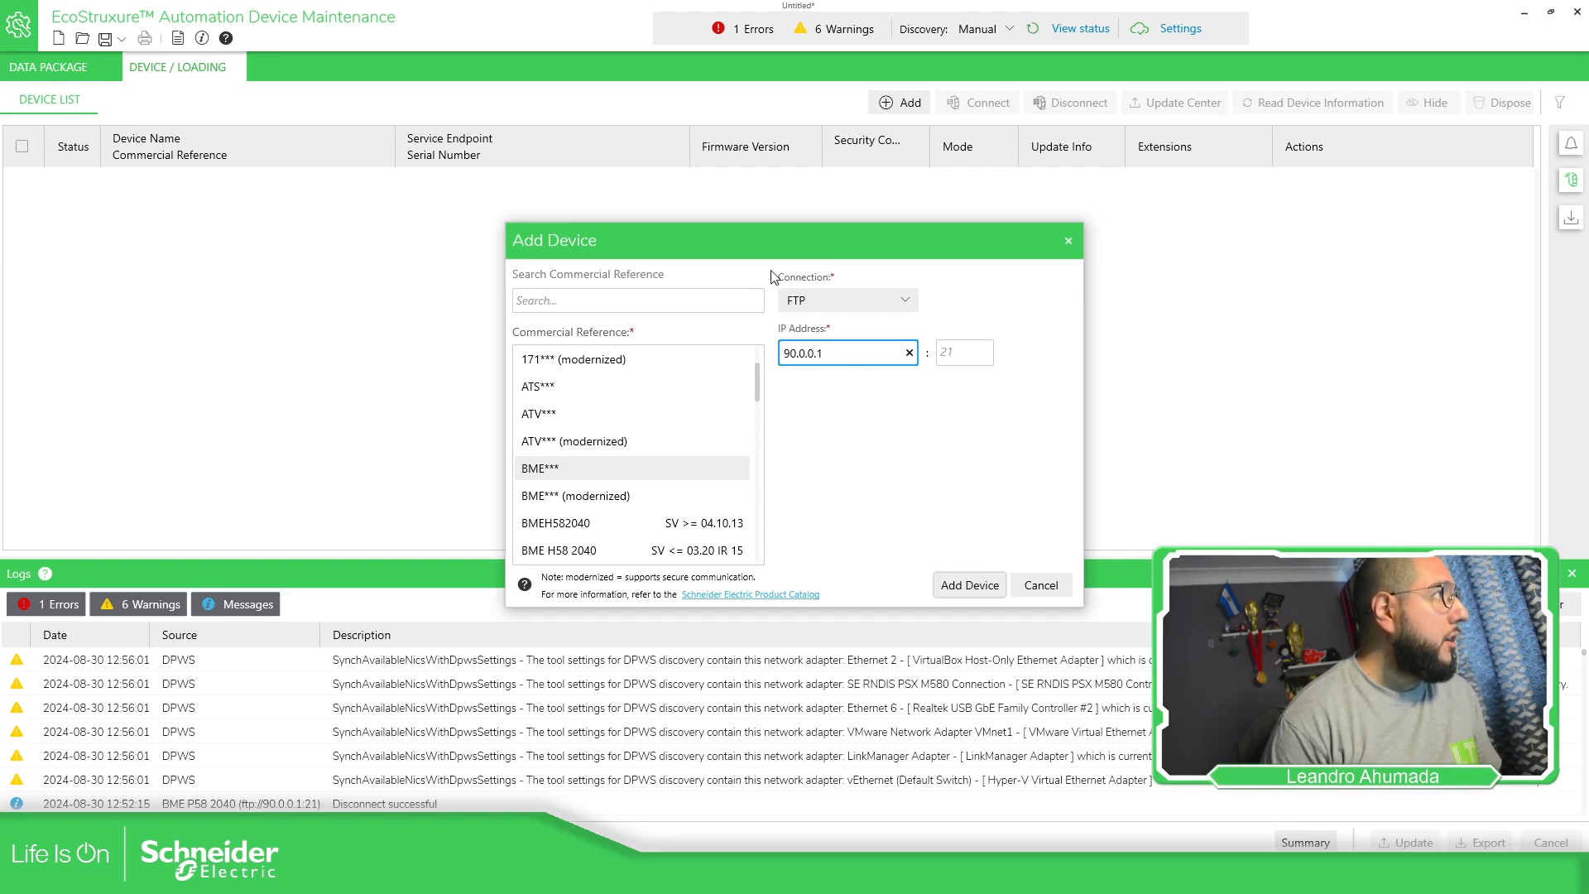
left_click(957, 348)
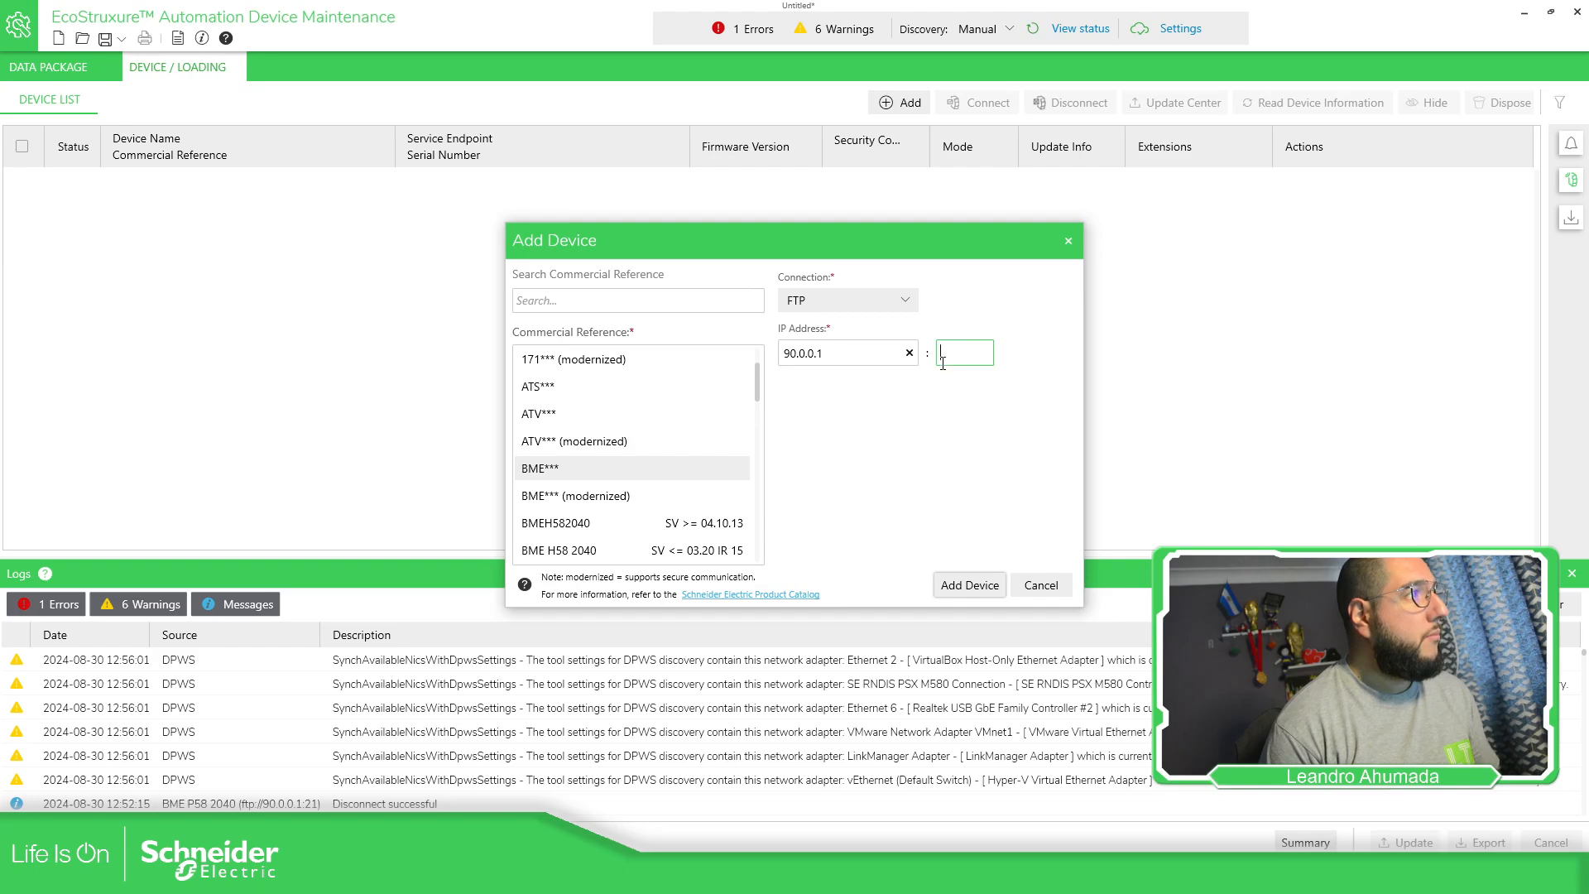
left_click(970, 586)
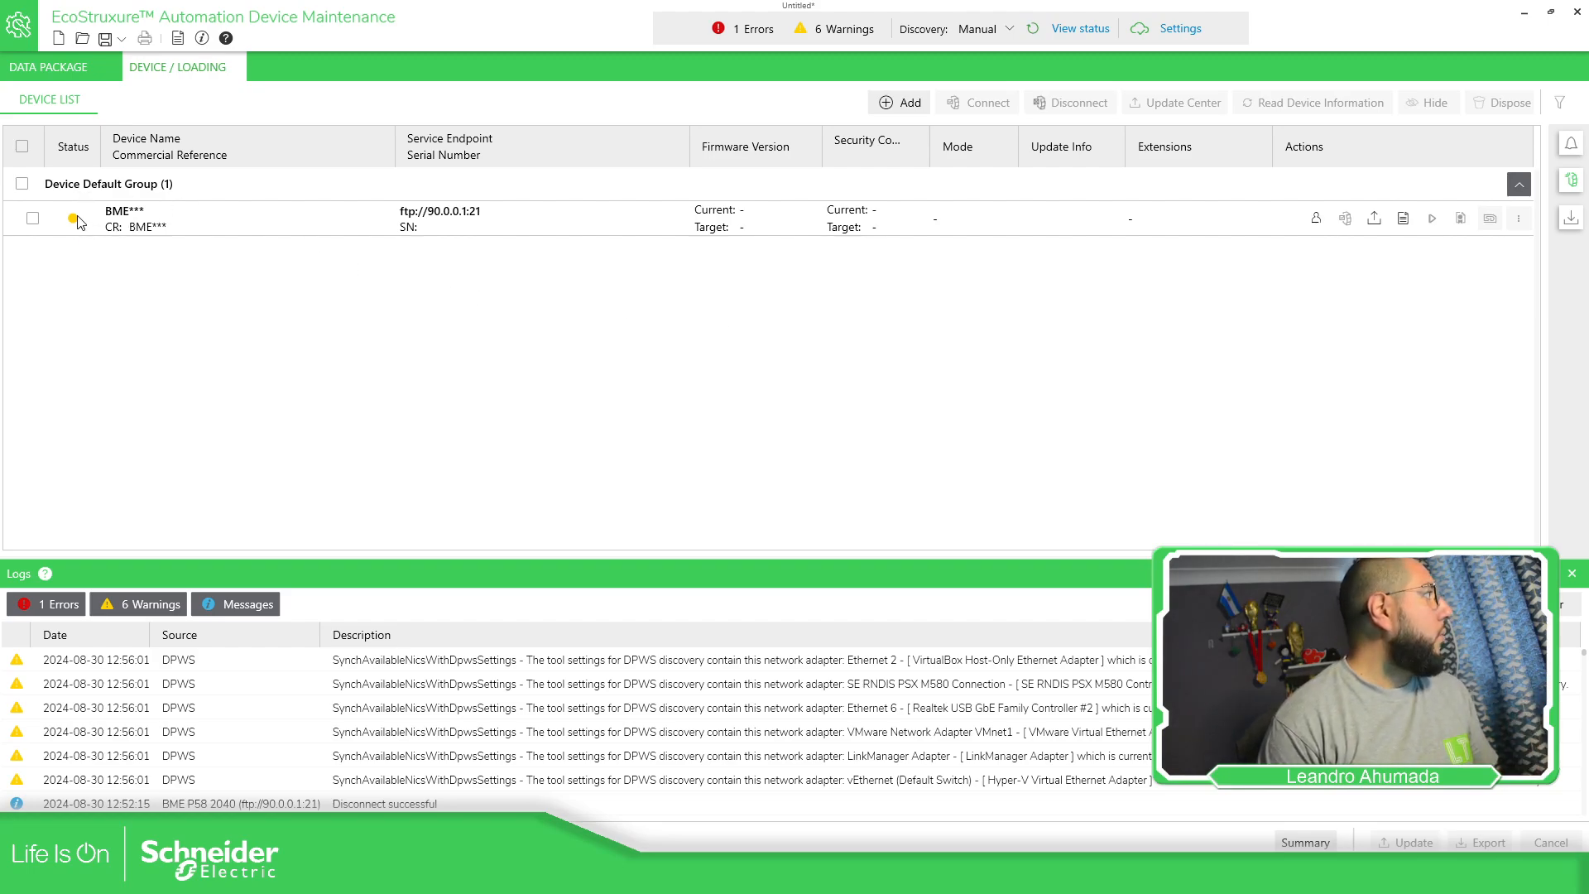
mouse_move(75, 228)
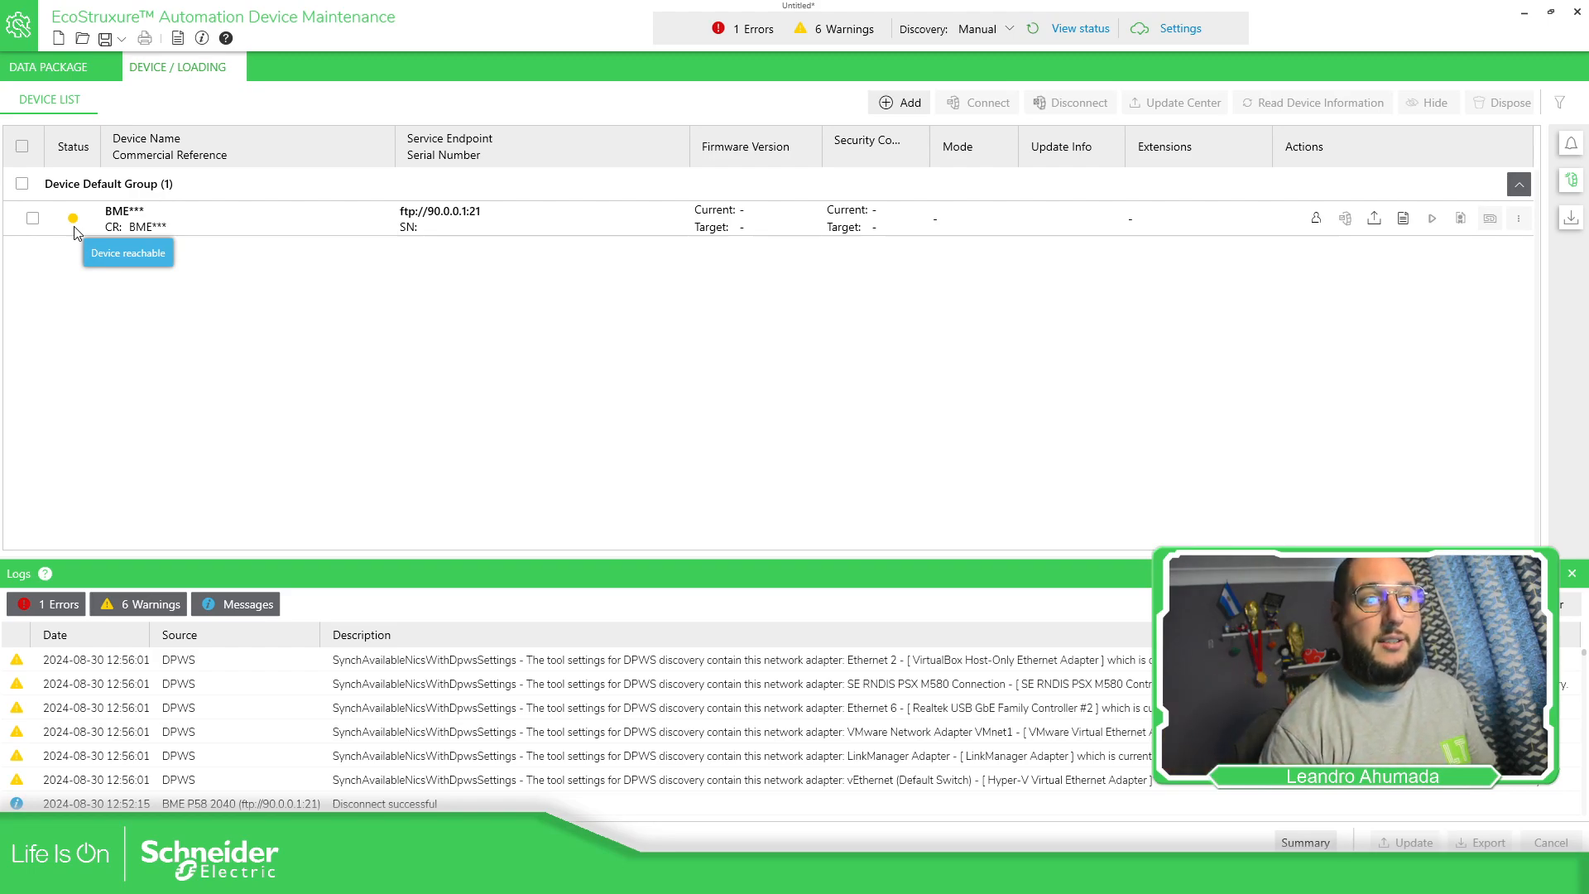
Enter the firmware, data storage and application passwords in the BME*** device's credentials, and save and connect
left_click(1316, 220)
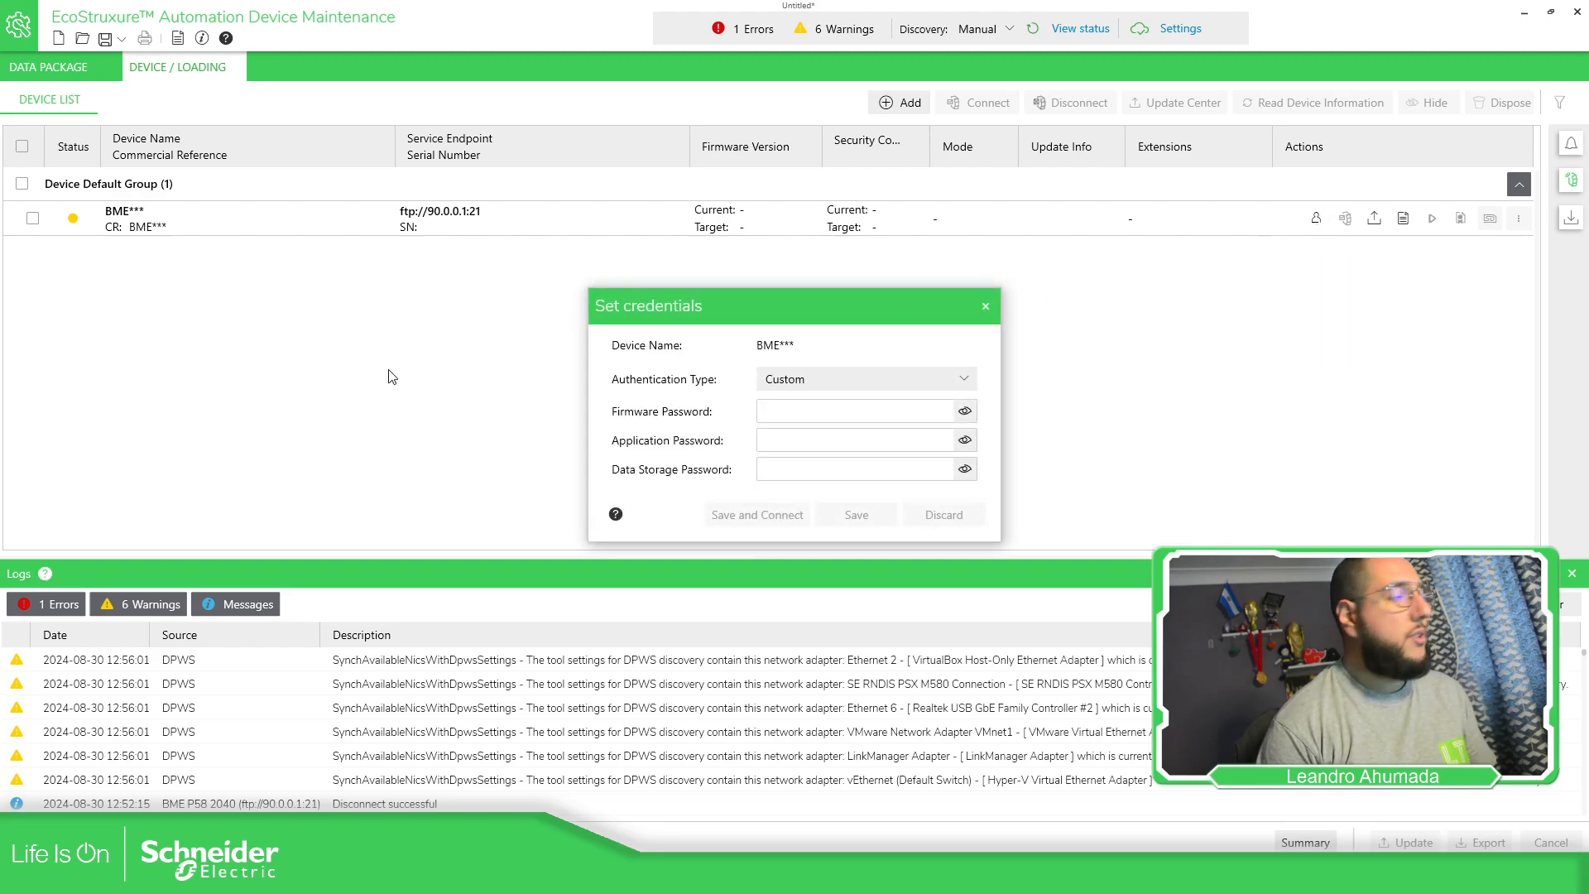
left_click_drag(806, 305, 680, 220)
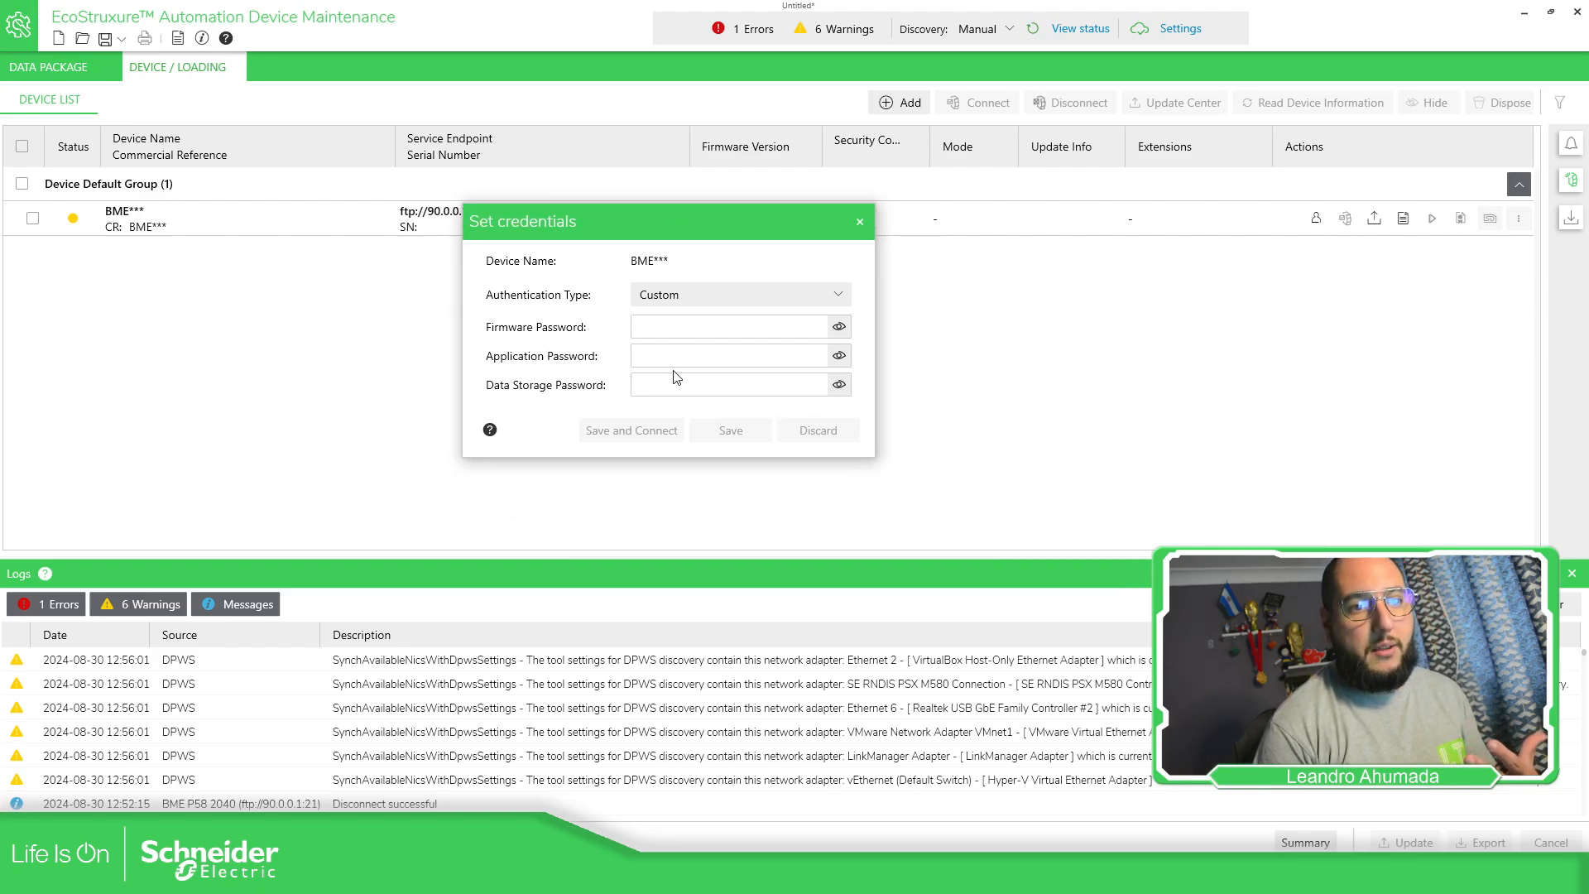
left_click(663, 325)
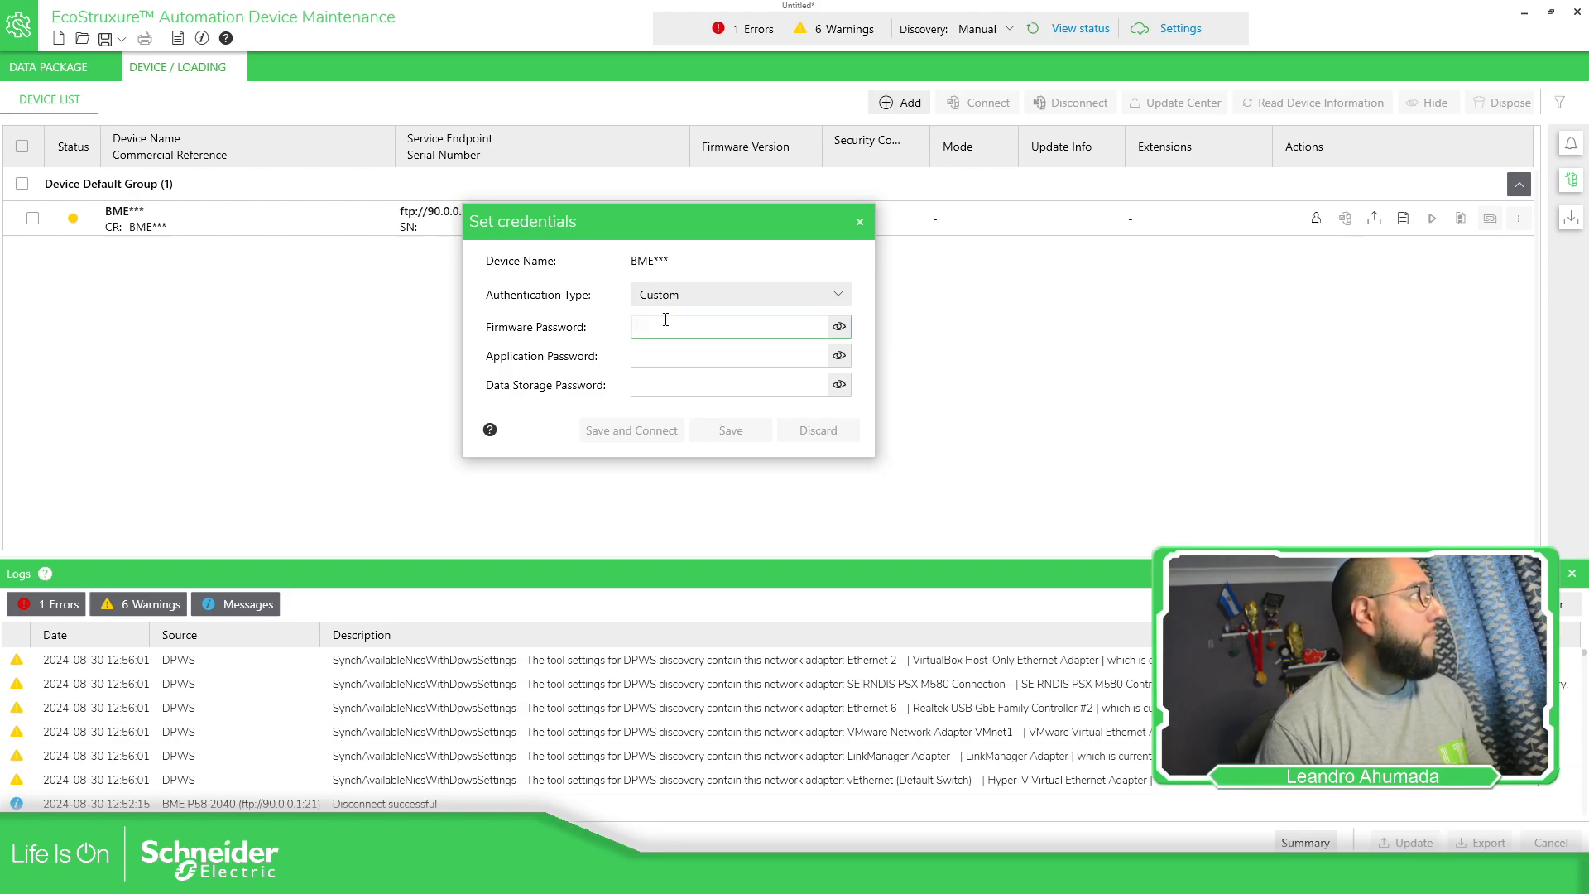
type("••")
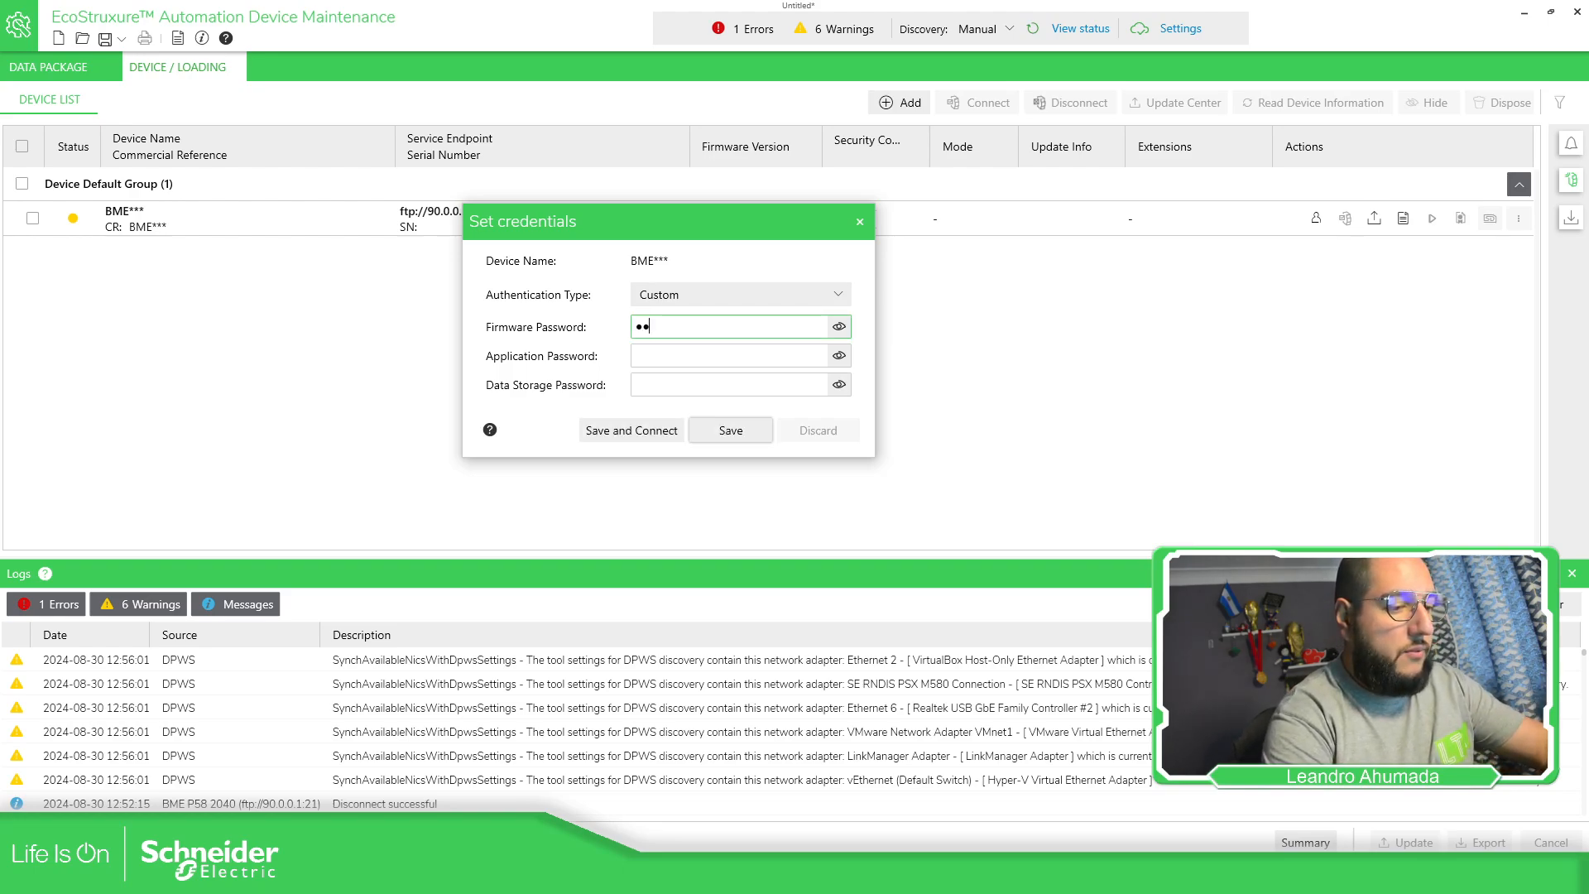
type("••••••••")
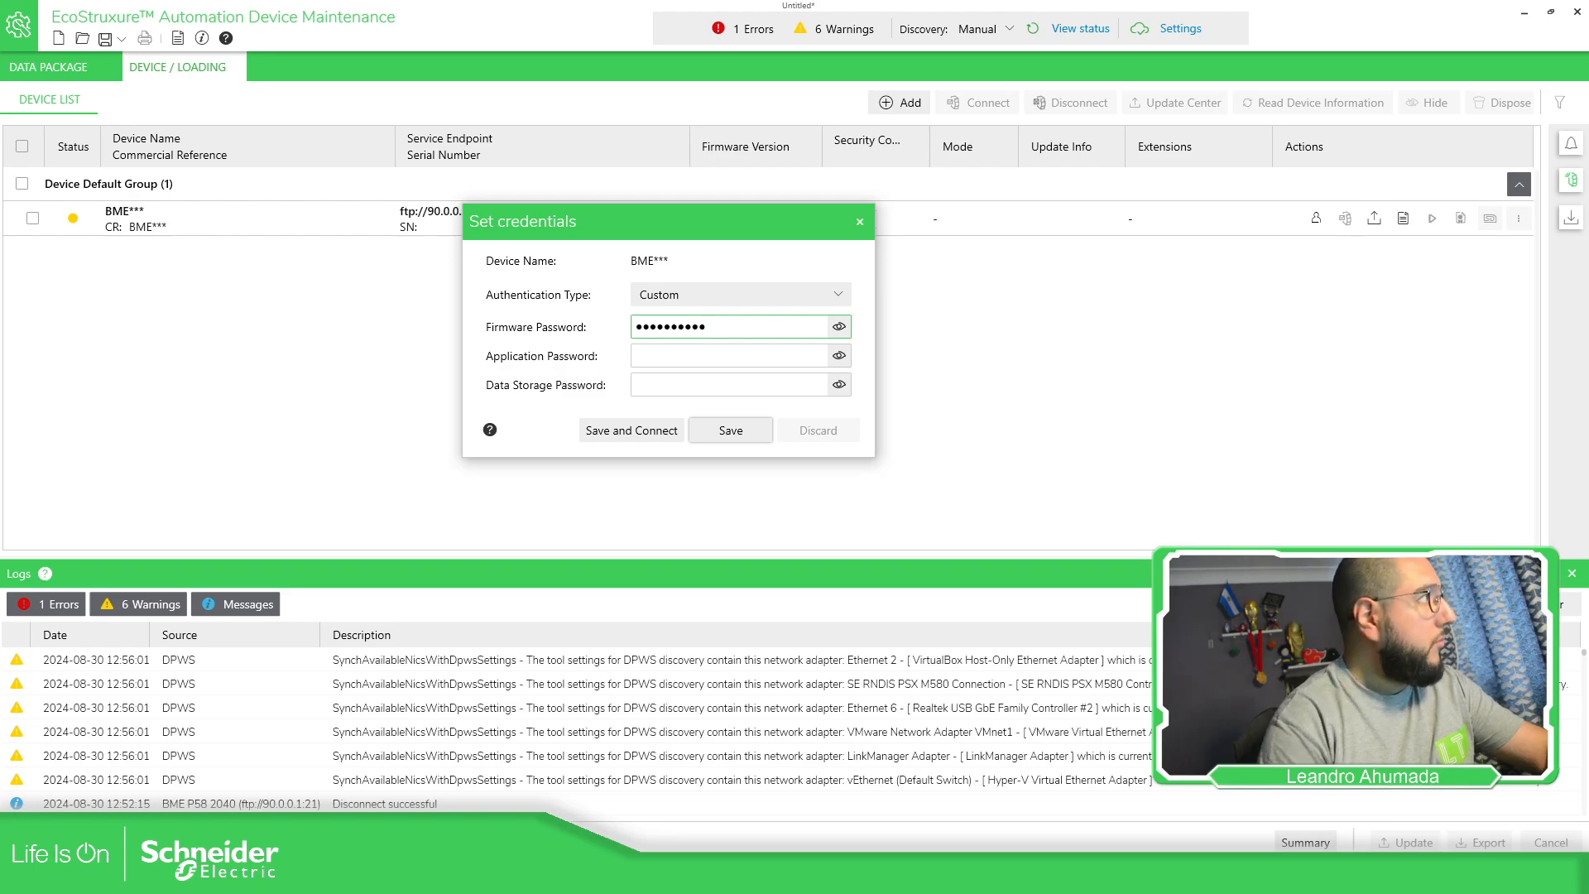
left_click(647, 385)
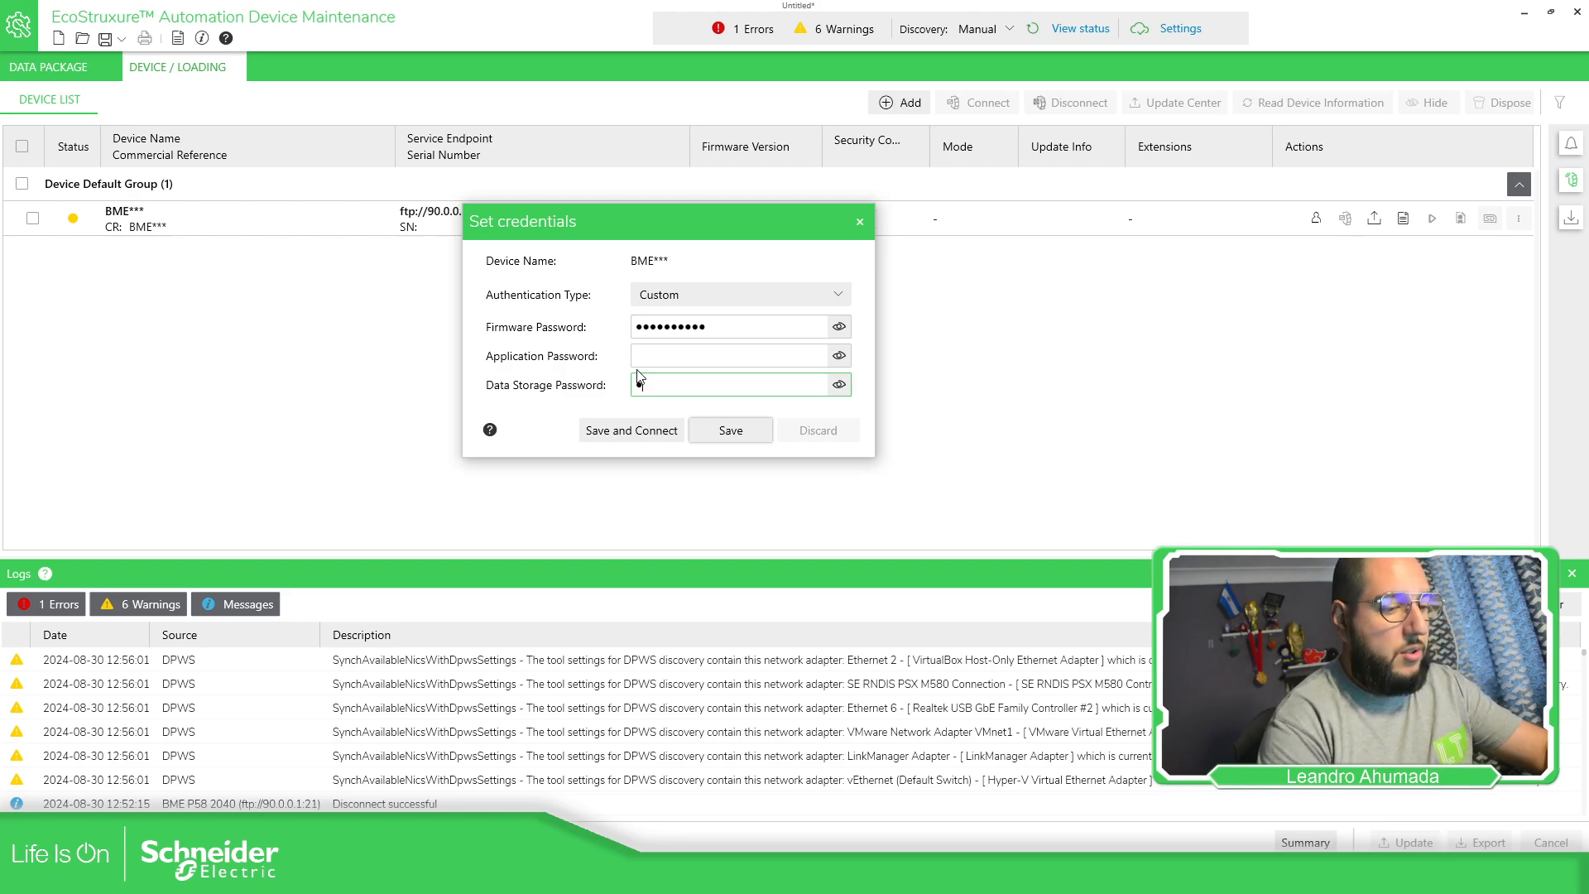
left_click(698, 359)
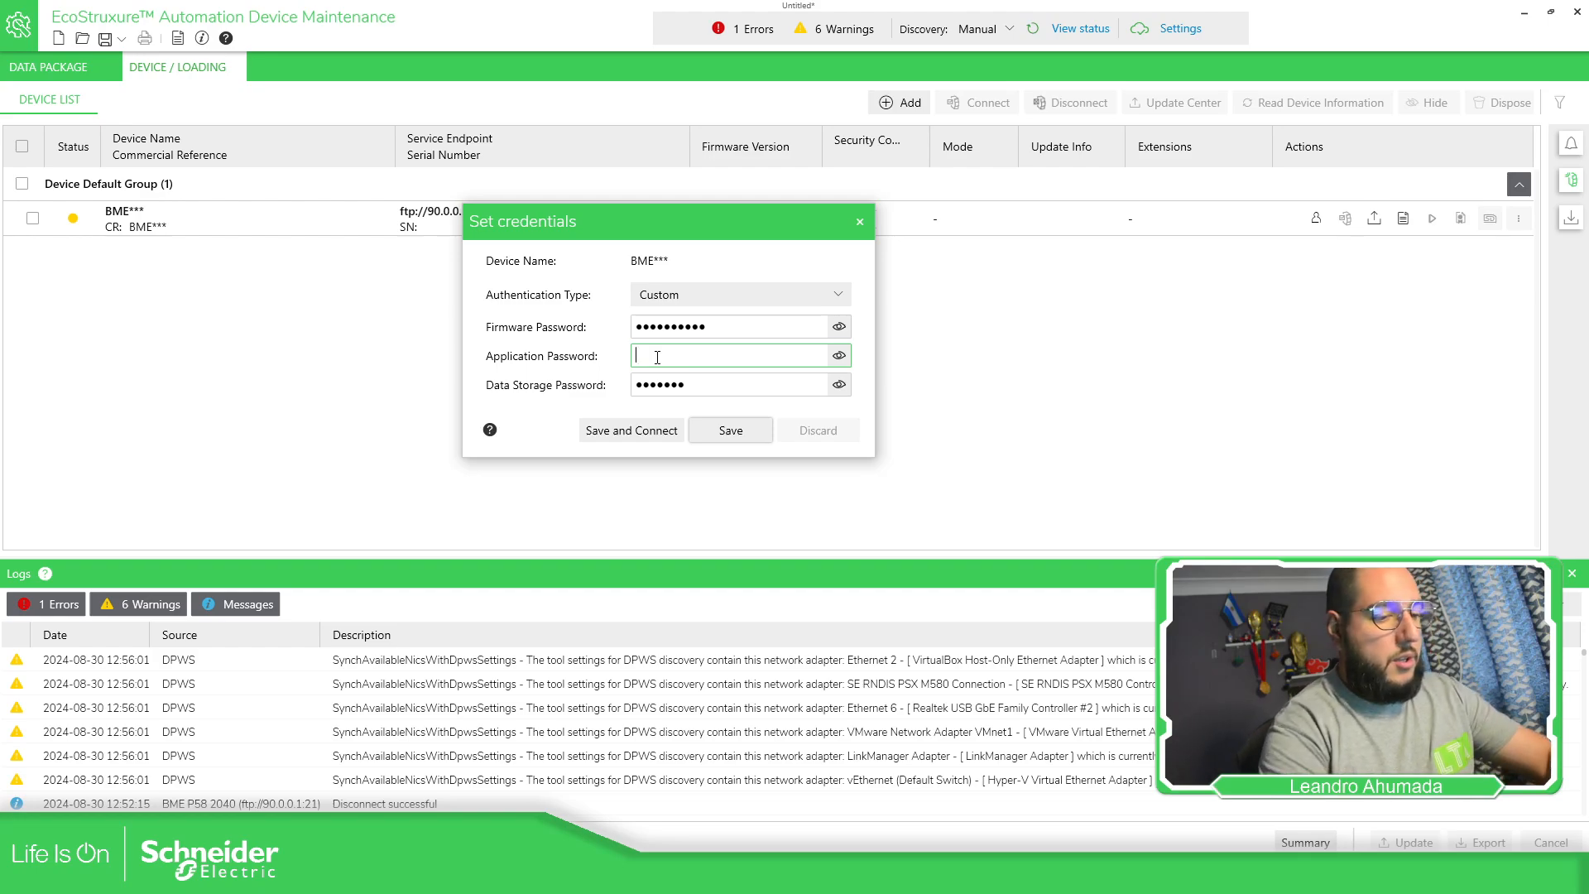
type("**********")
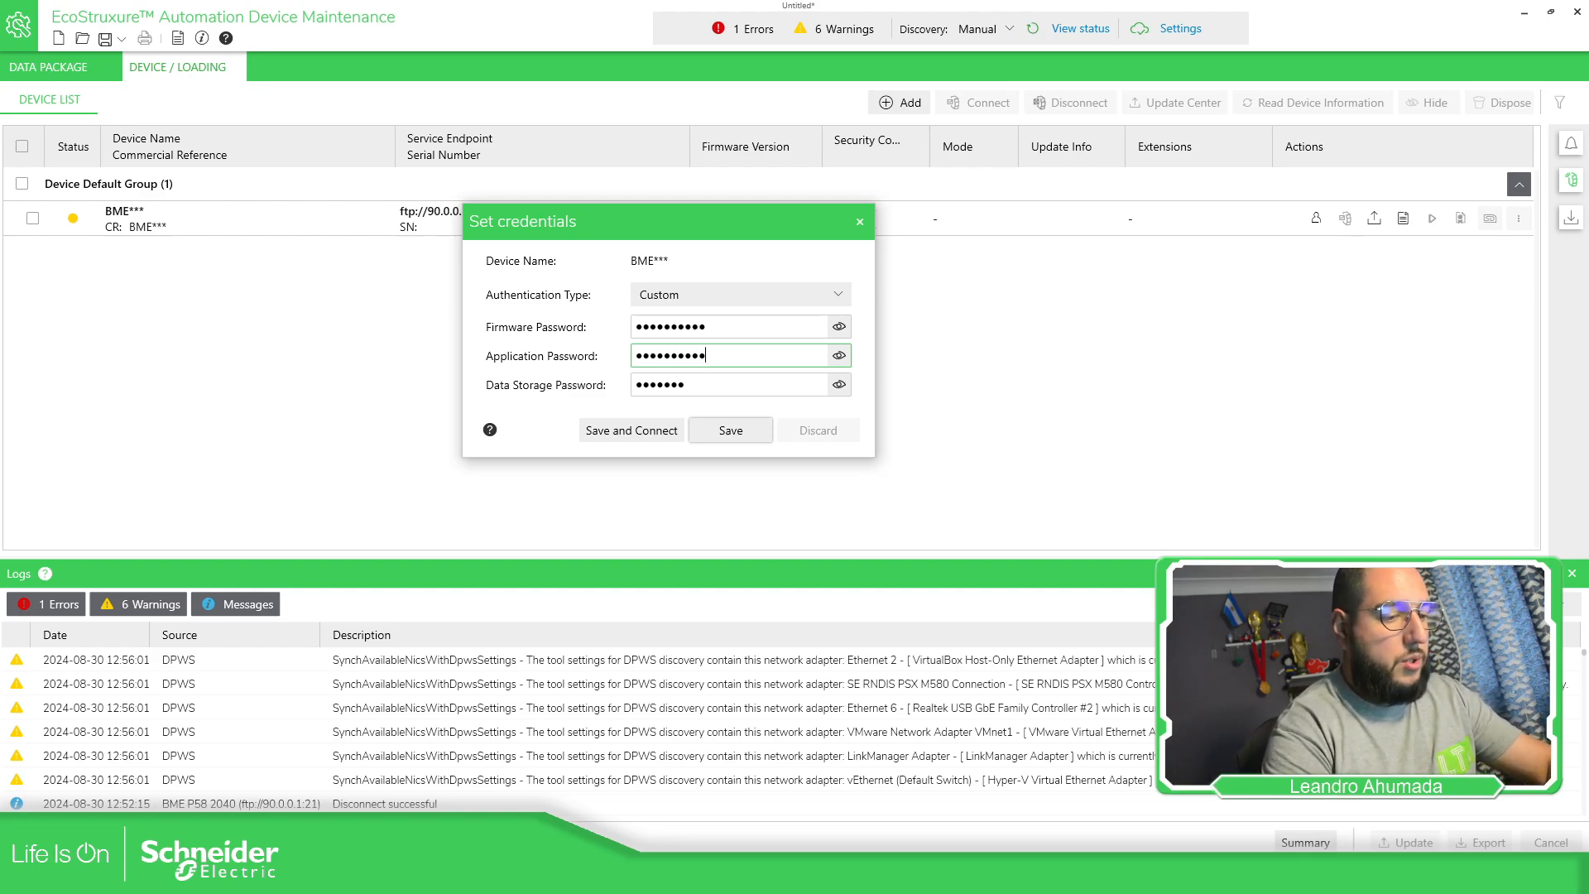
left_click(647, 438)
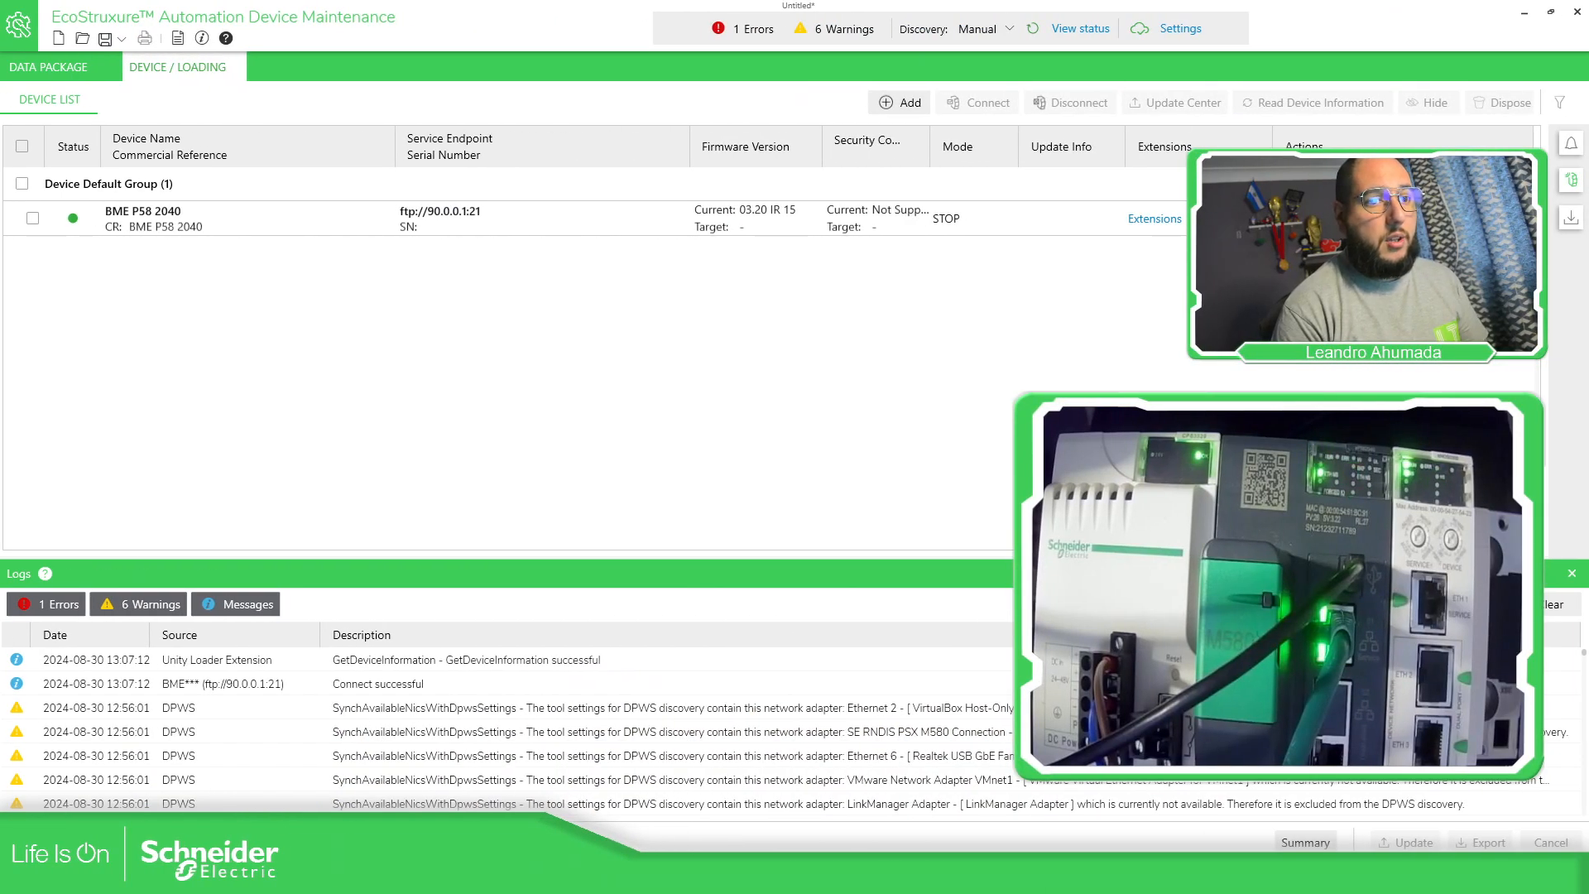
Start the BME P58 2040 controller and confirm the Start/Stop PLC warning for it
left_click(1324, 218)
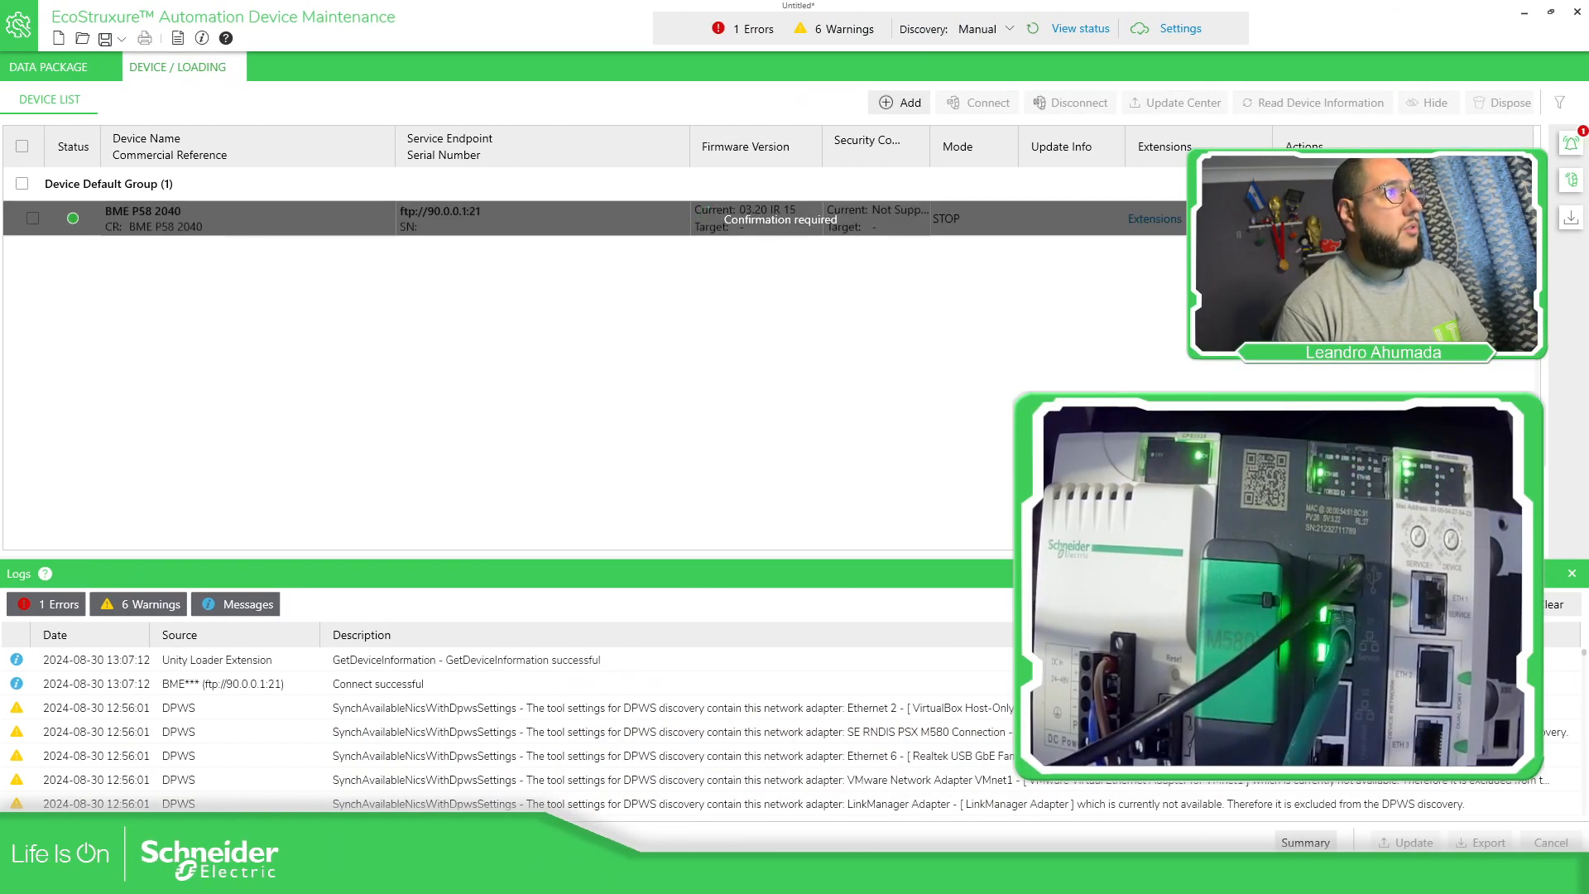
left_click(1570, 150)
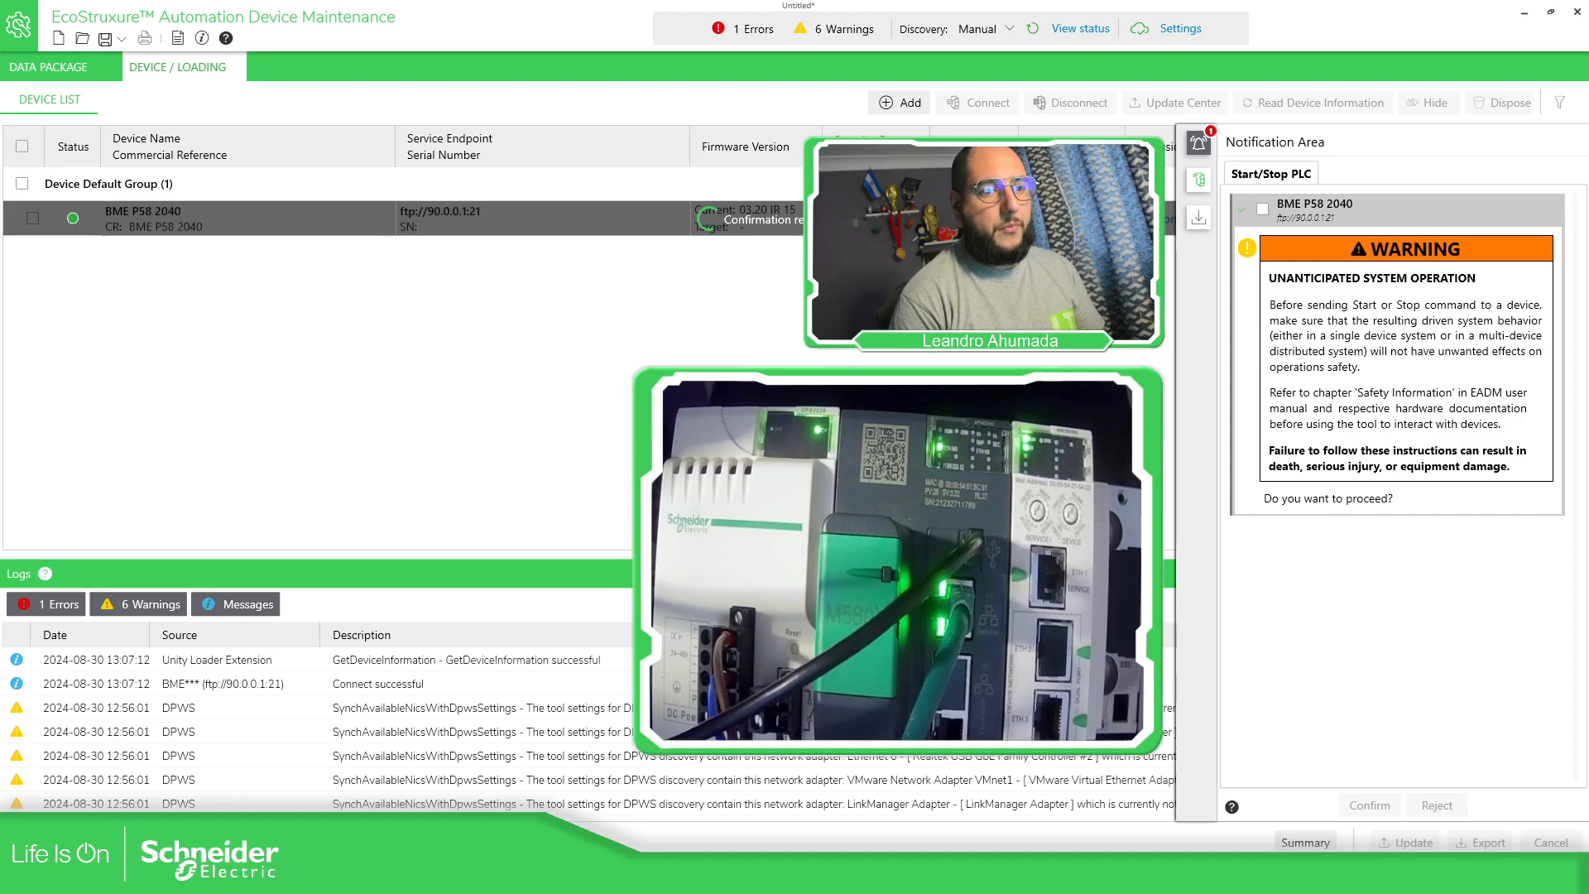
left_click(1262, 208)
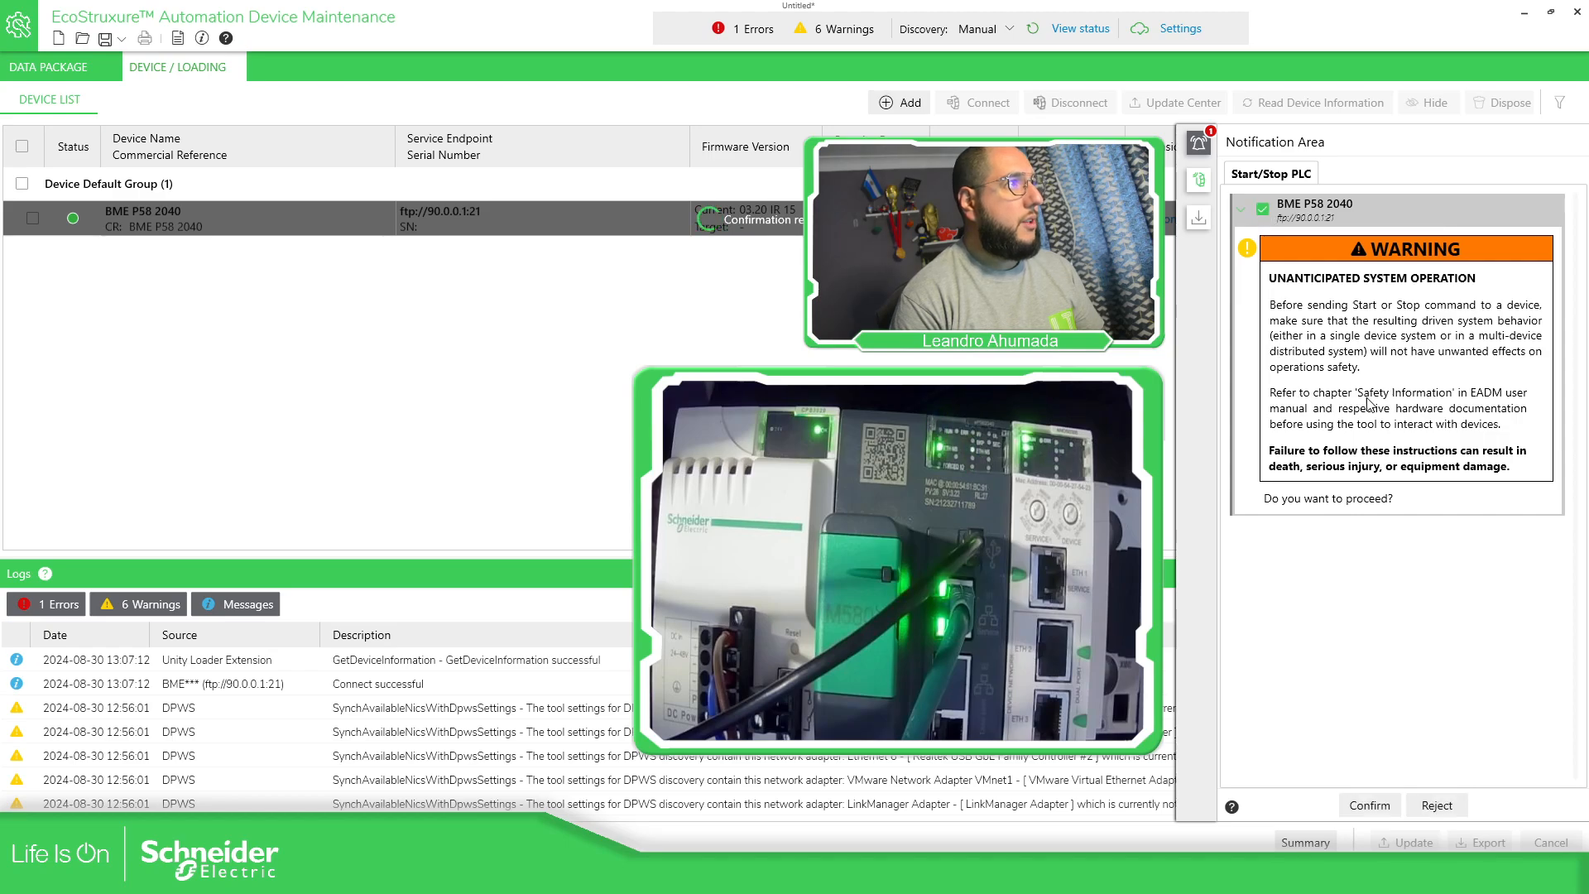
left_click(1380, 806)
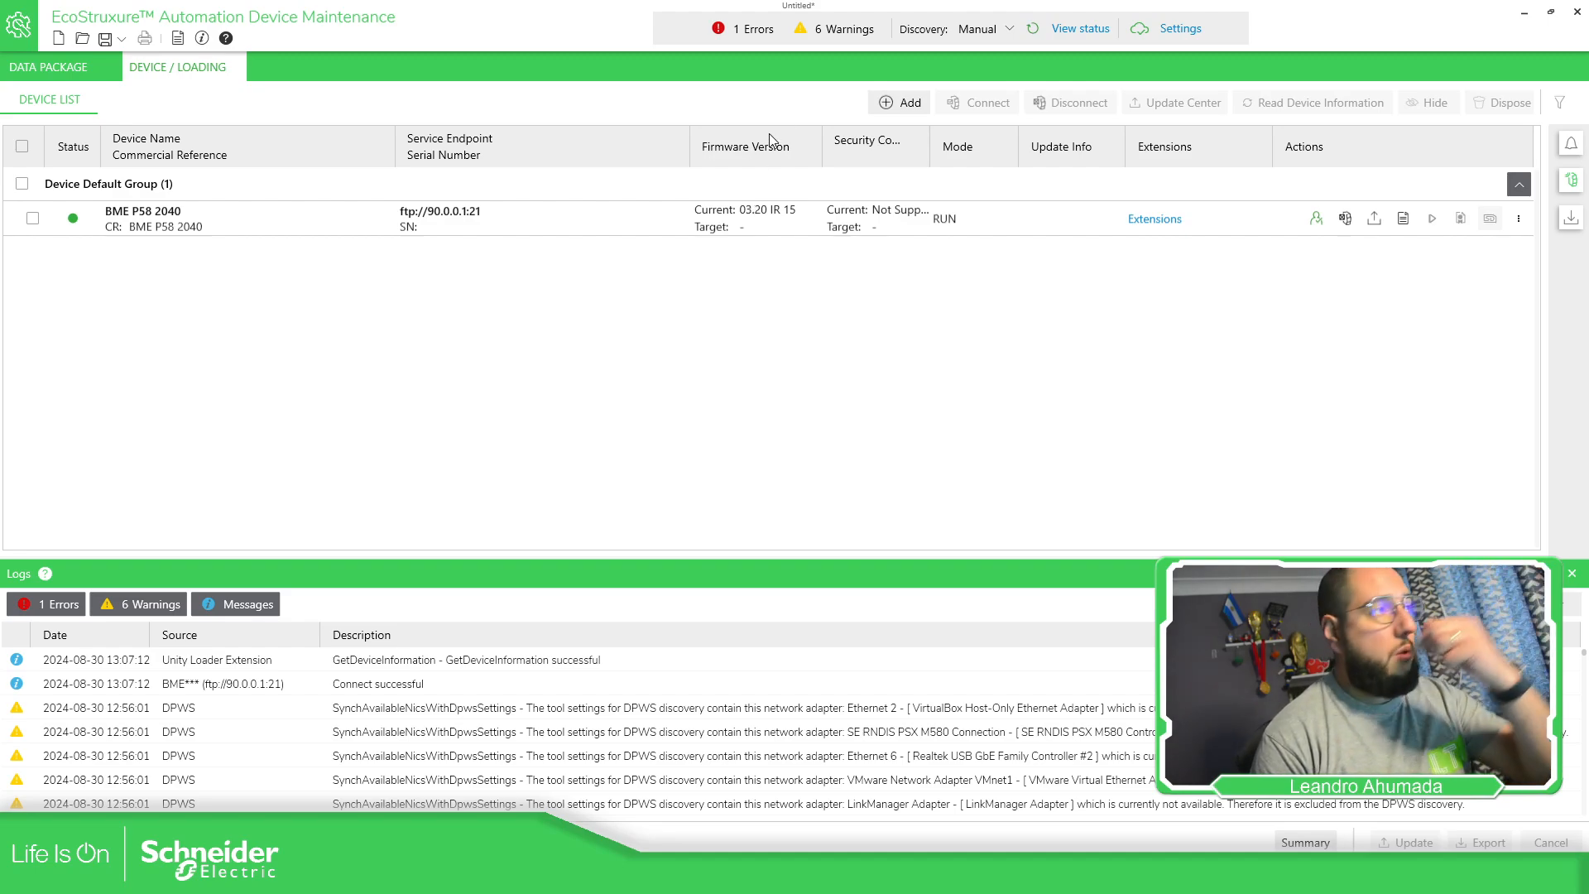
Set the BME P58 2040's target firmware to 03.99 IR 7, Migration_BMEP582040_3.99.07, and save the selection
left_click(1377, 220)
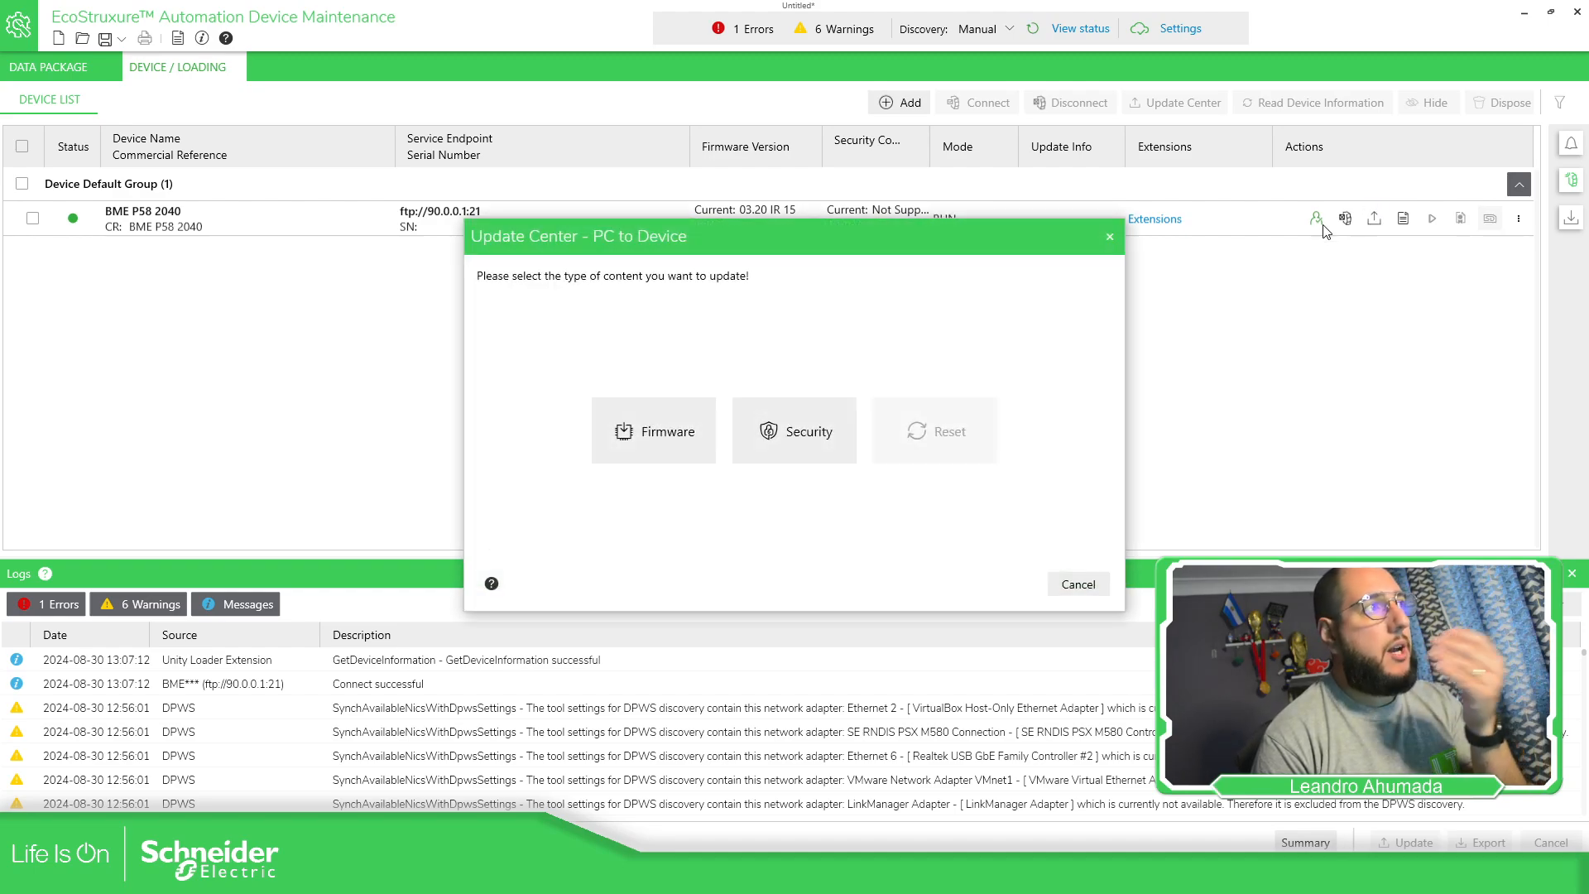
left_click(677, 456)
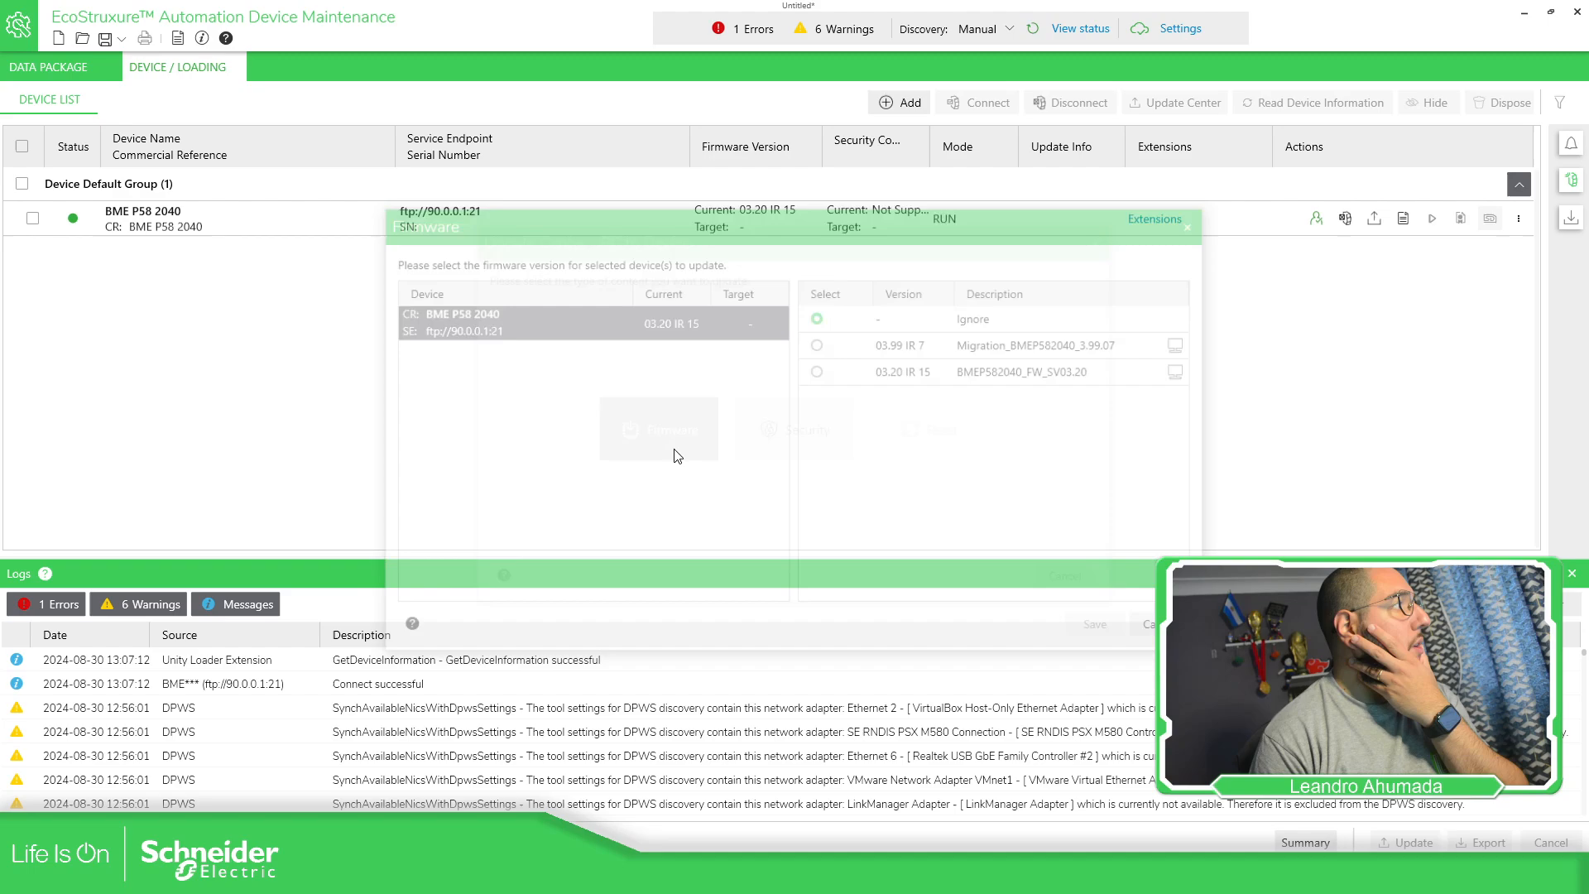
left_click(817, 343)
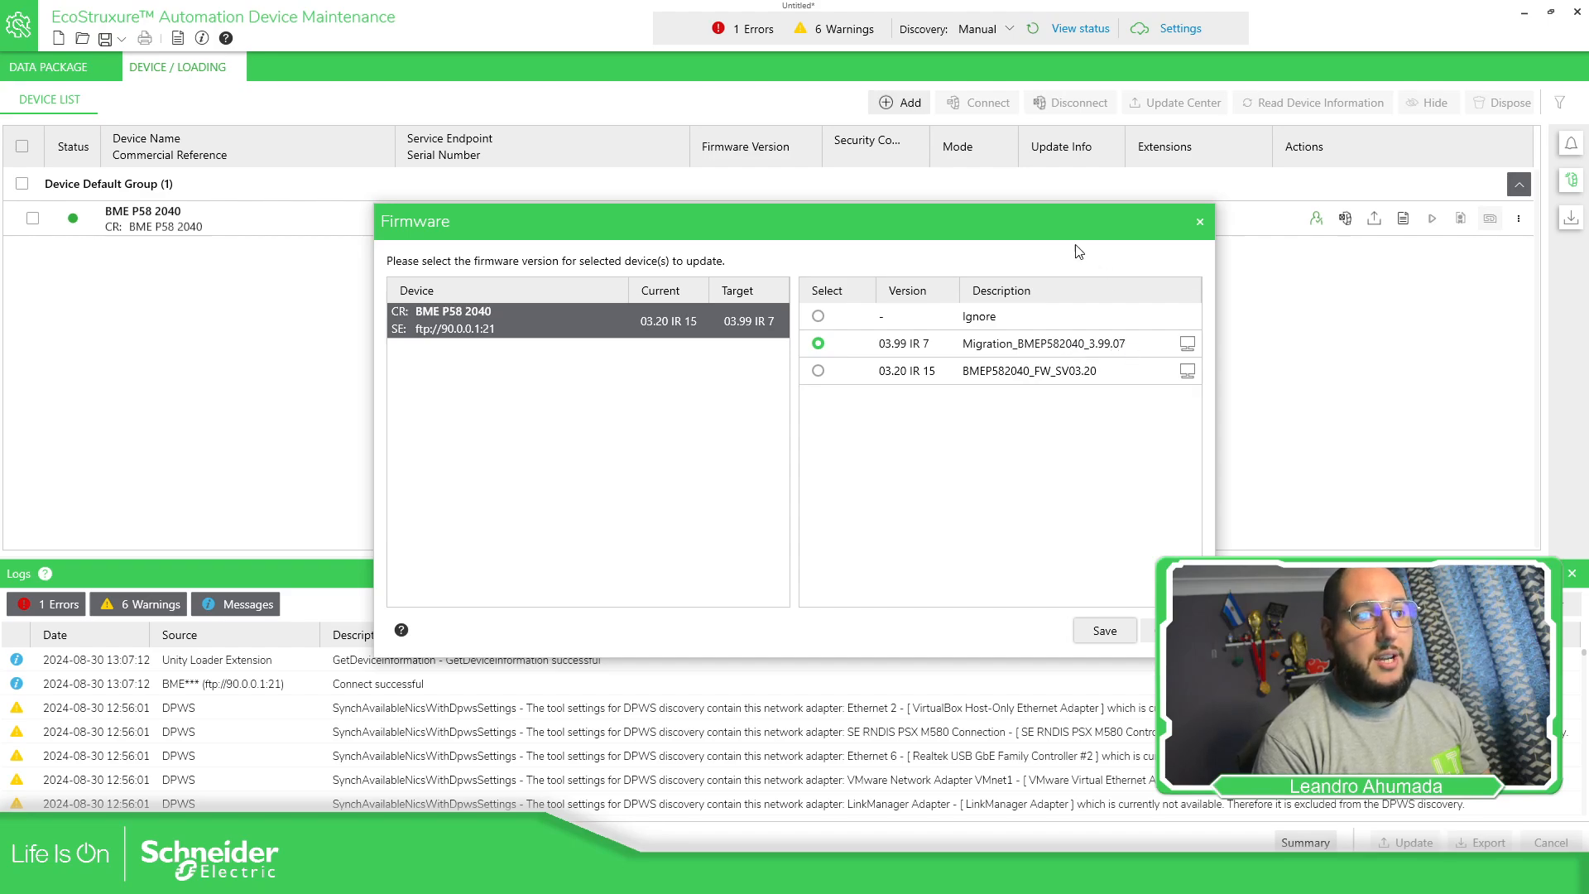
left_click_drag(1048, 236, 744, 182)
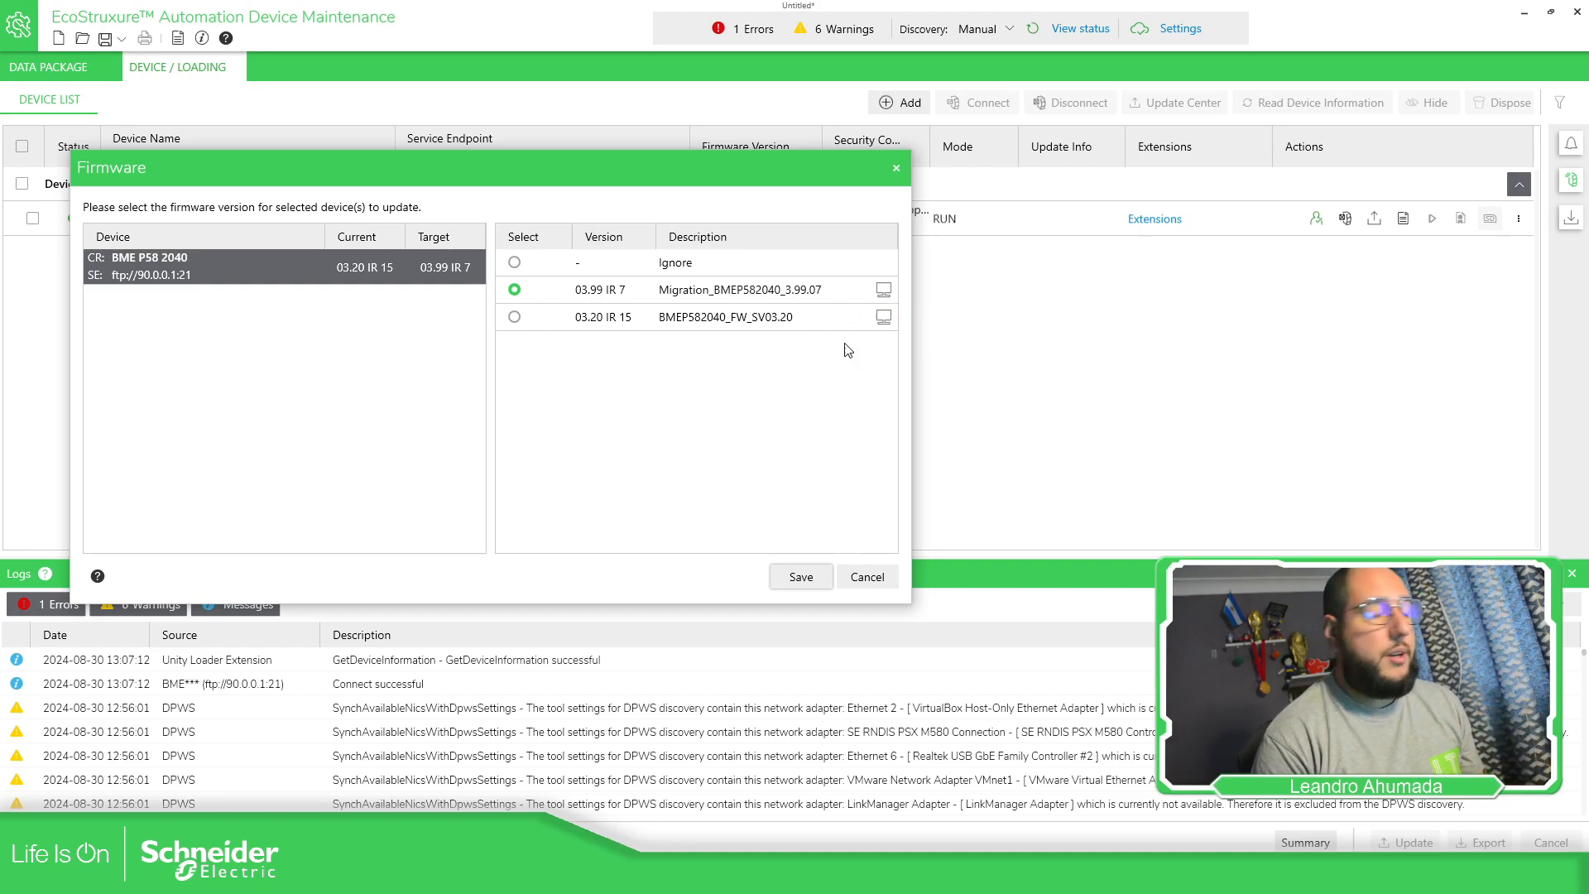
left_click(799, 580)
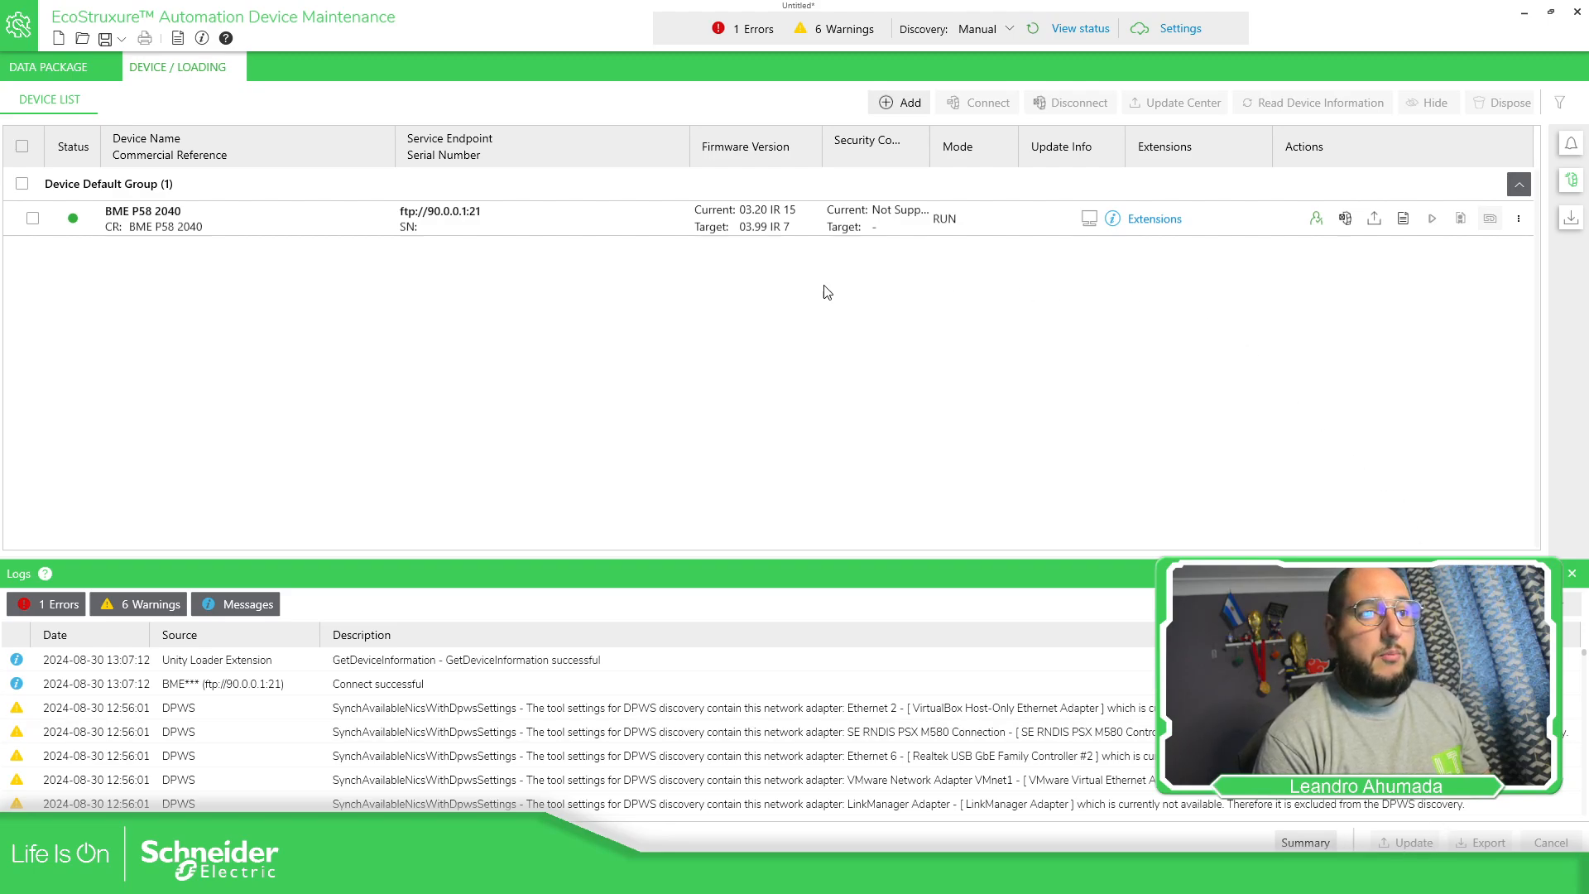
Begin updating the BME P58 2040 with Firmware as the content category, and accept the prerequisite and selection review stages
left_click(32, 218)
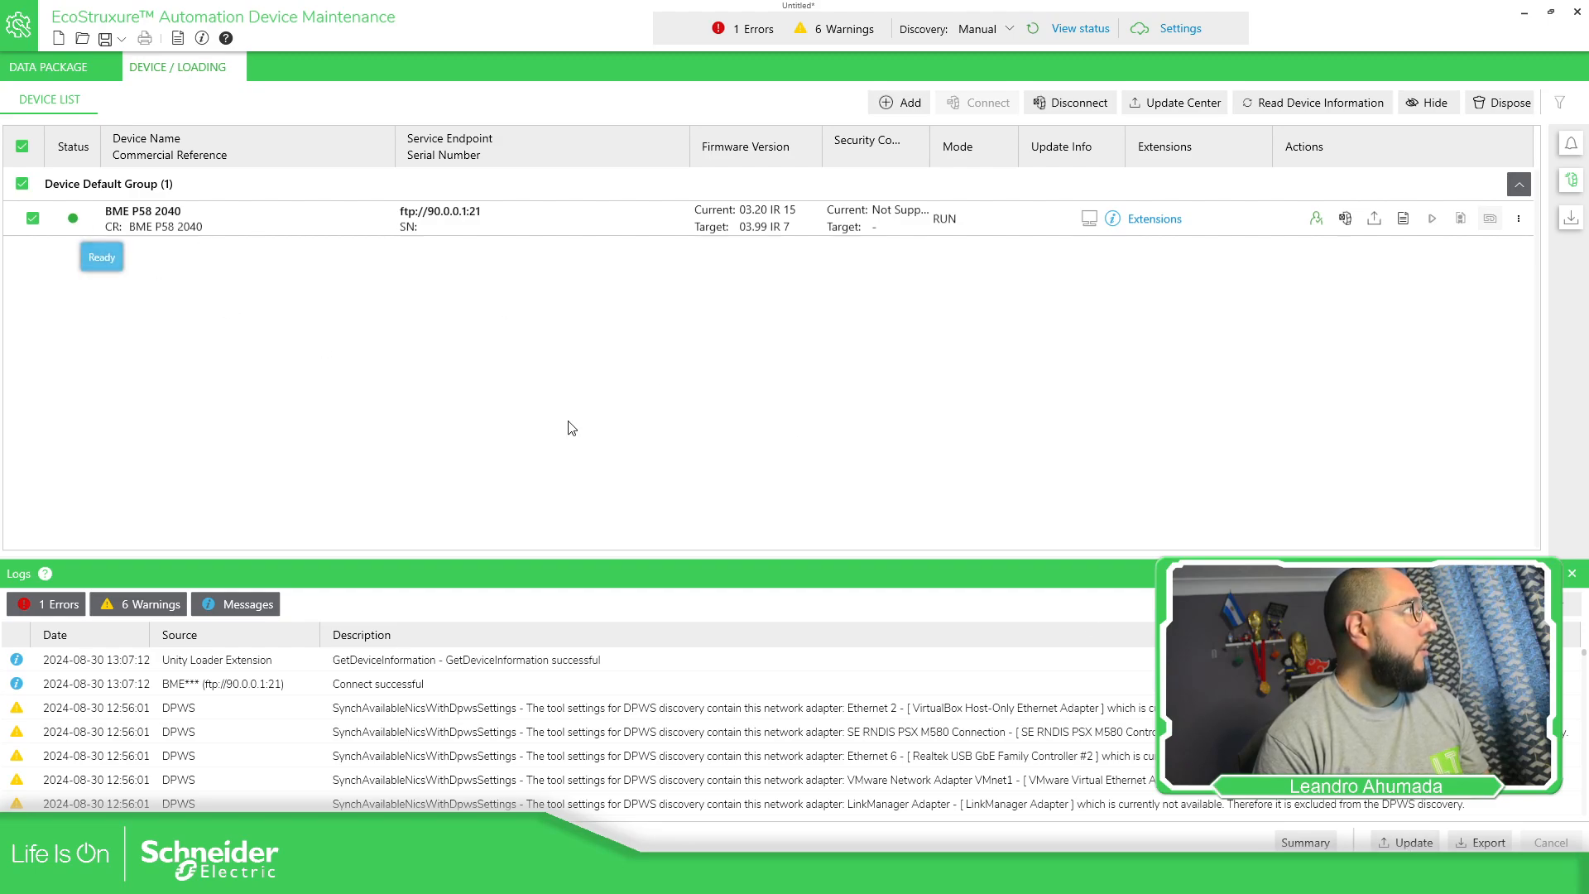
left_click(1404, 843)
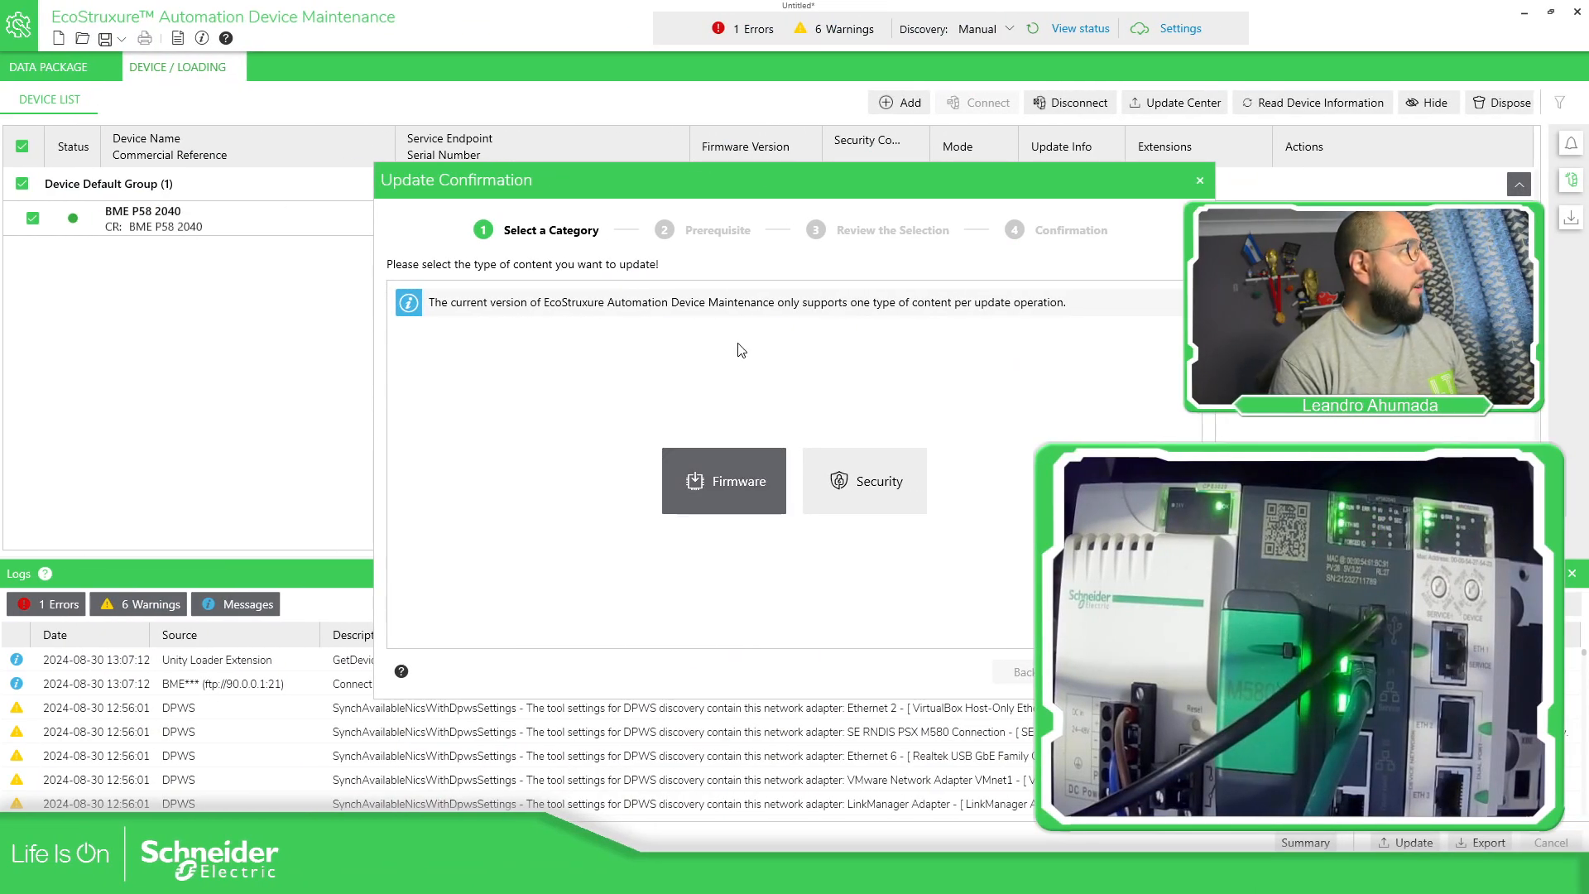
left_click_drag(718, 177, 405, 150)
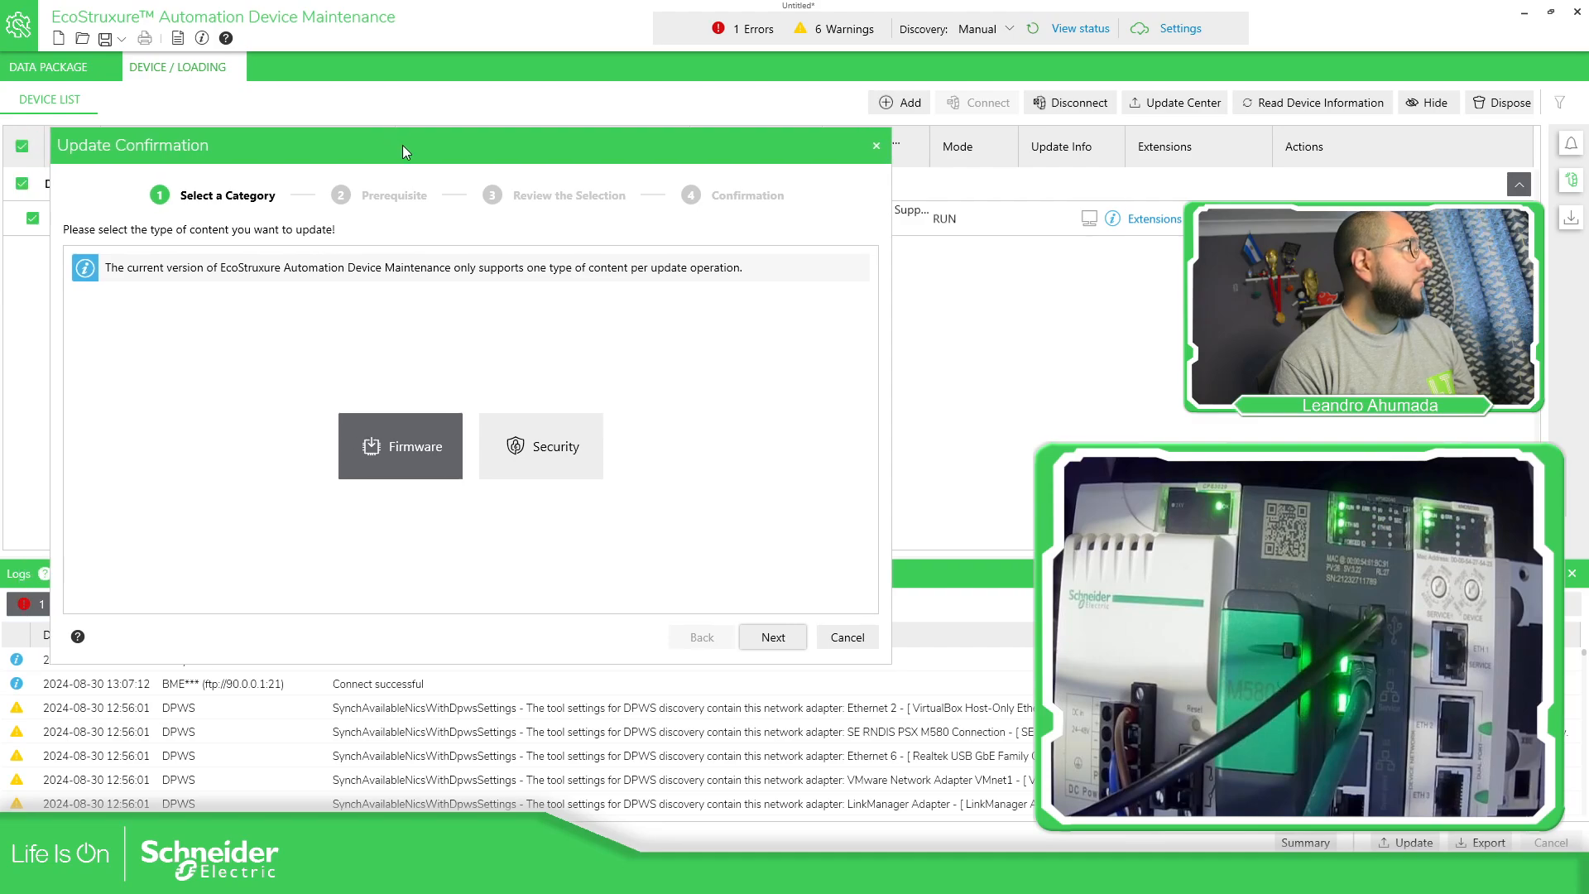
left_click(783, 642)
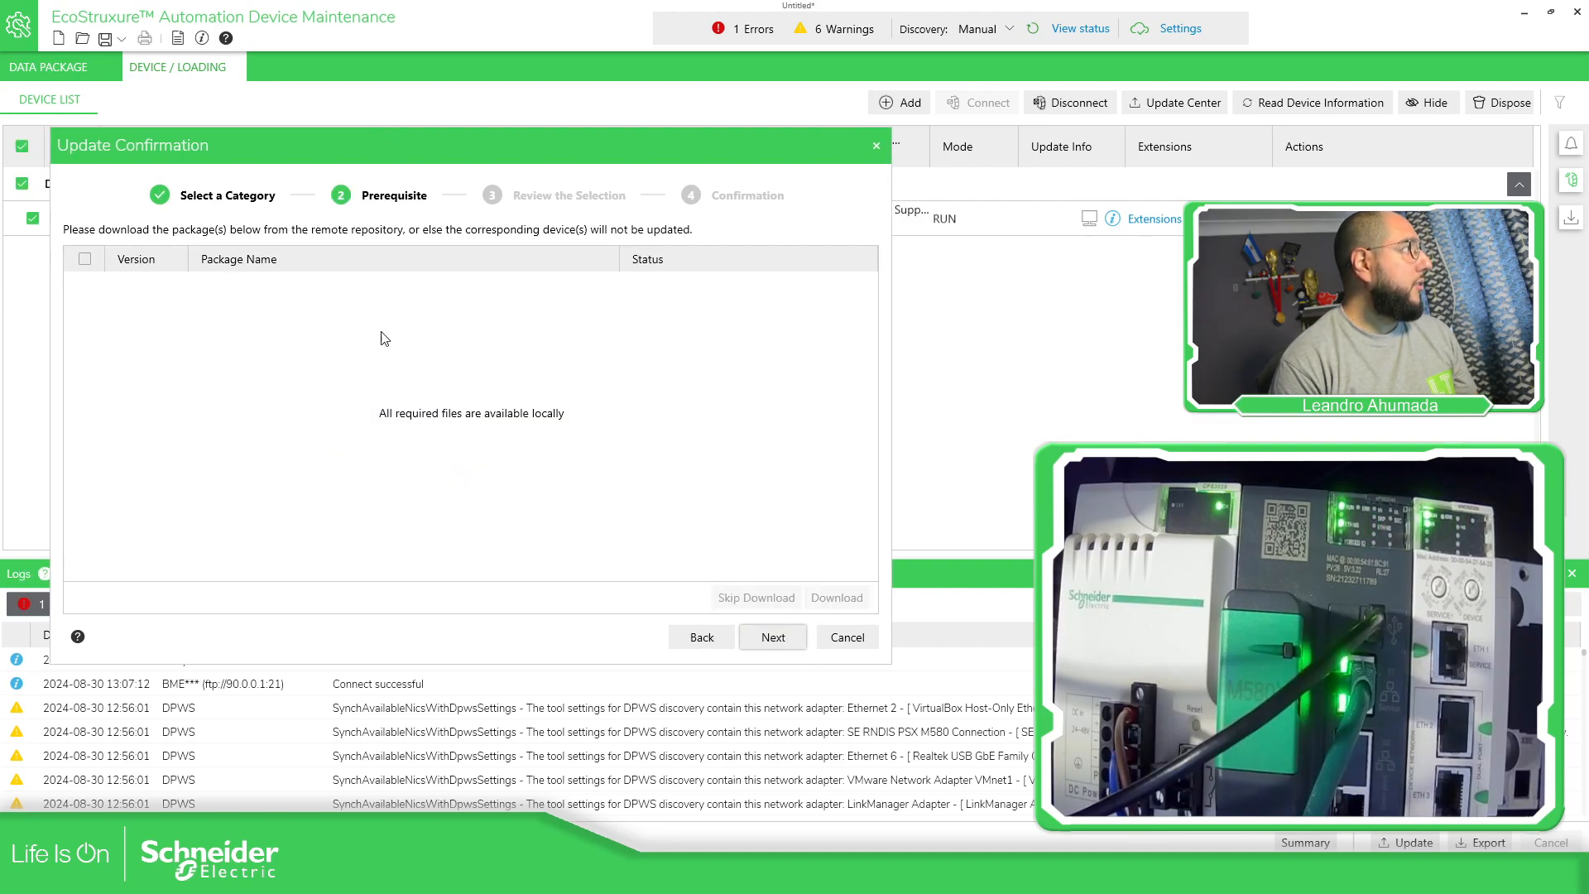
left_click(774, 643)
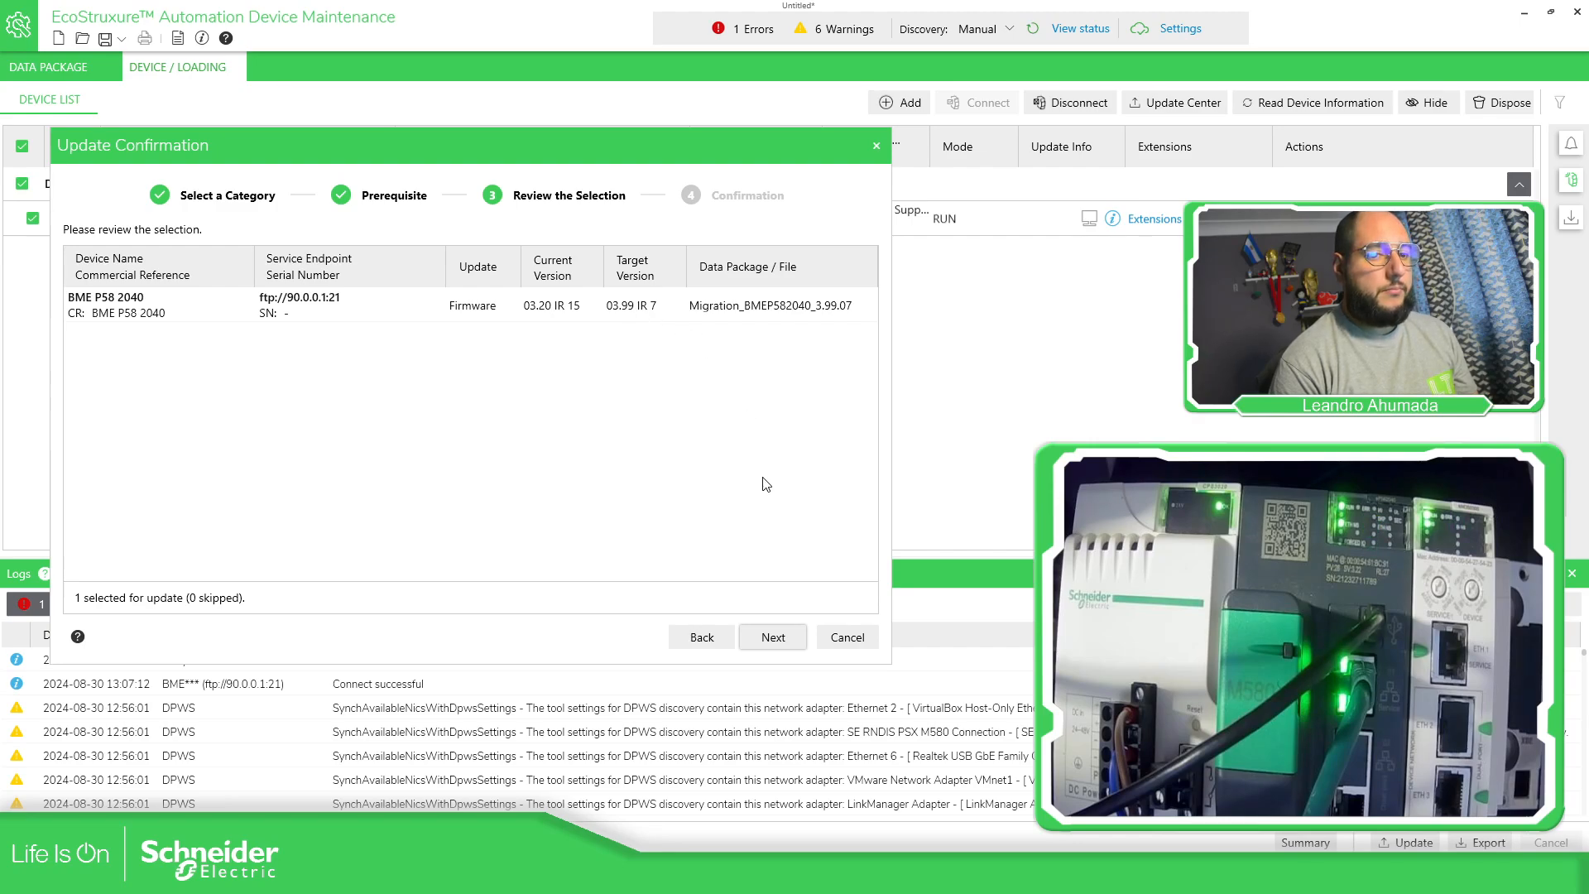
left_click(776, 640)
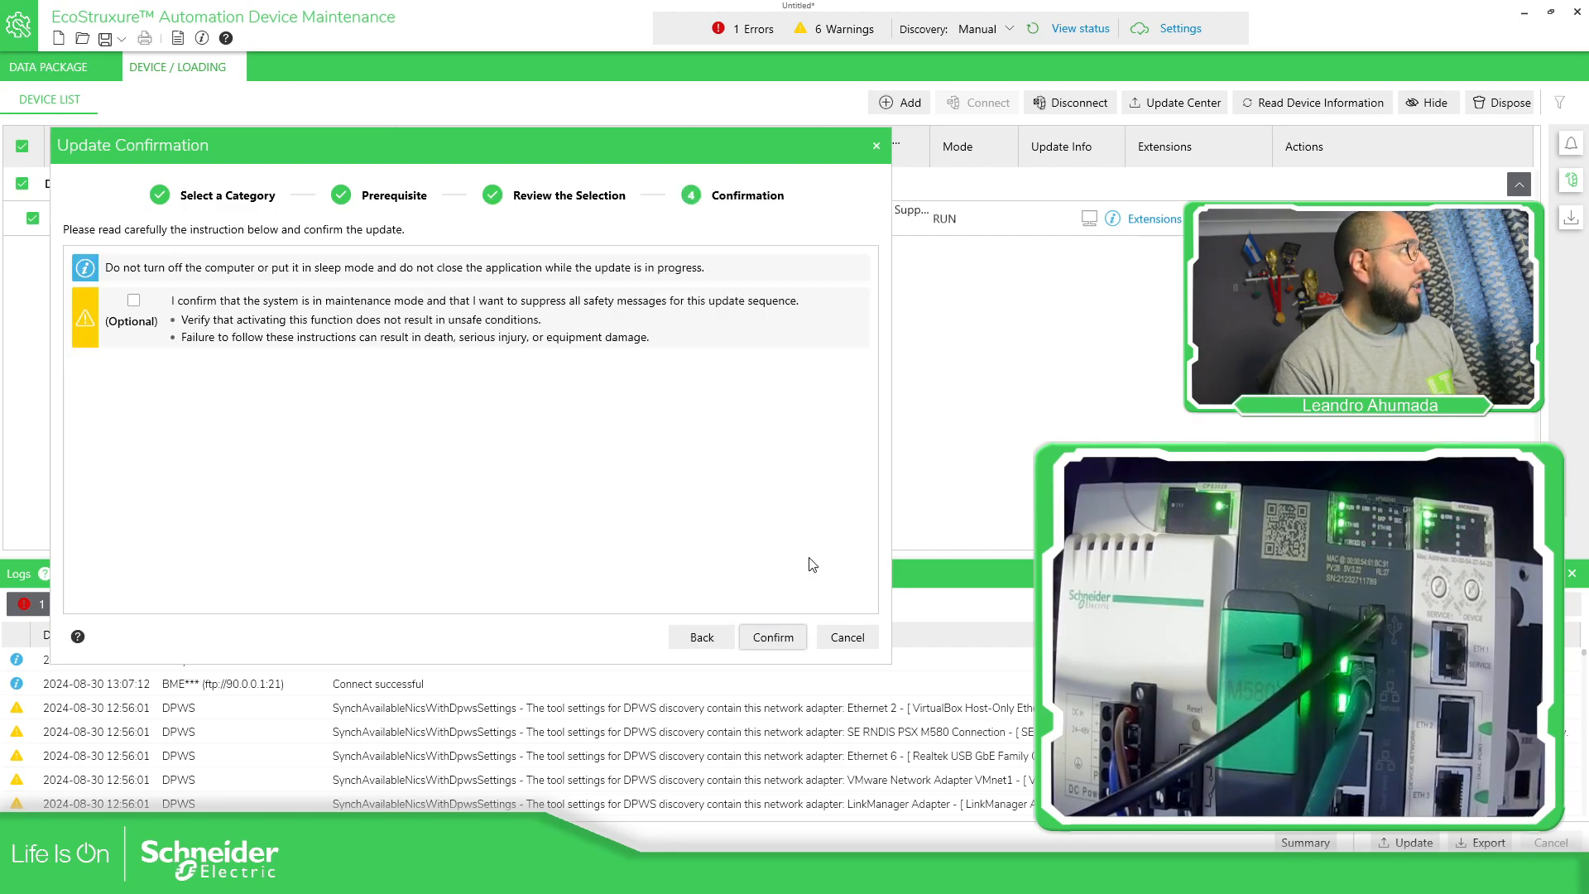
Confirm maintenance mode with all safety messages suppressed to start the firmware update, and open the device's log information
left_click(133, 299)
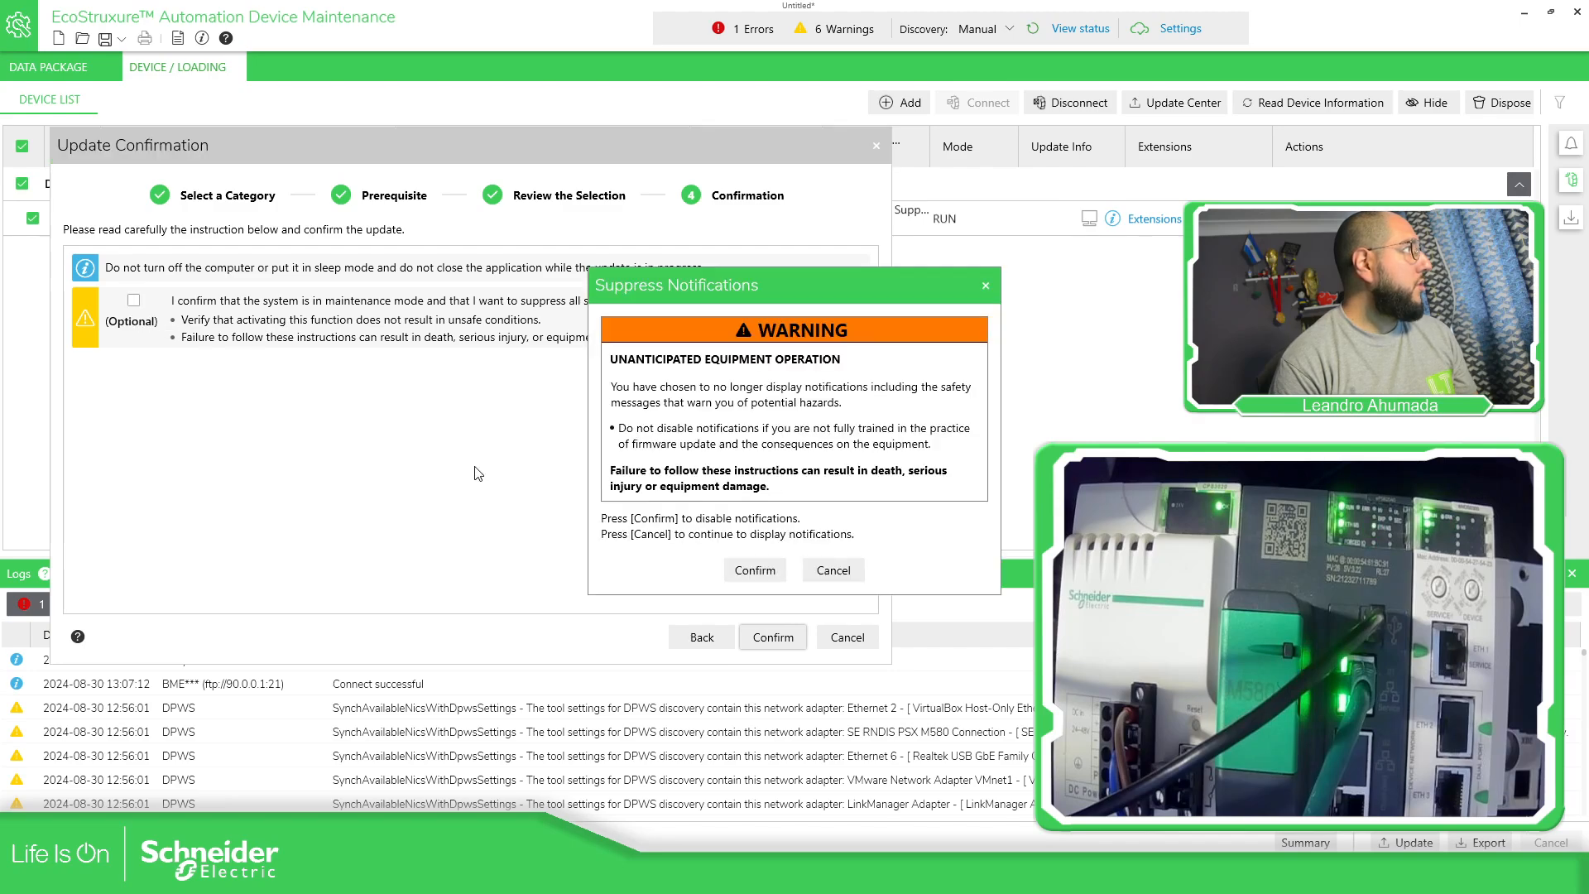
left_click(753, 572)
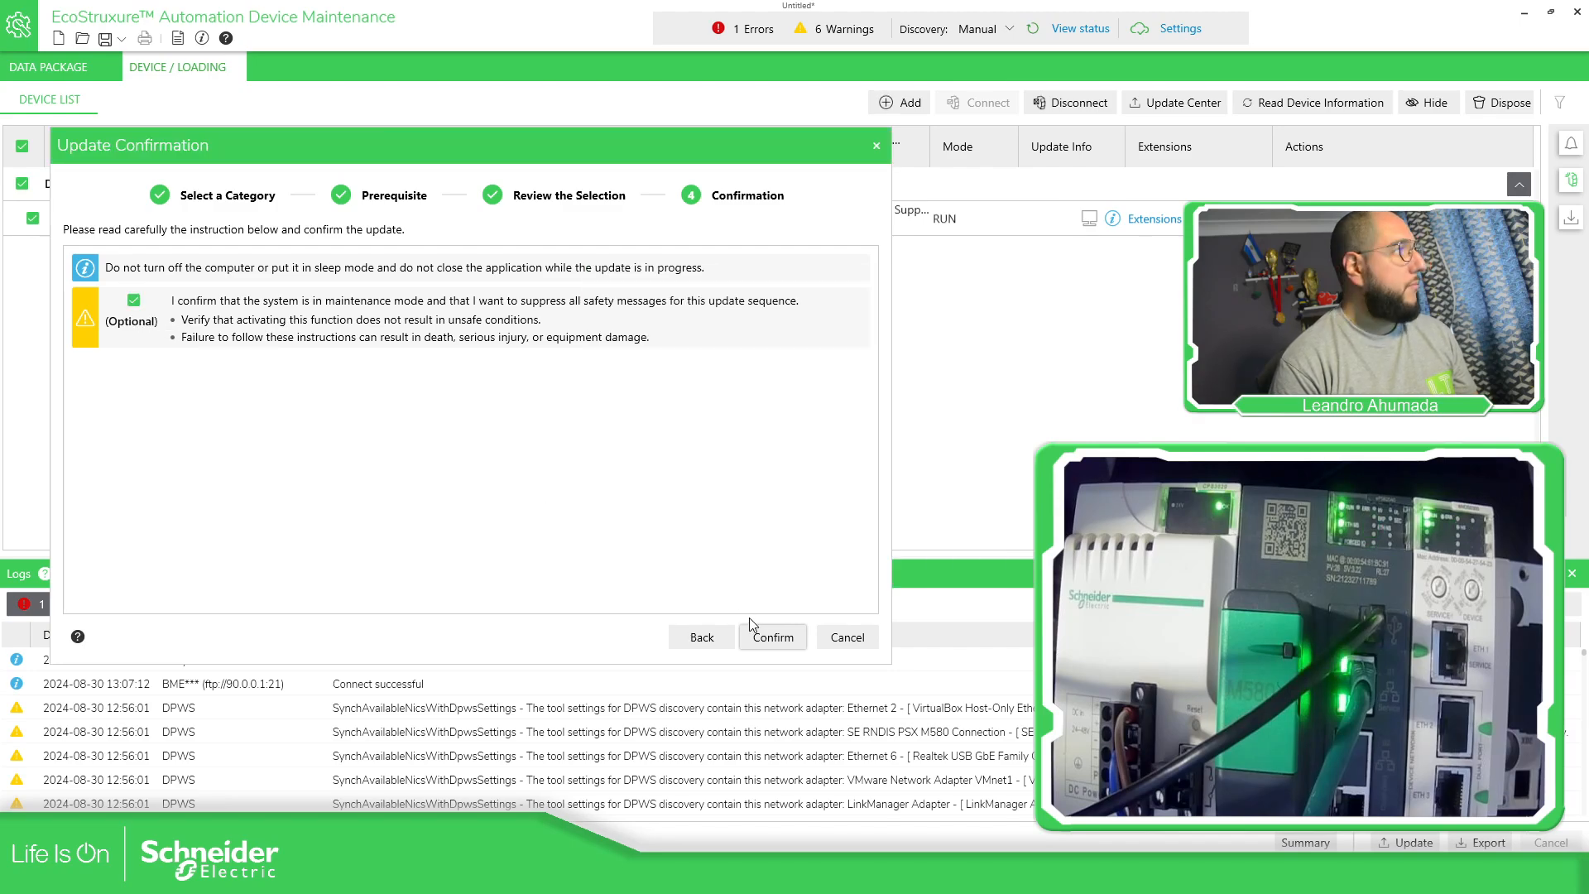
left_click(772, 637)
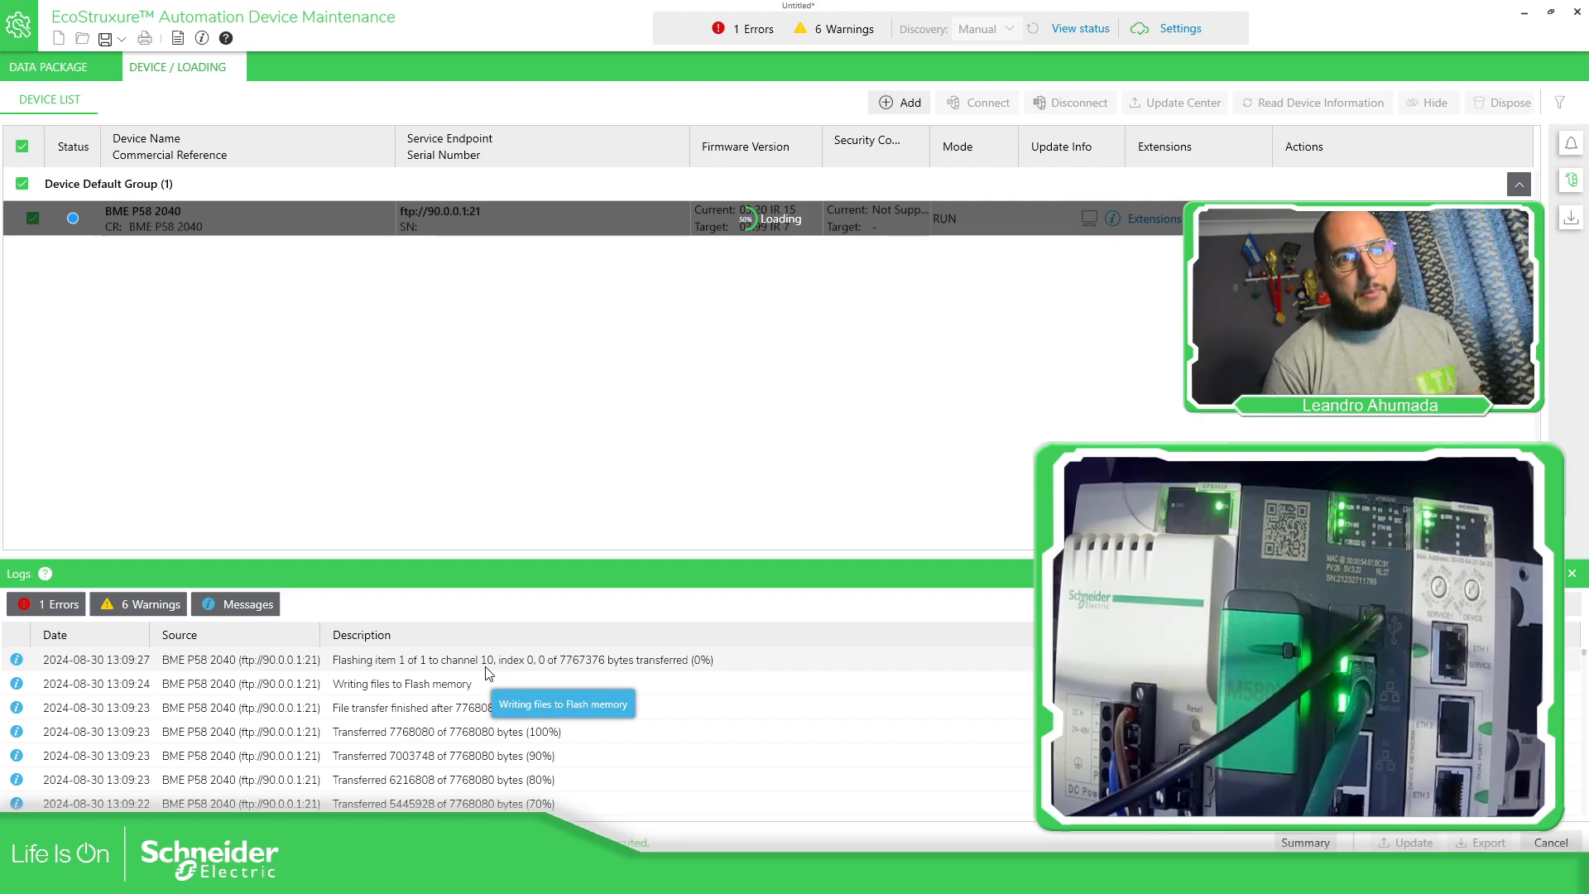
left_click(781, 710)
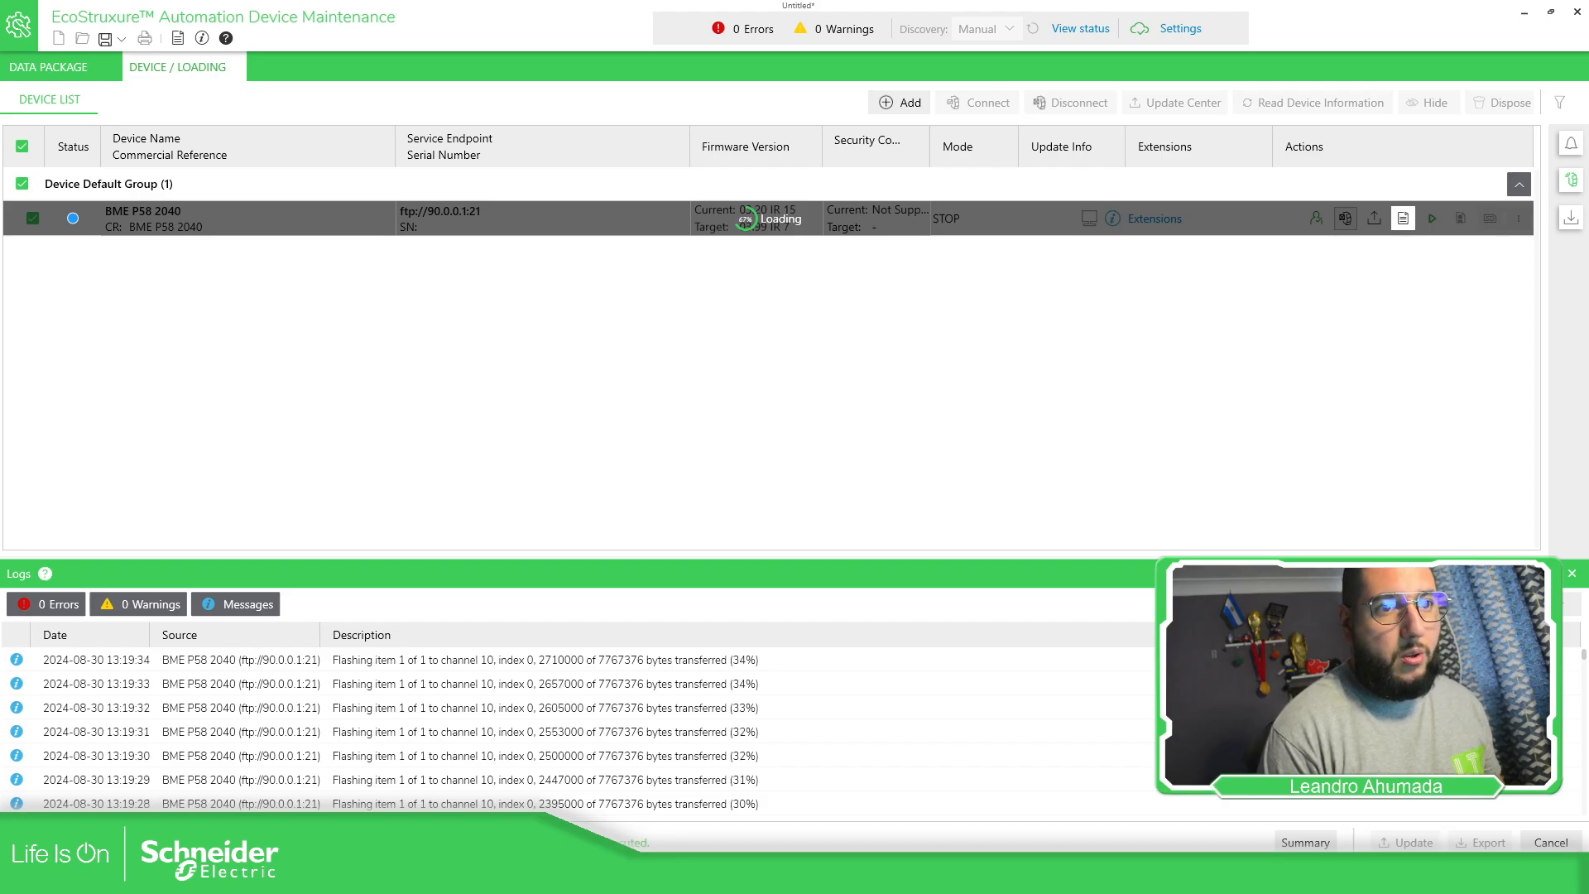
left_click(1404, 218)
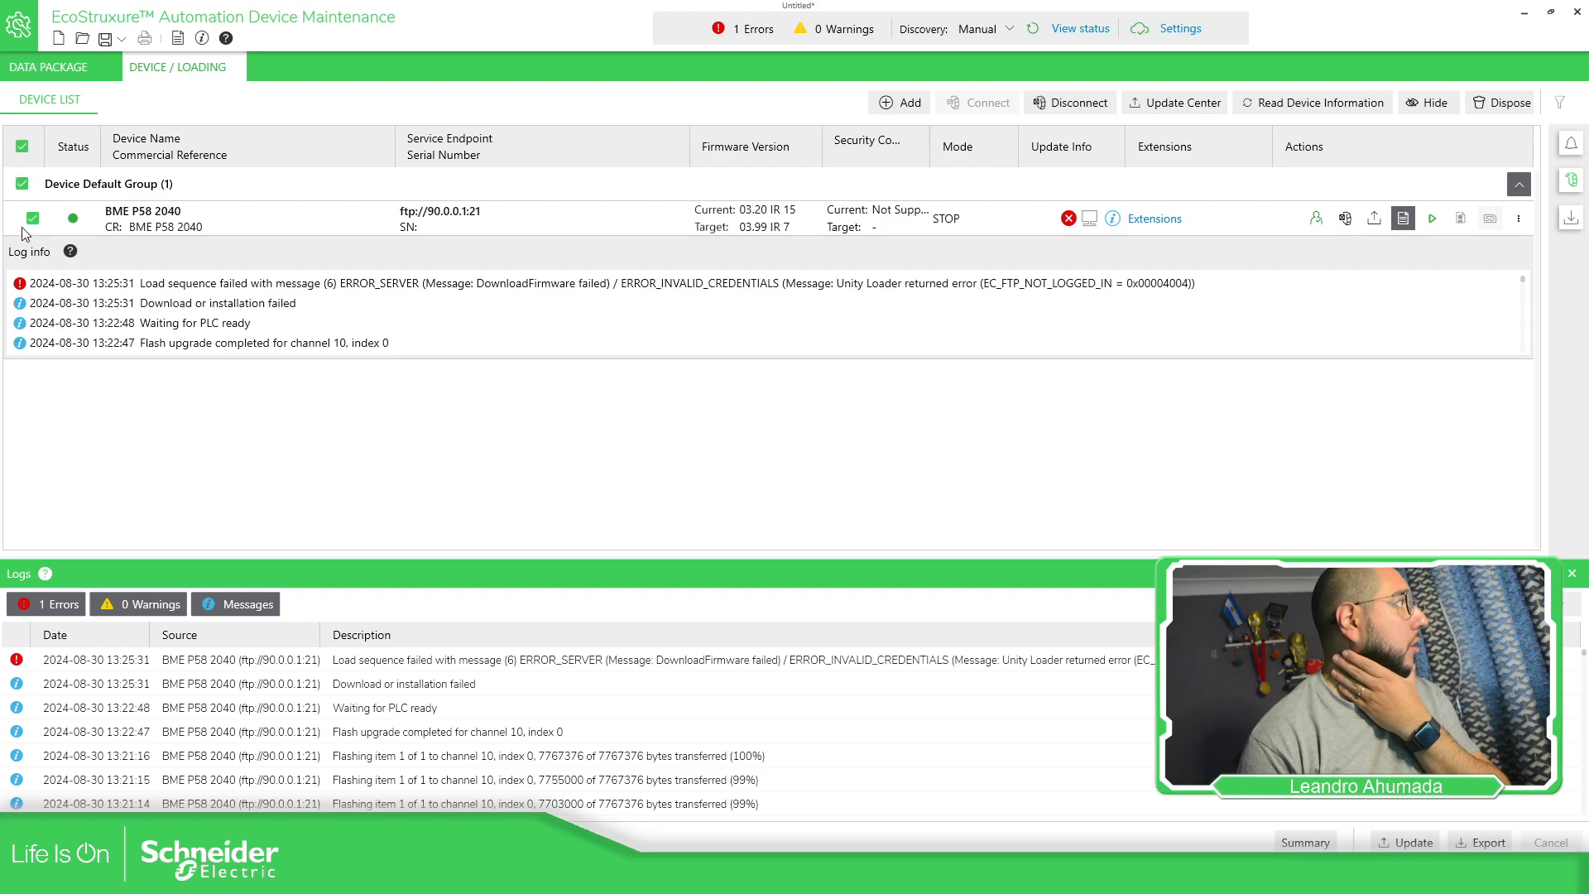
Dispose of the BME P58 2040 entry in the device list and clear all the logs
left_click(1512, 104)
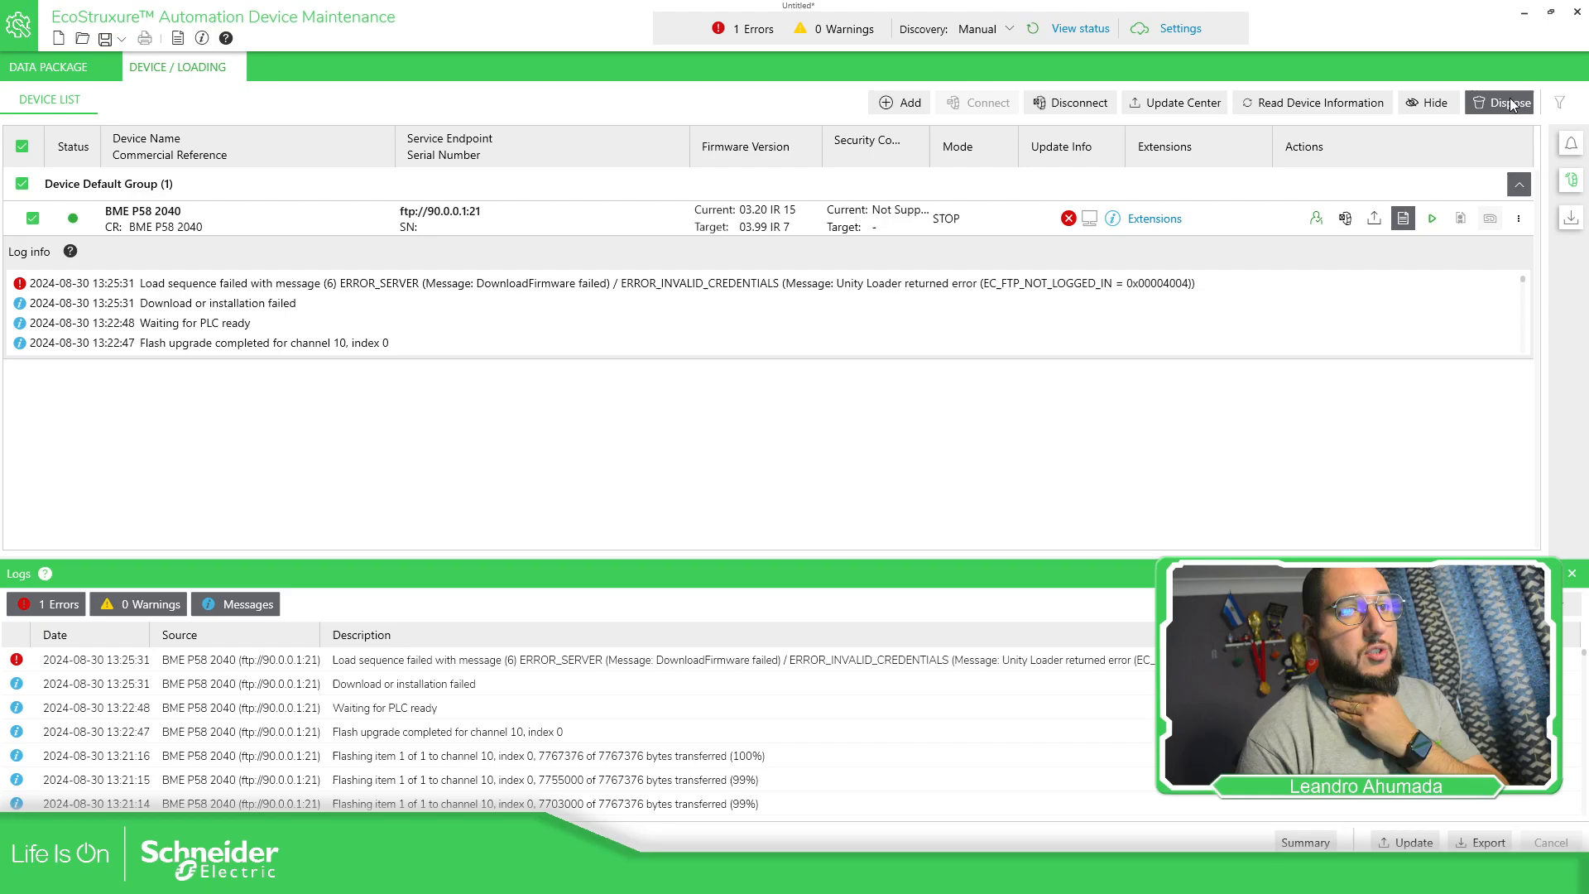
left_click(939, 513)
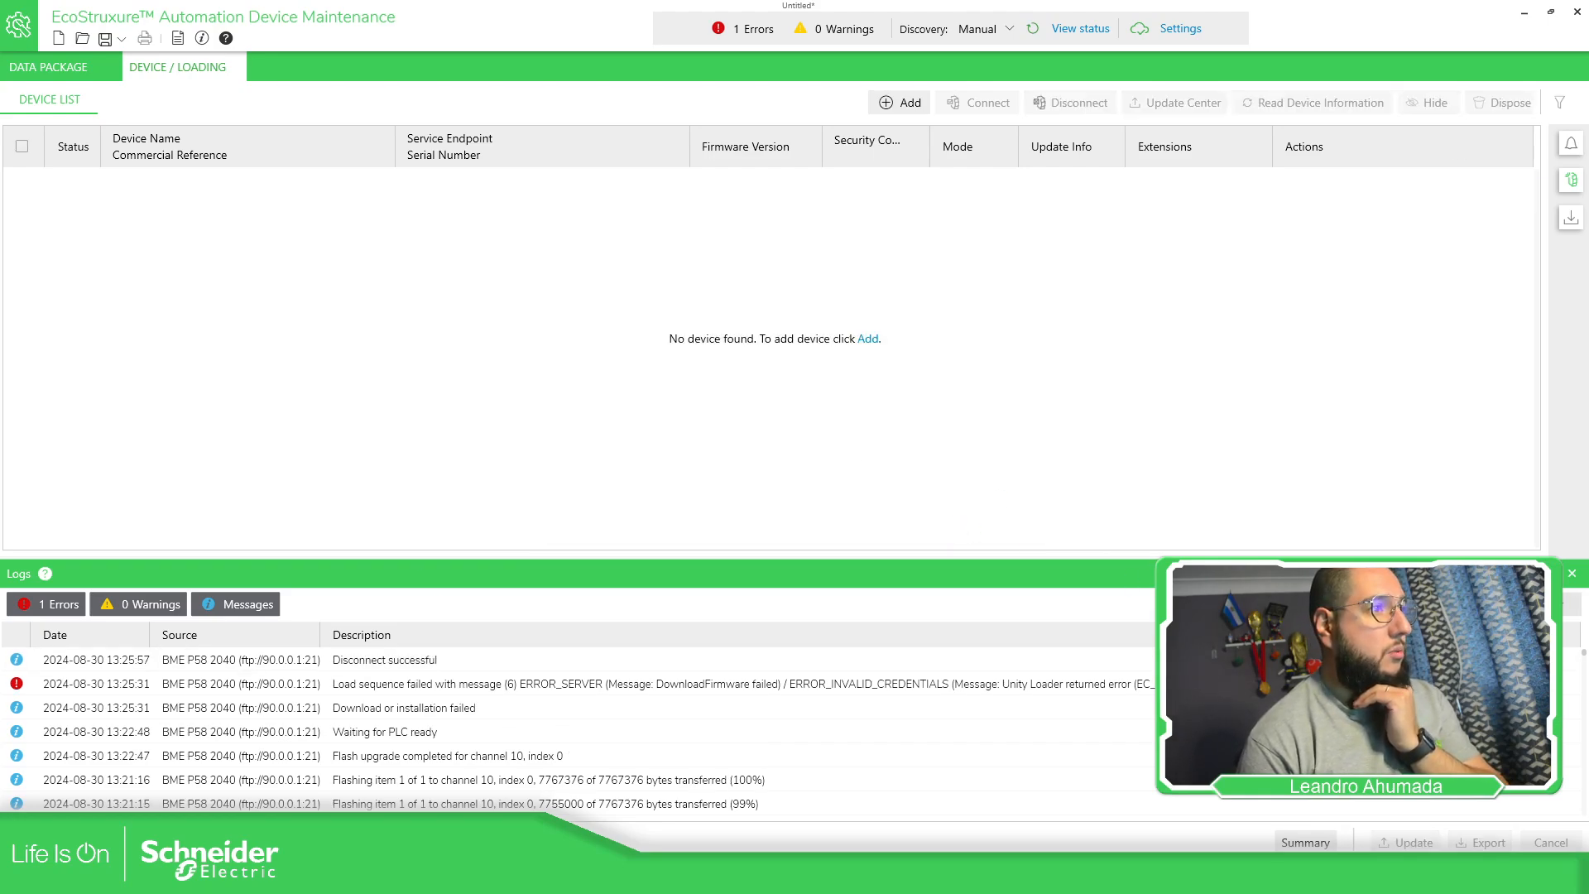
left_click(1568, 605)
left_click(849, 499)
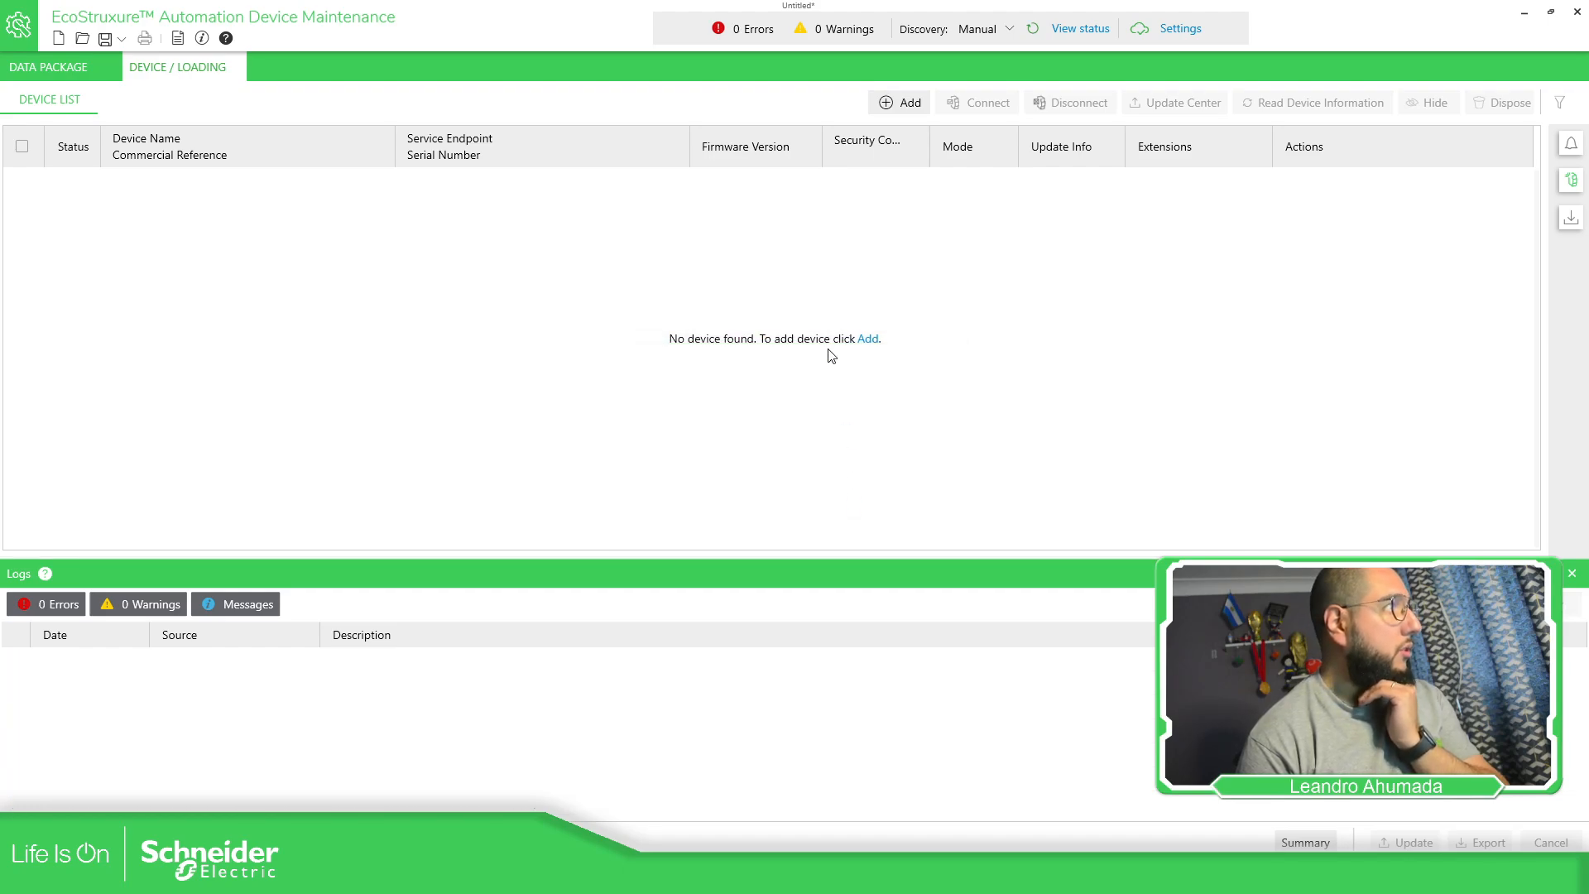
Begin adding a device with the commercial reference BME*** (modernized) over a secure HTTP/HTTPS connection
left_click(898, 104)
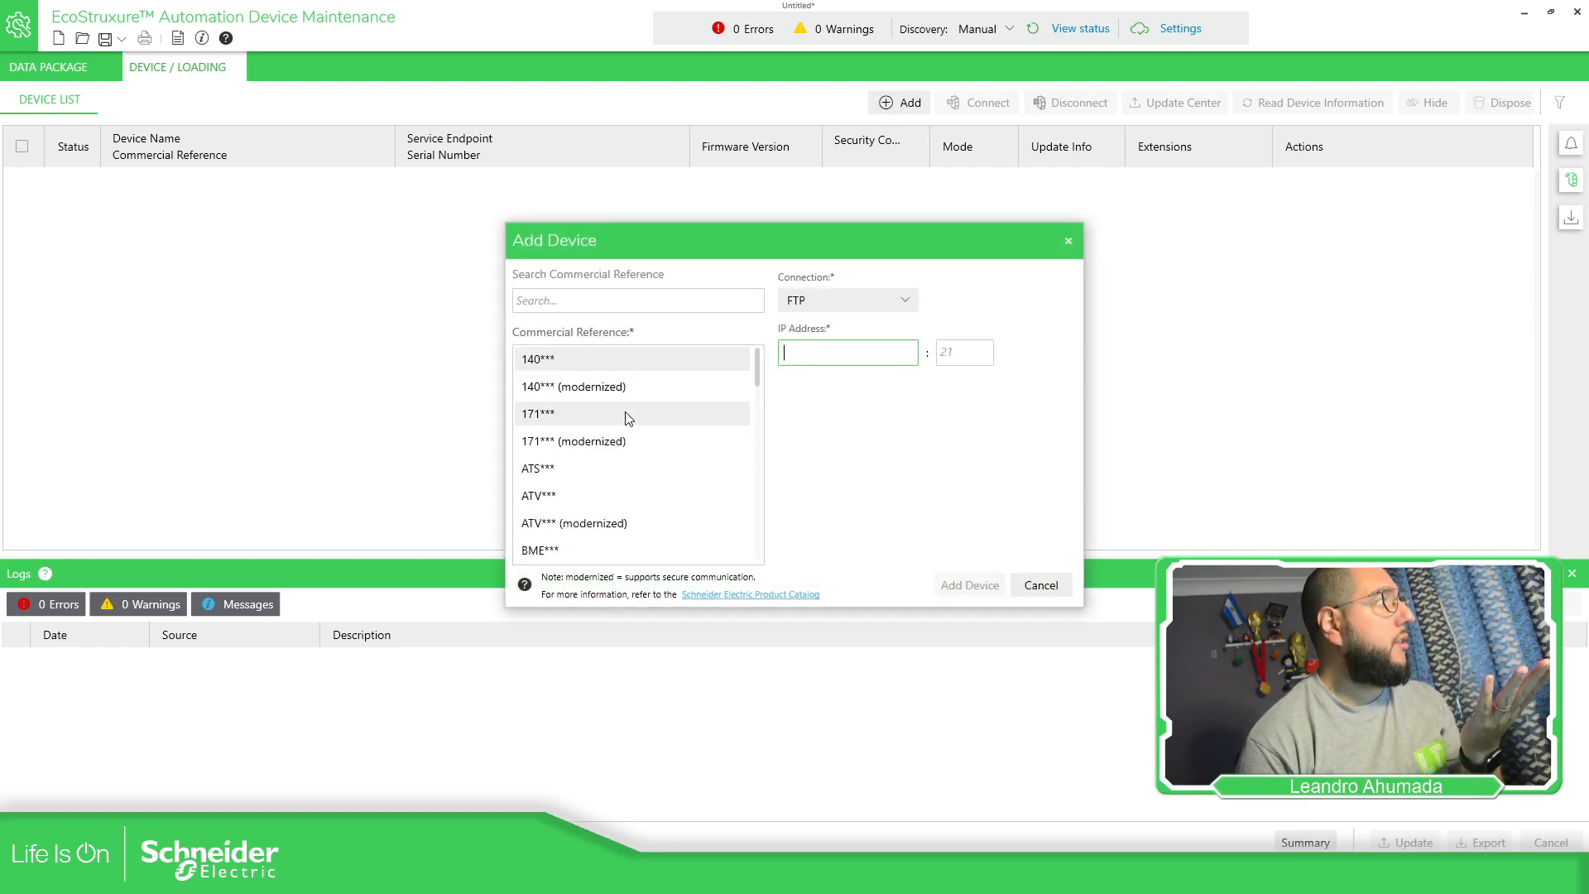
scroll(643, 447, "down", 1)
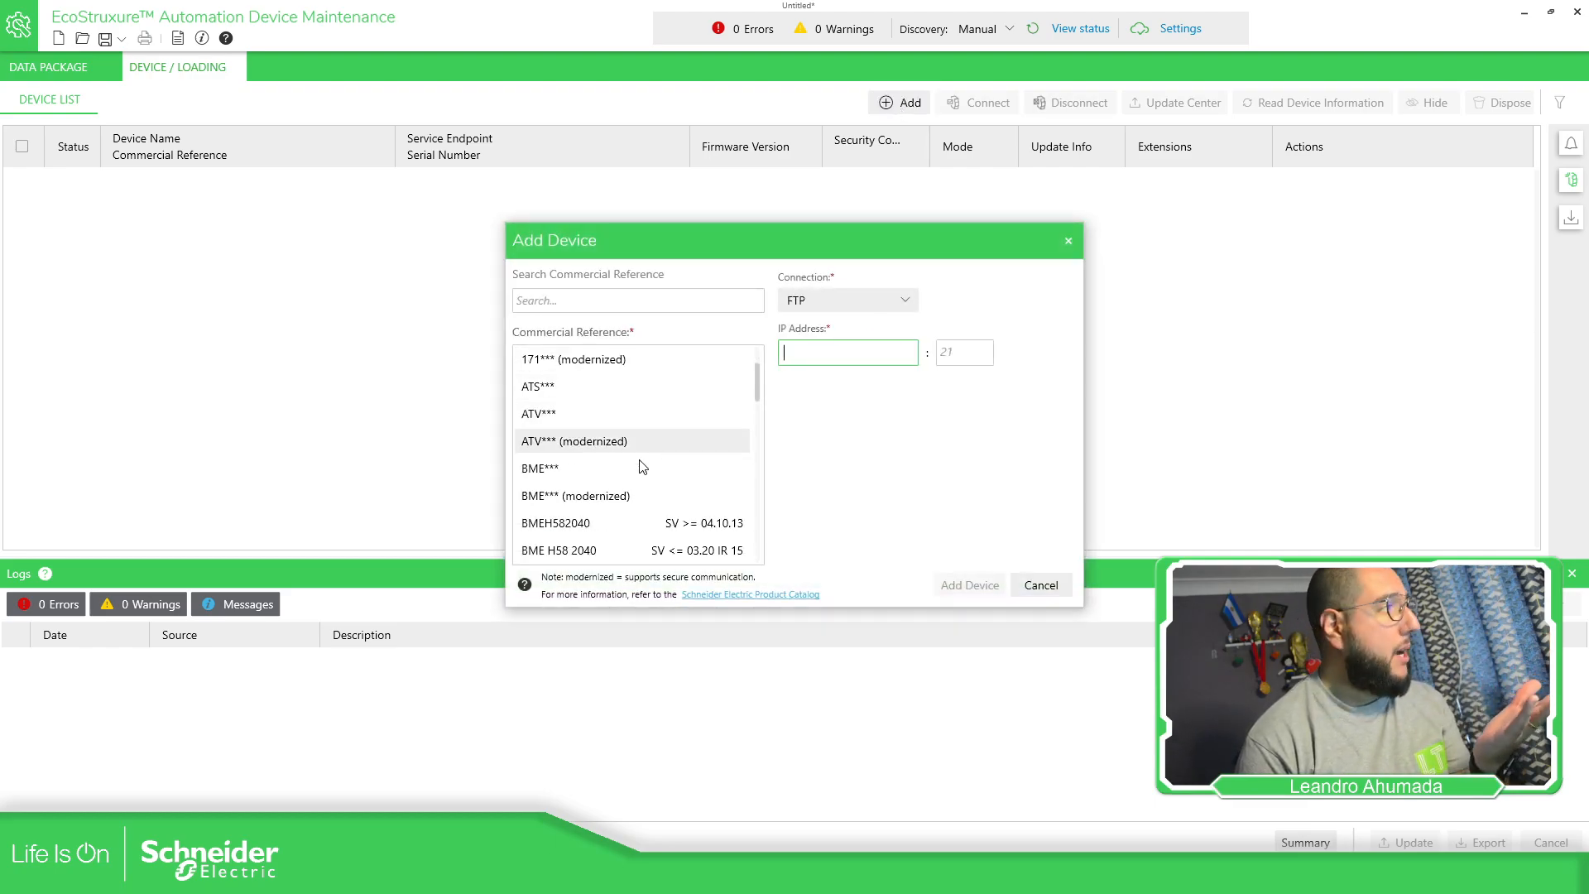
left_click(608, 497)
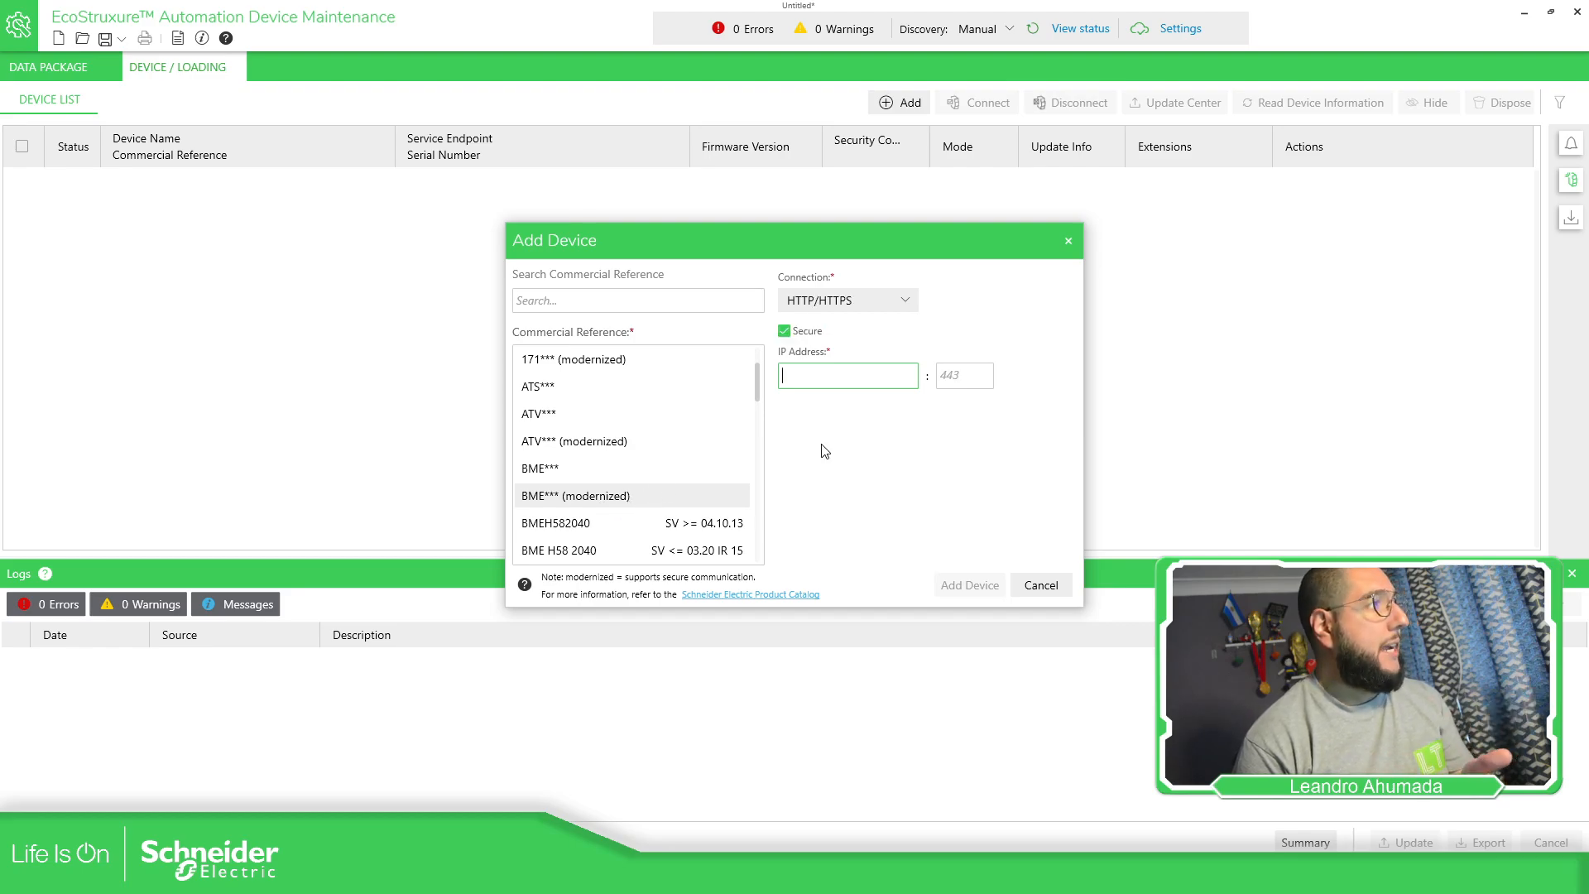
left_click(859, 380)
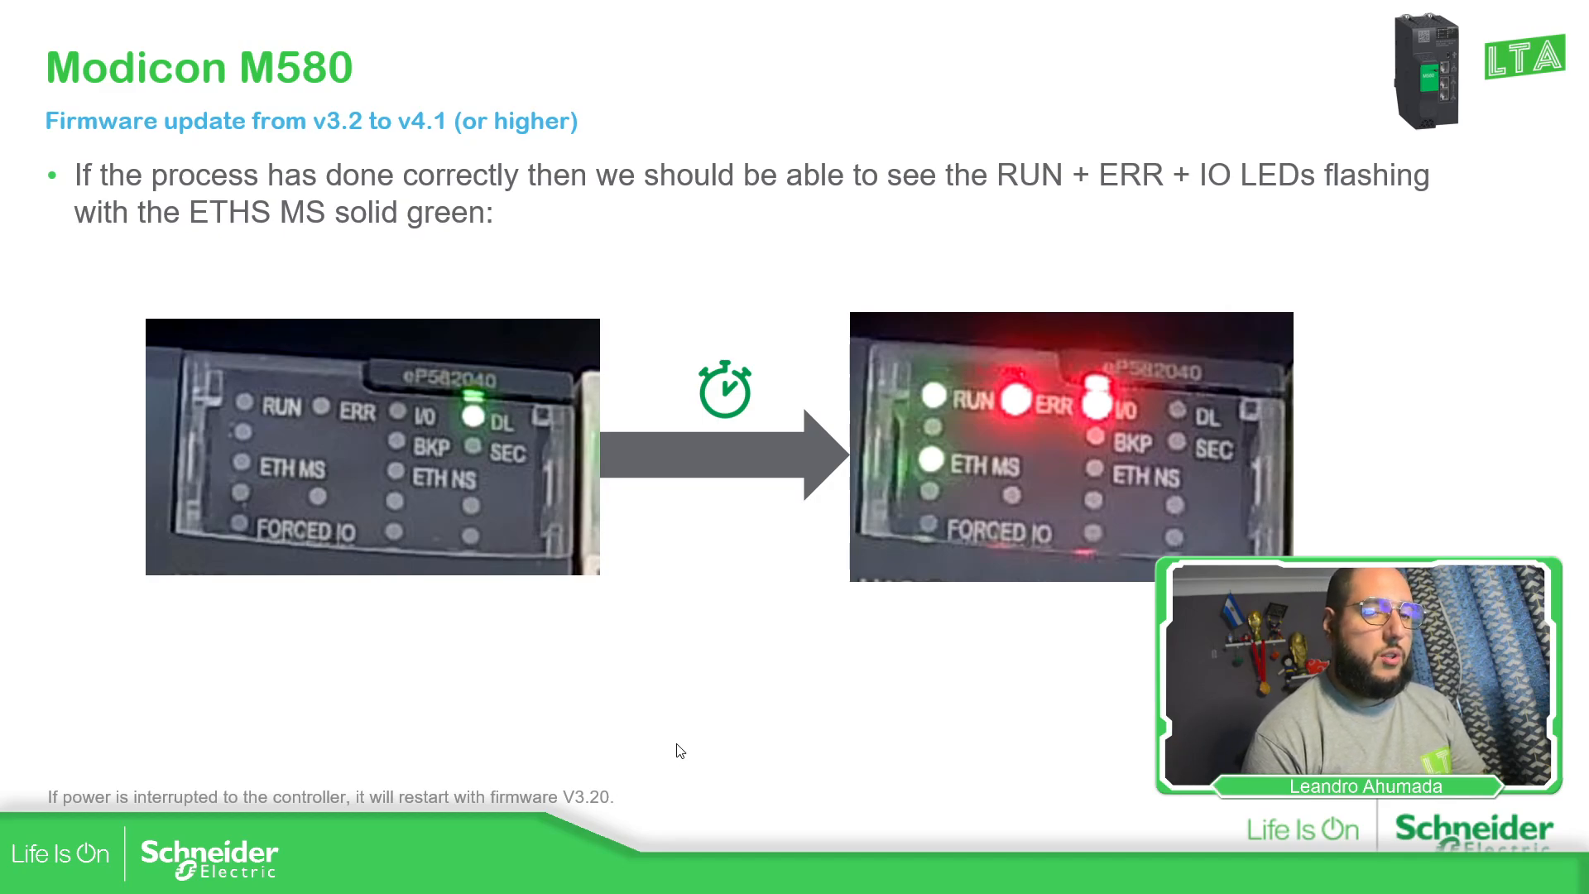
left_click(817, 522)
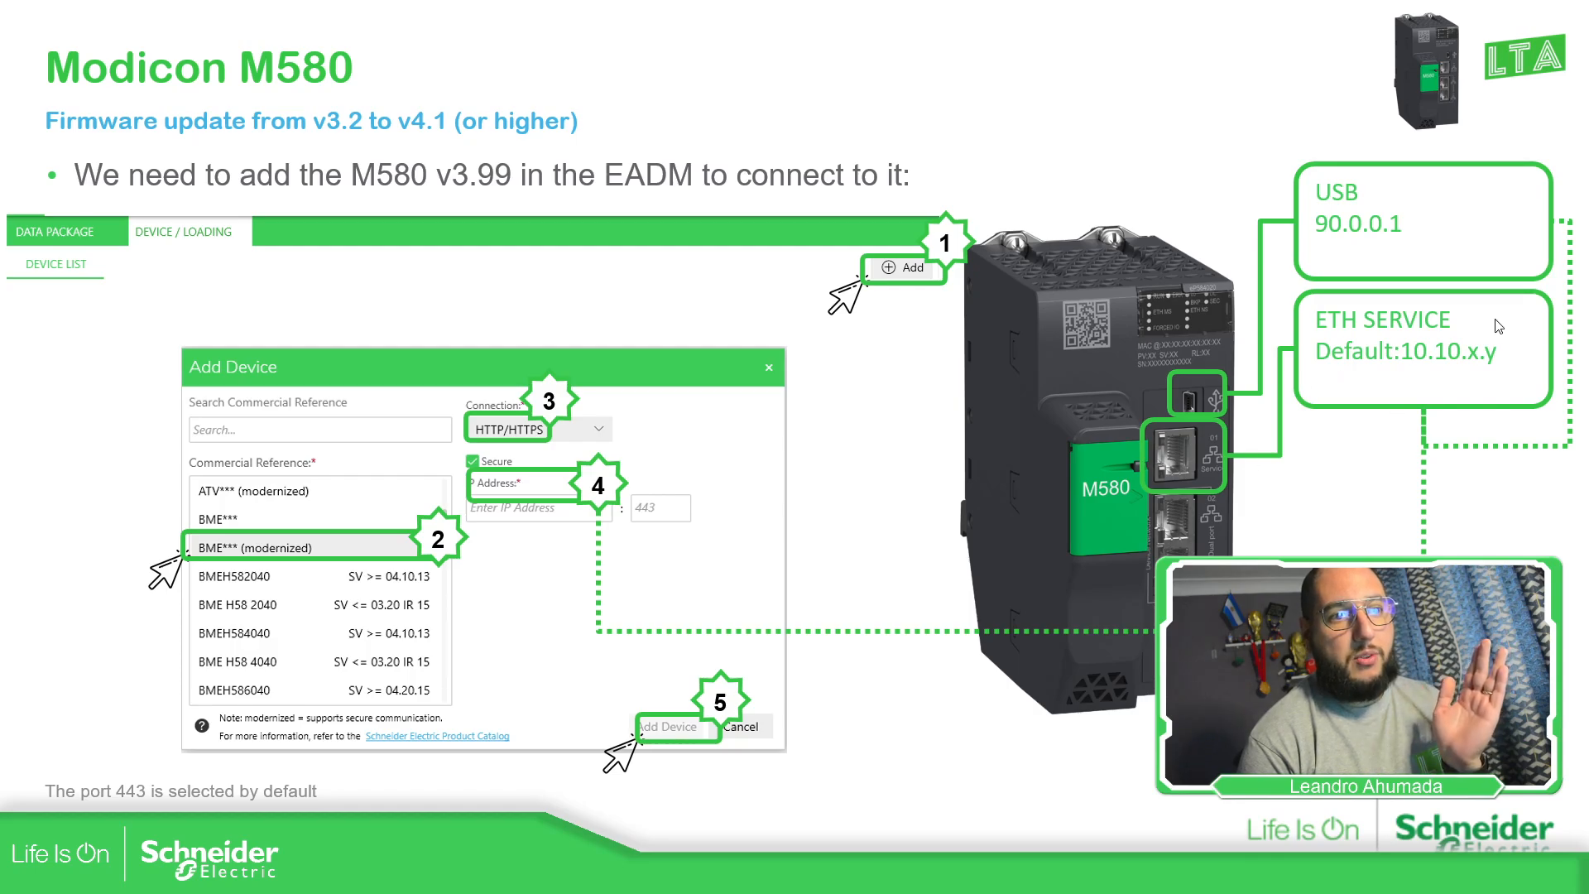
left_click(1104, 379)
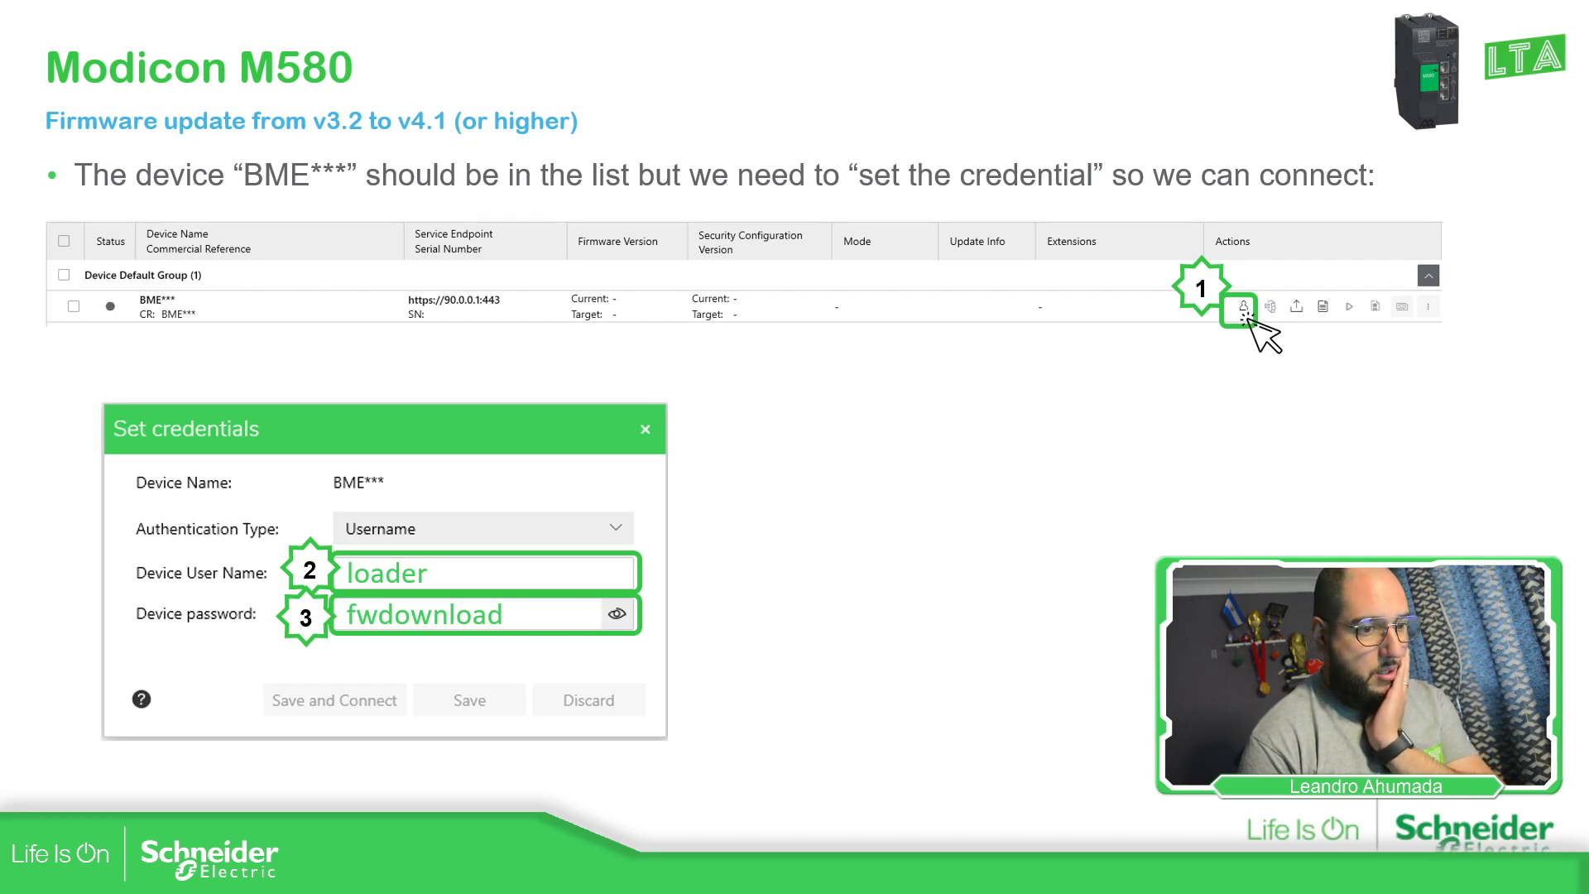
Switch back to EcoStruxure Automation Device Maintenance, set the new device's IP address to 90.0.0.1 and add it to the list
key("alt+Tab")
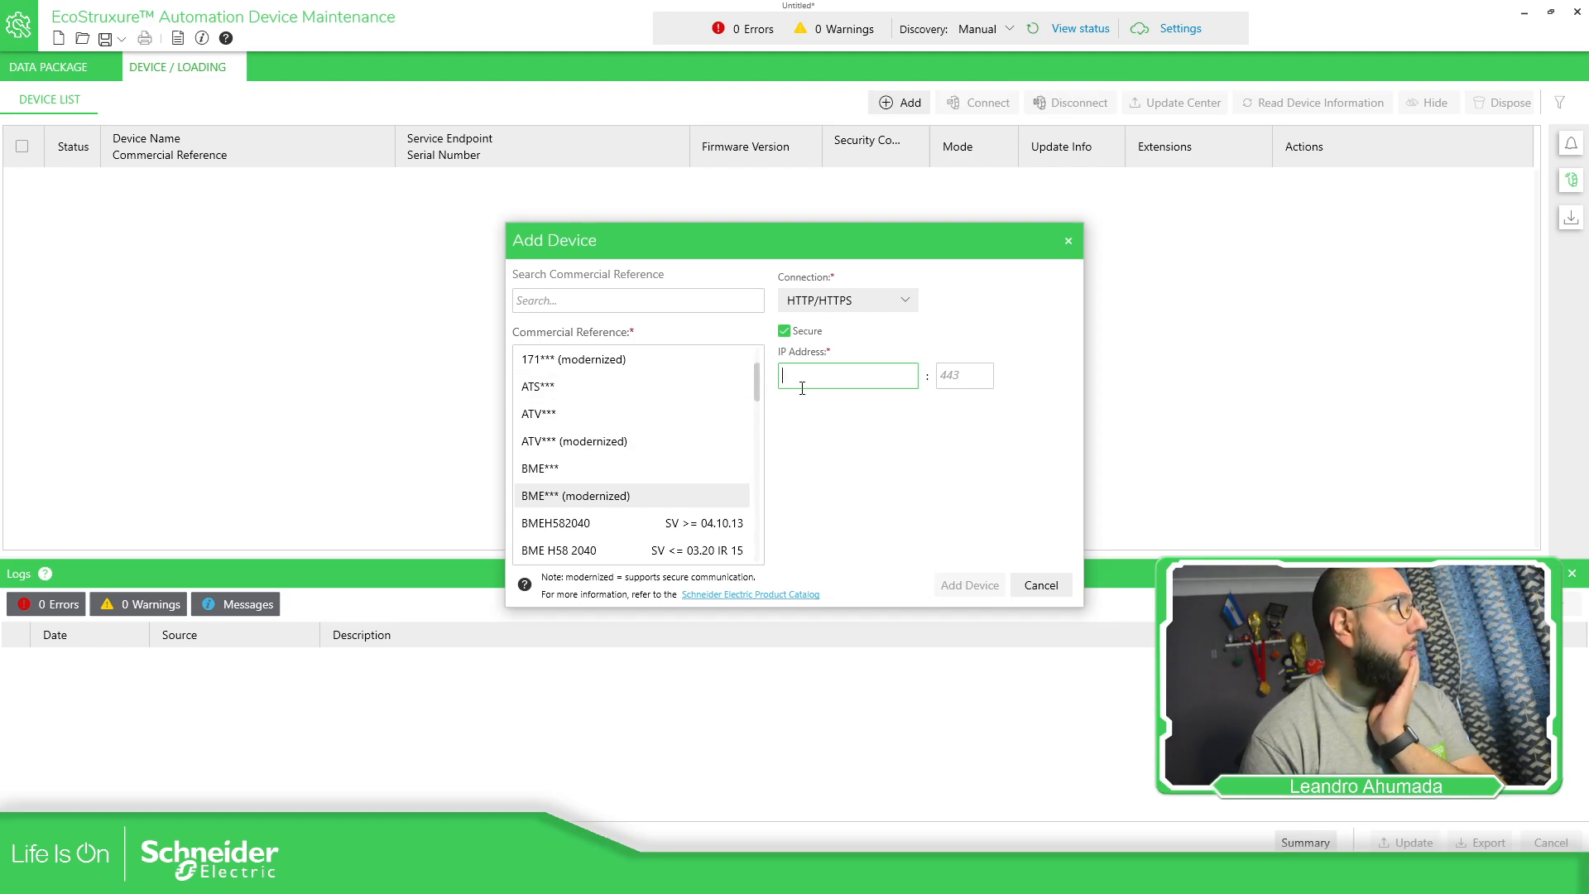
left_click(811, 378)
type("90.0.0.1")
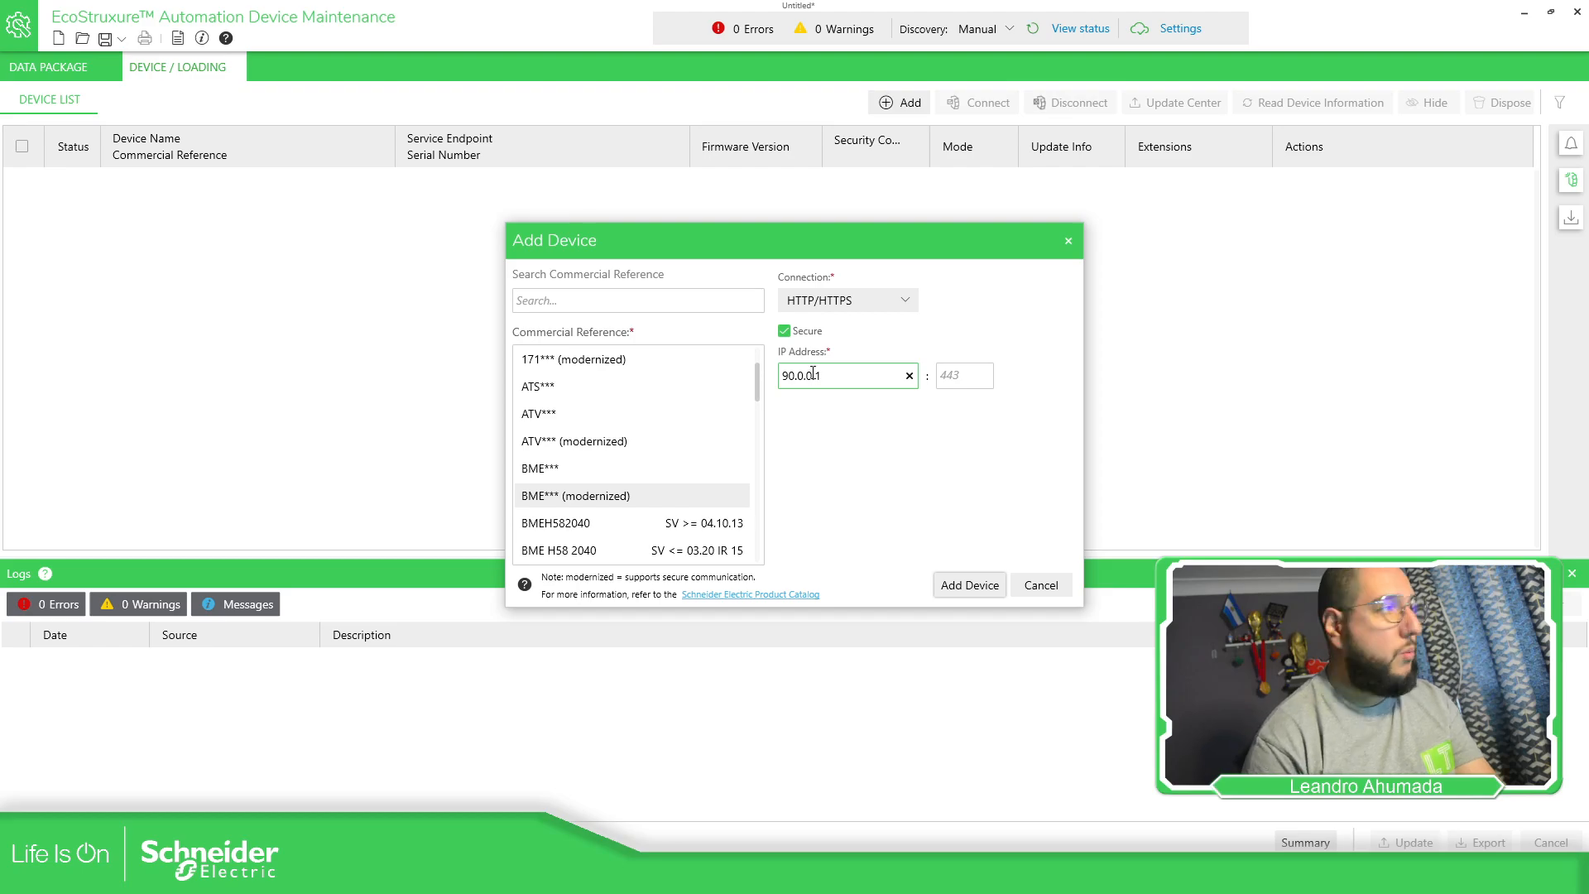
left_click(959, 585)
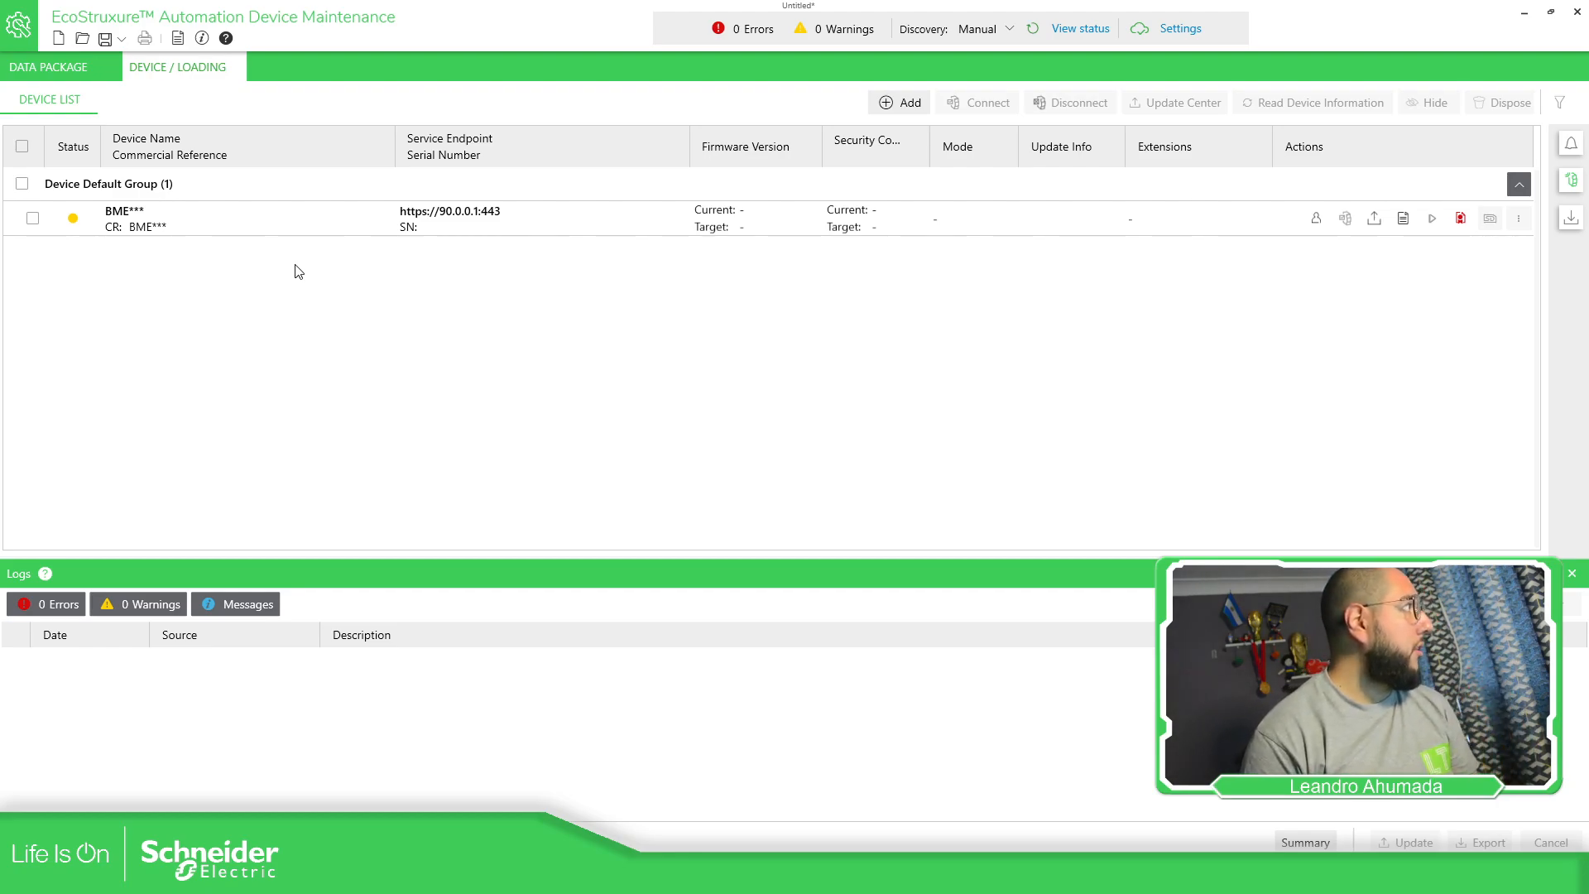
Check the BME*** device's status and trust its certificate
mouse_move(75, 220)
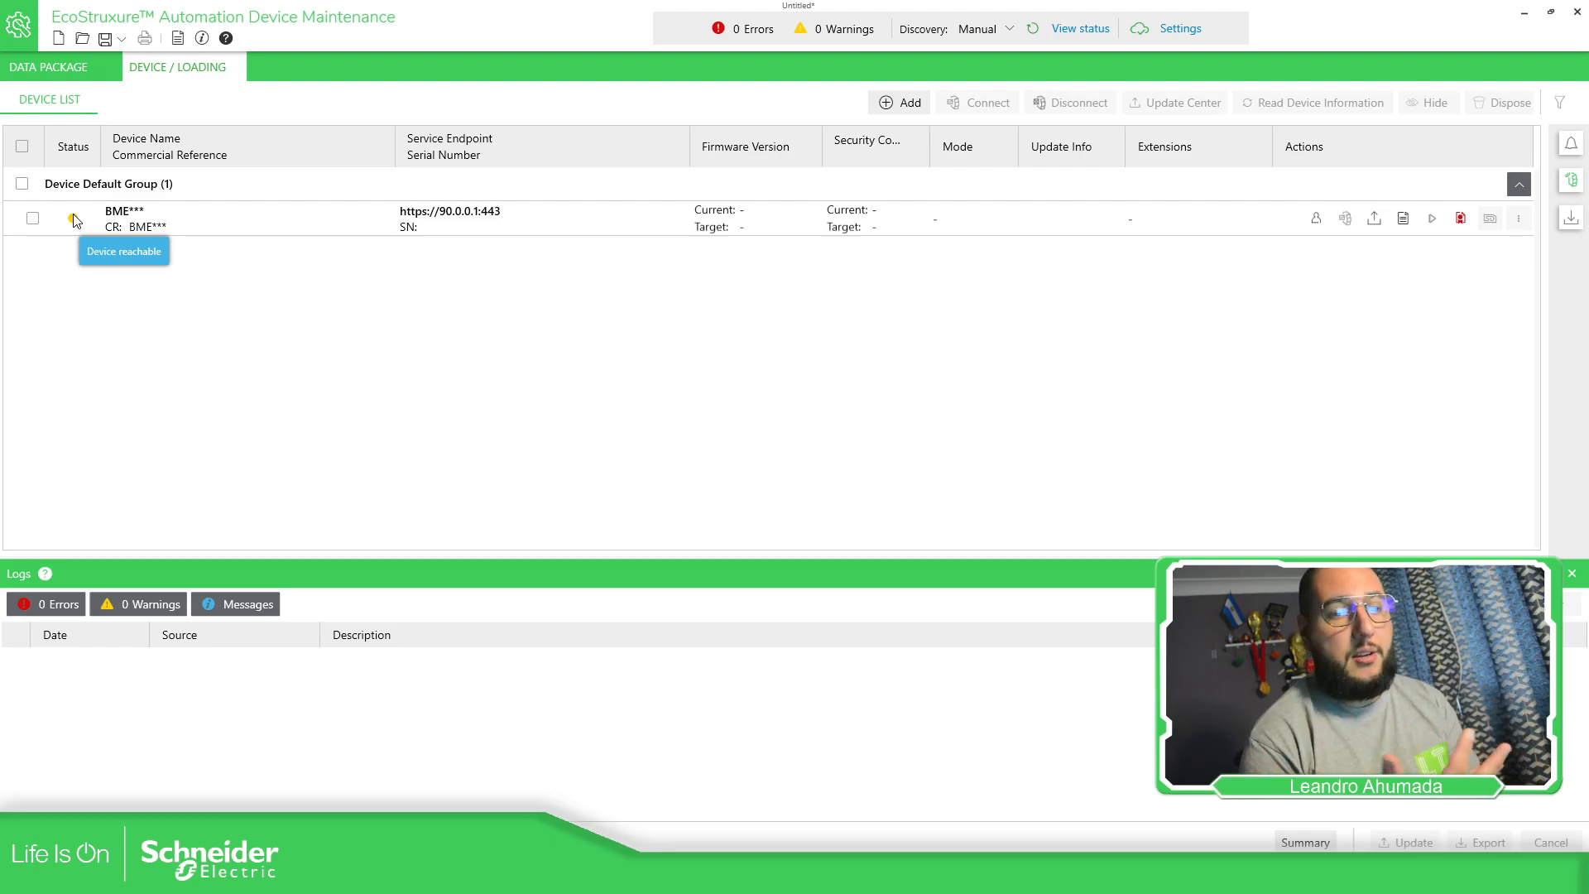
left_click(1461, 220)
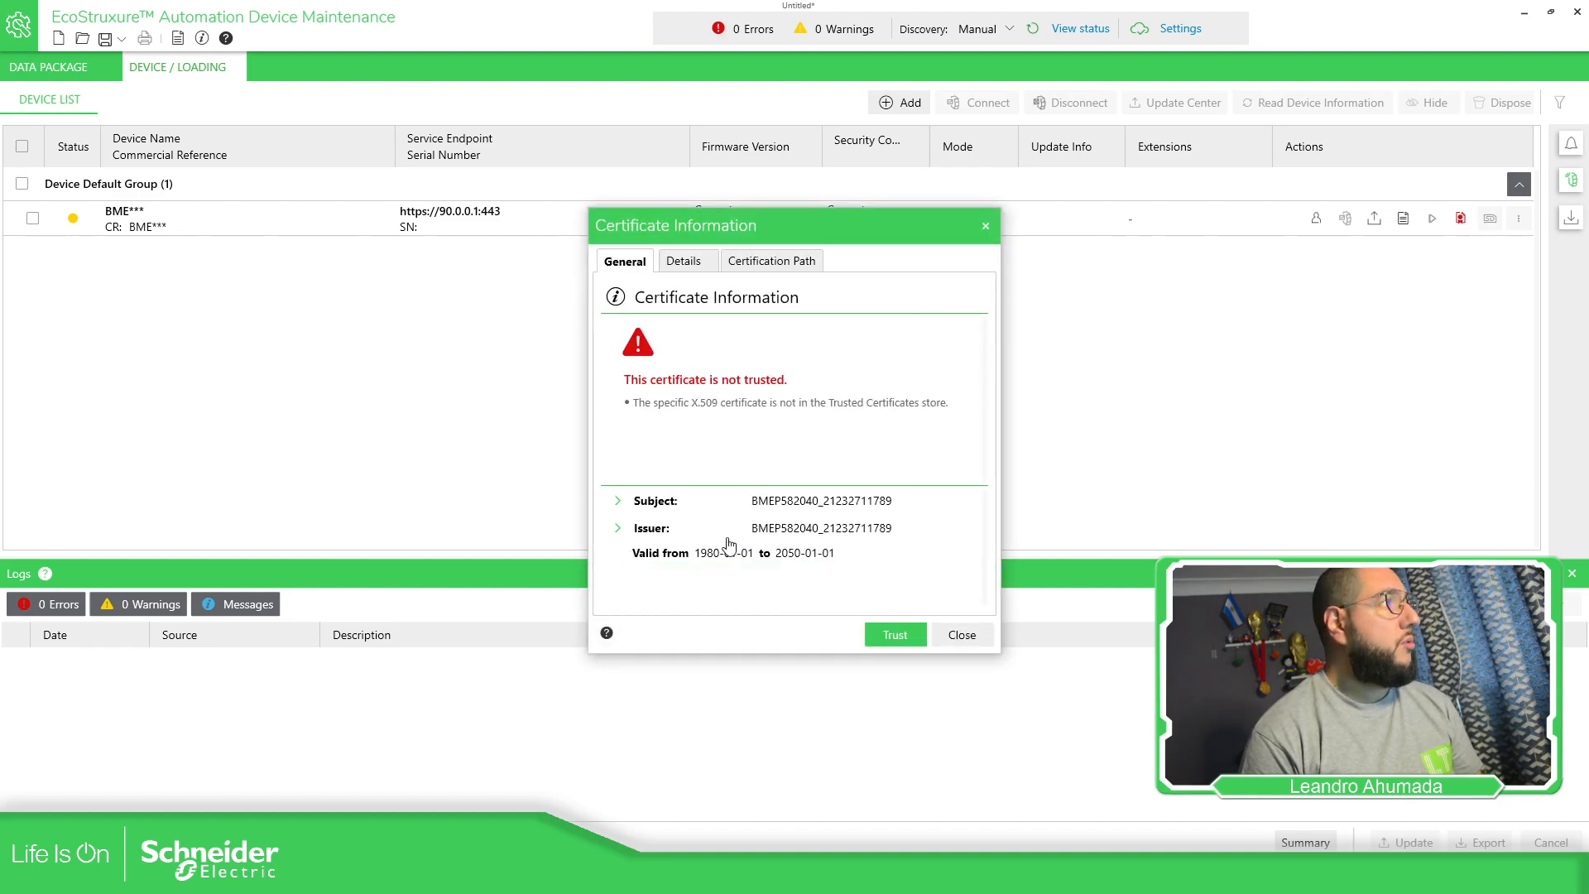
left_click(890, 636)
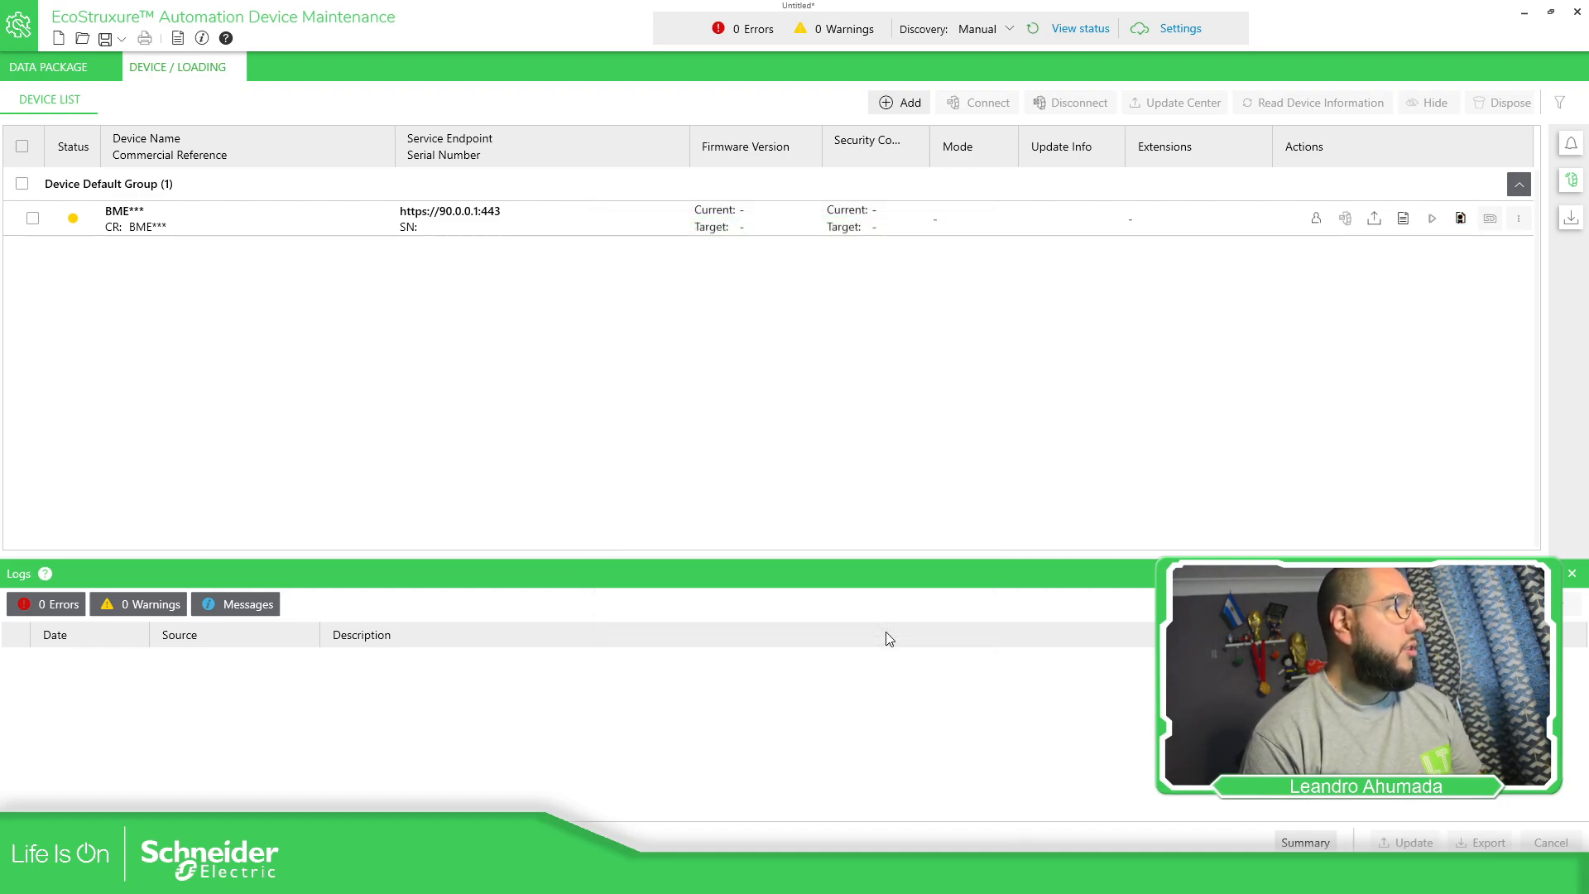
Set the BME*** device's credentials with user name loader and the device password, reveal the password to check it, then save and connect
left_click(1315, 219)
left_click_drag(879, 310, 720, 271)
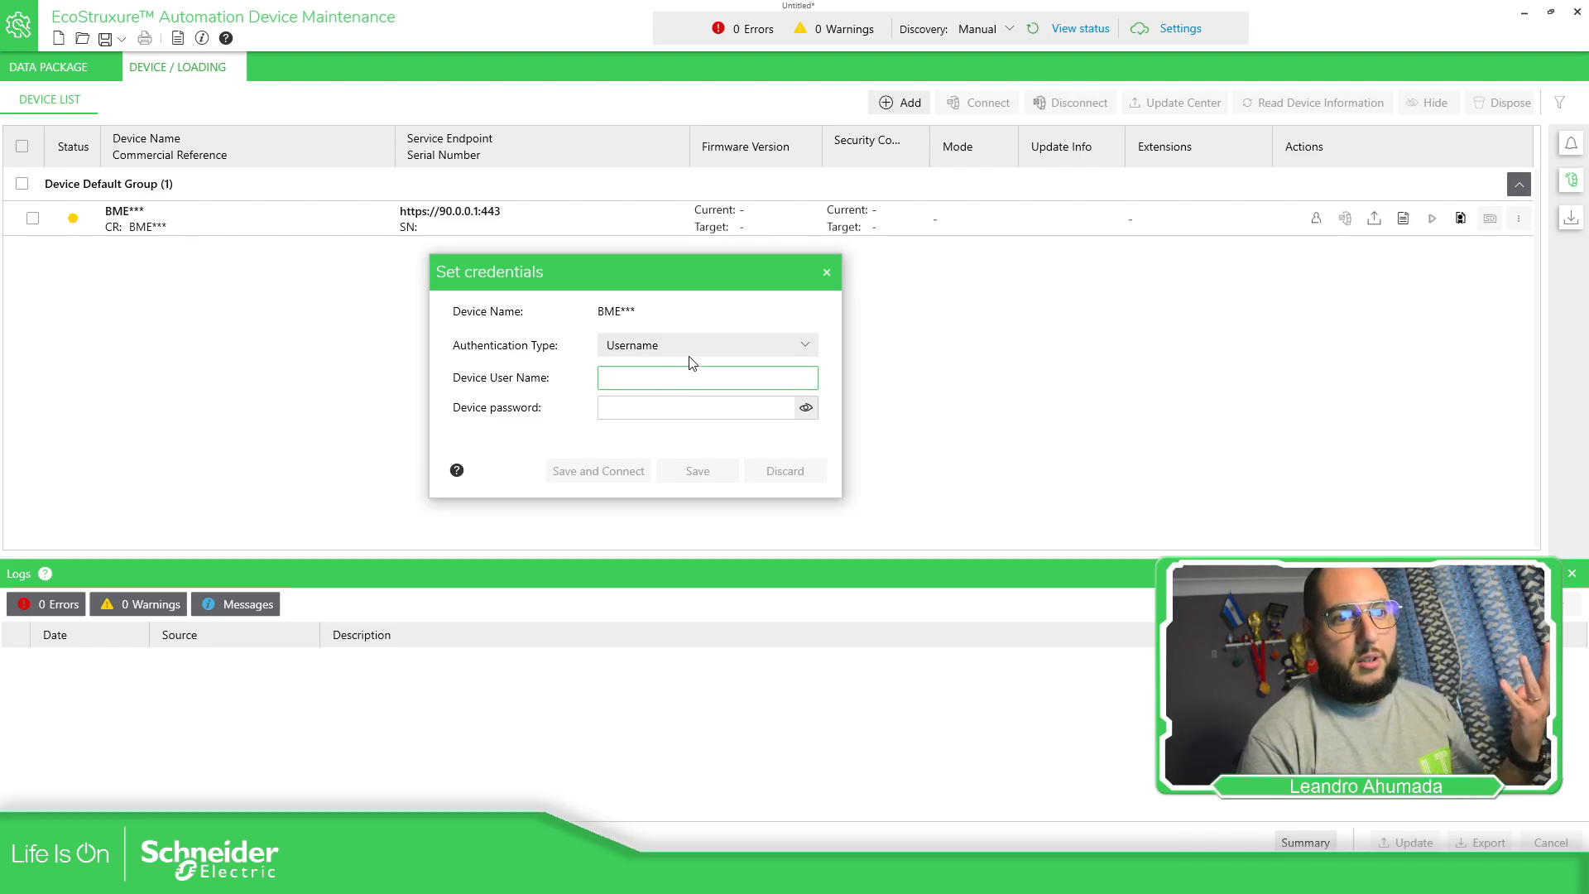
left_click(712, 383)
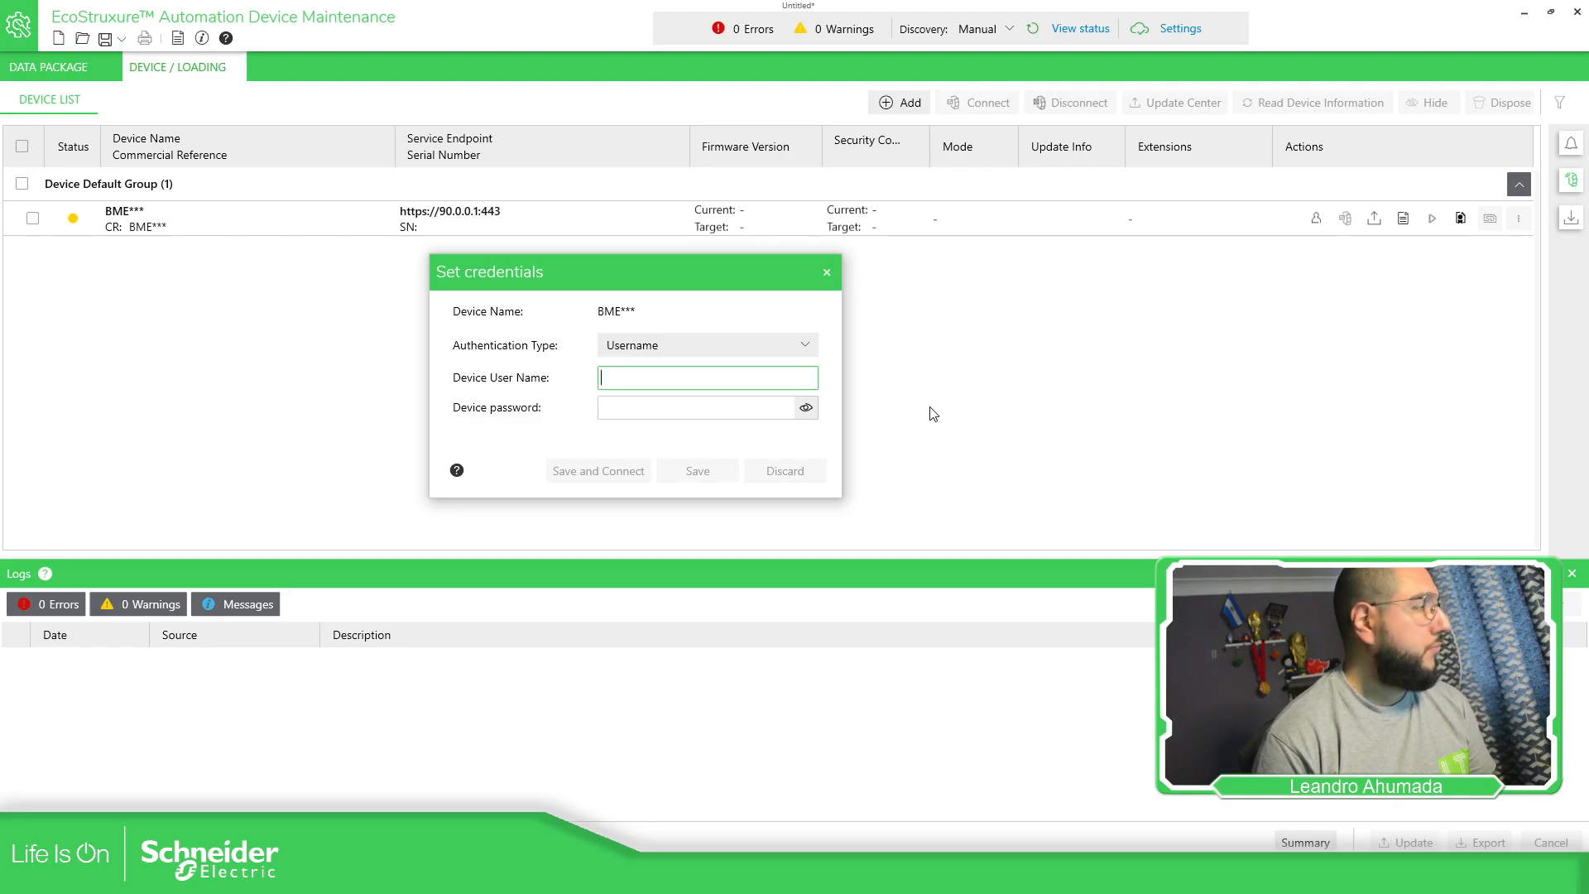
key("Tab")
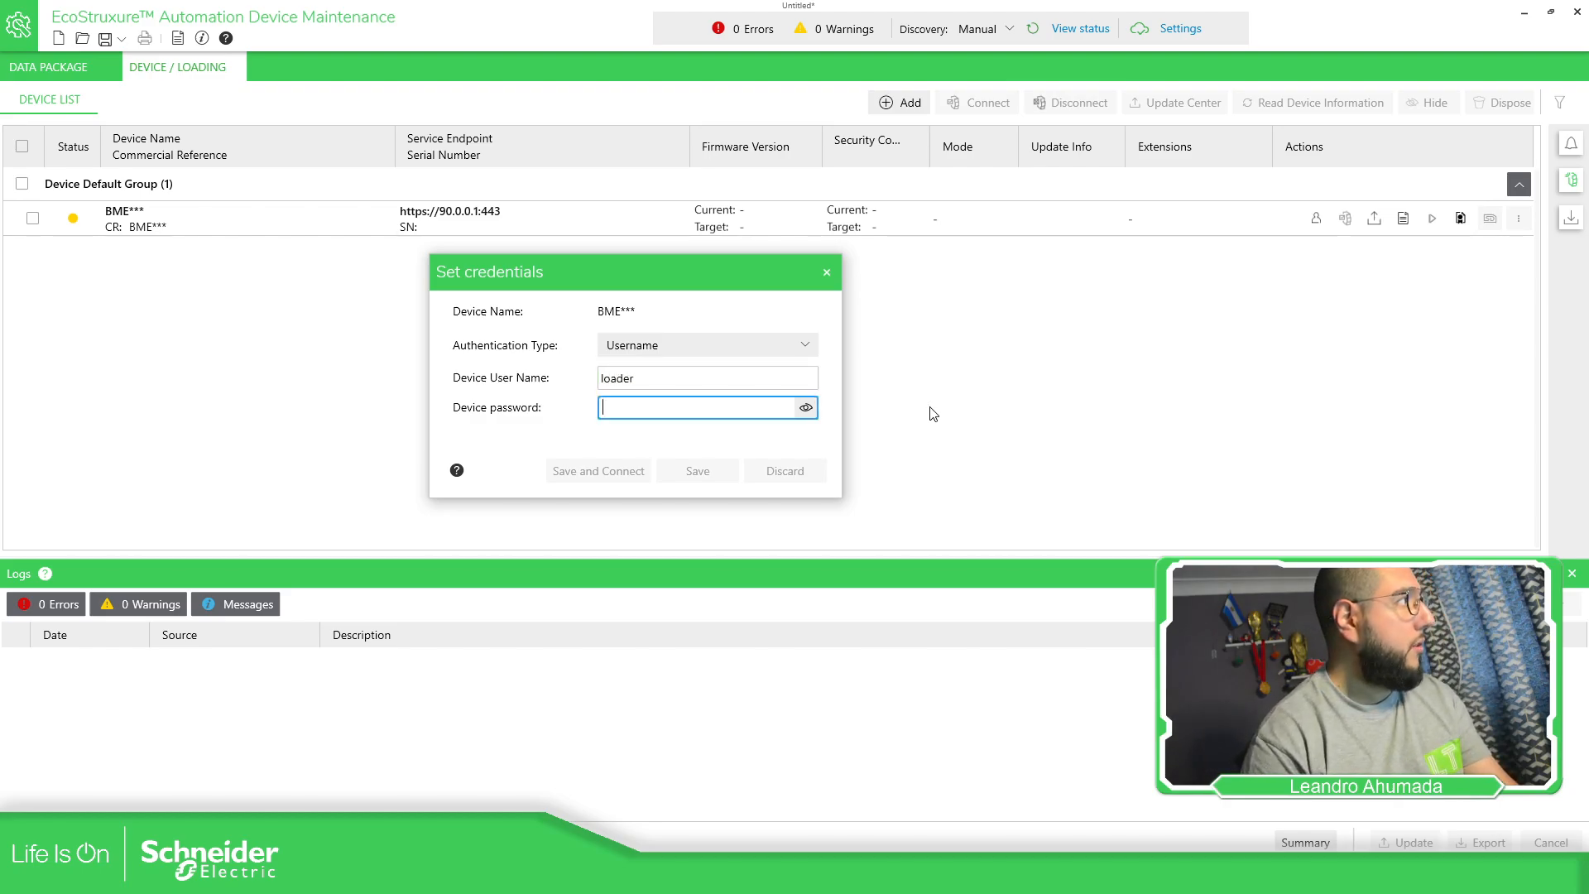
type("•")
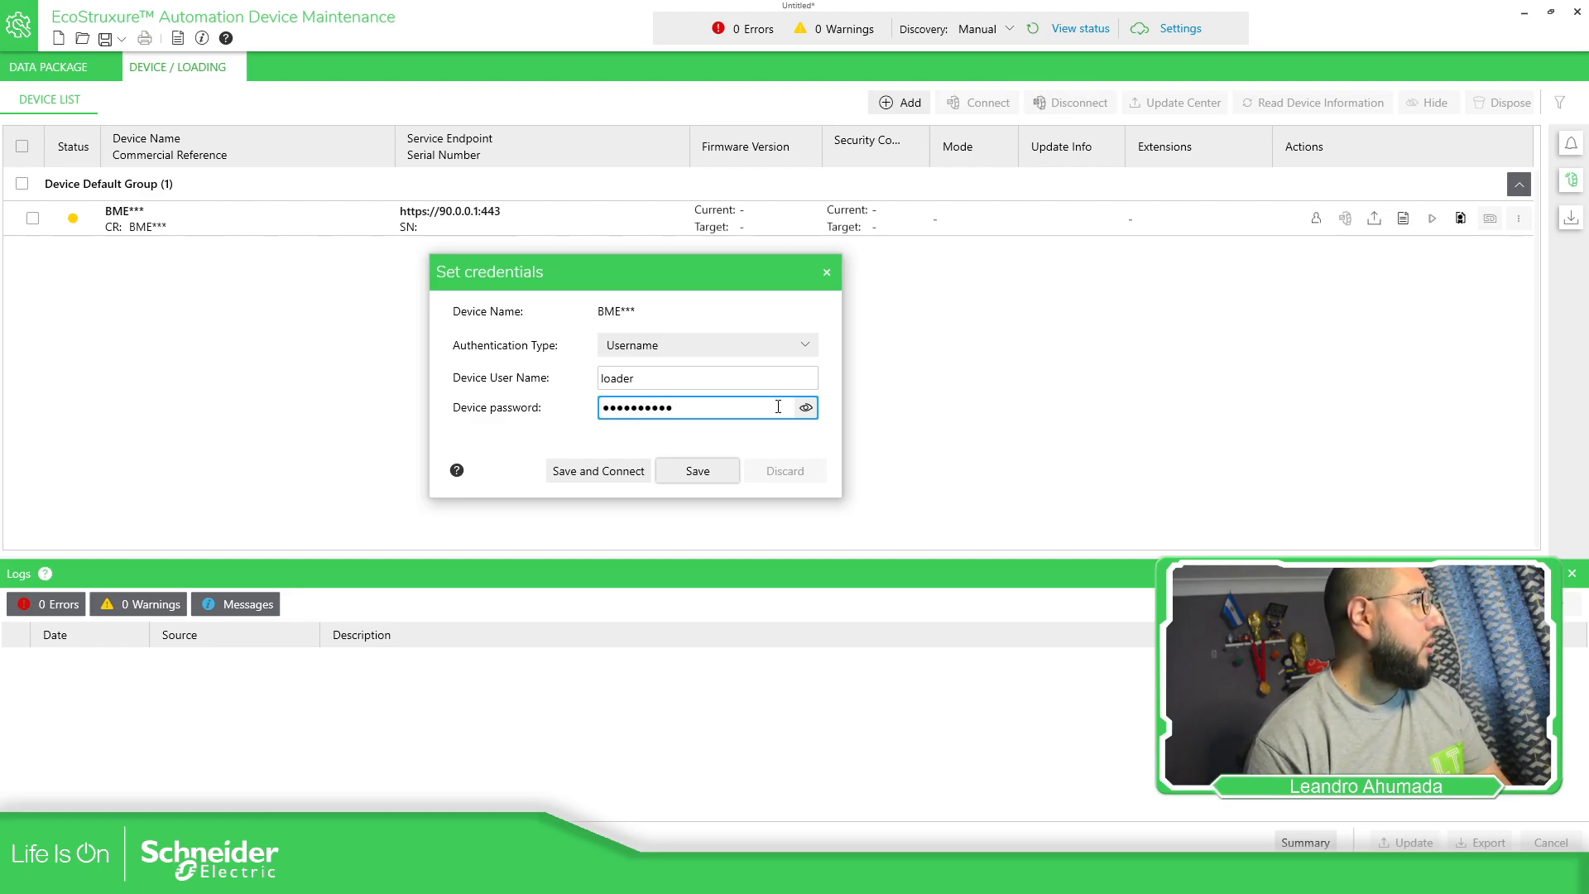
left_click(806, 407)
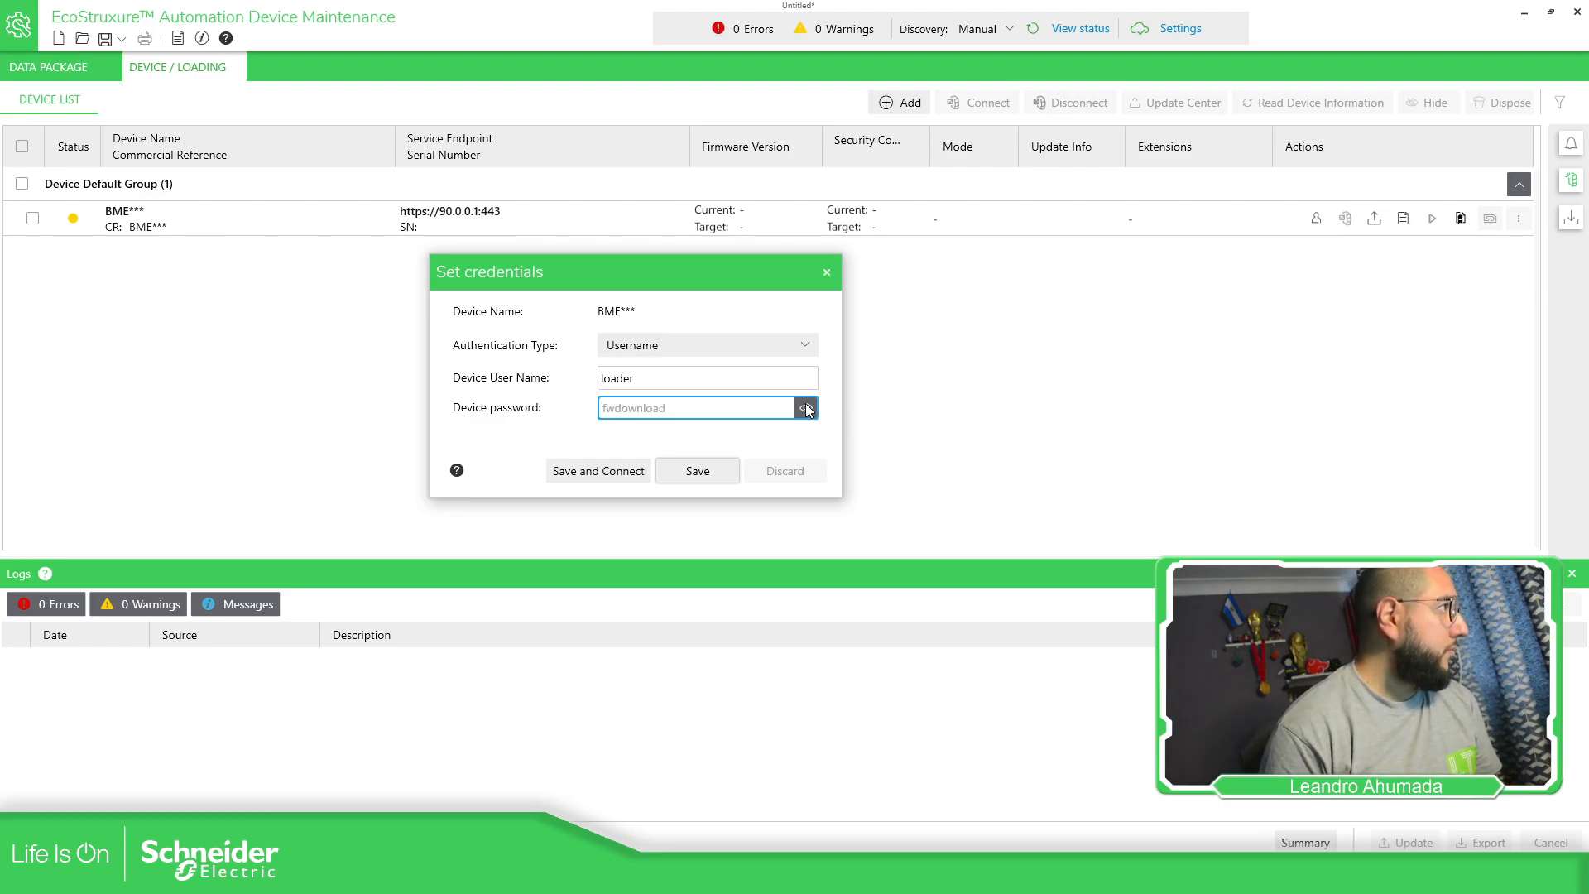
left_click(587, 471)
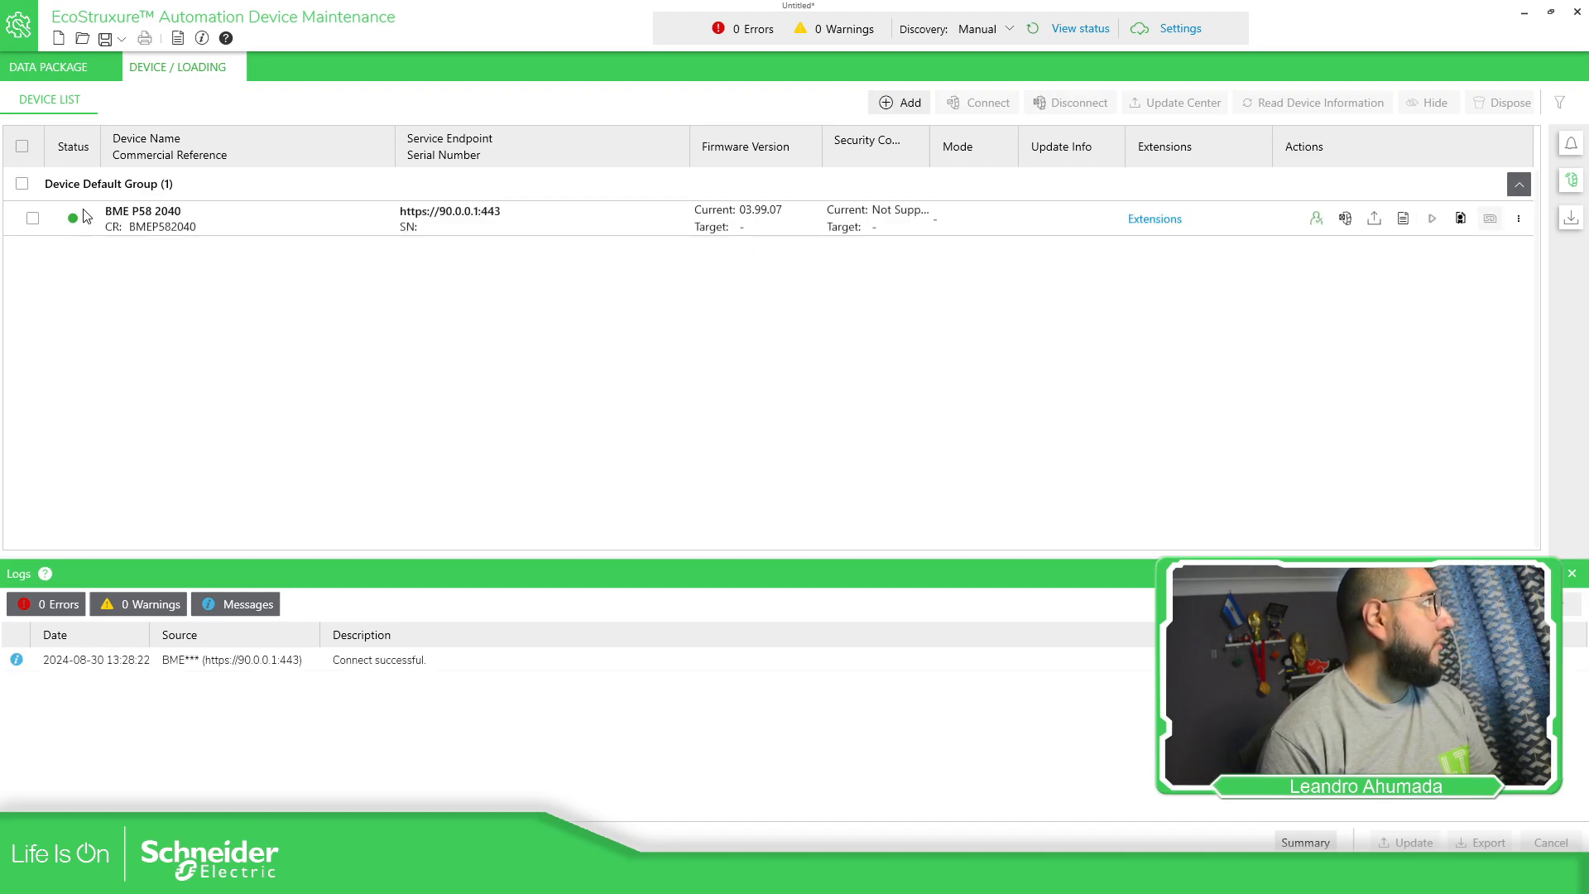
Select firmware version 04.10.13 as the update target for the BME P58 2040 and save the selection
left_click(1376, 221)
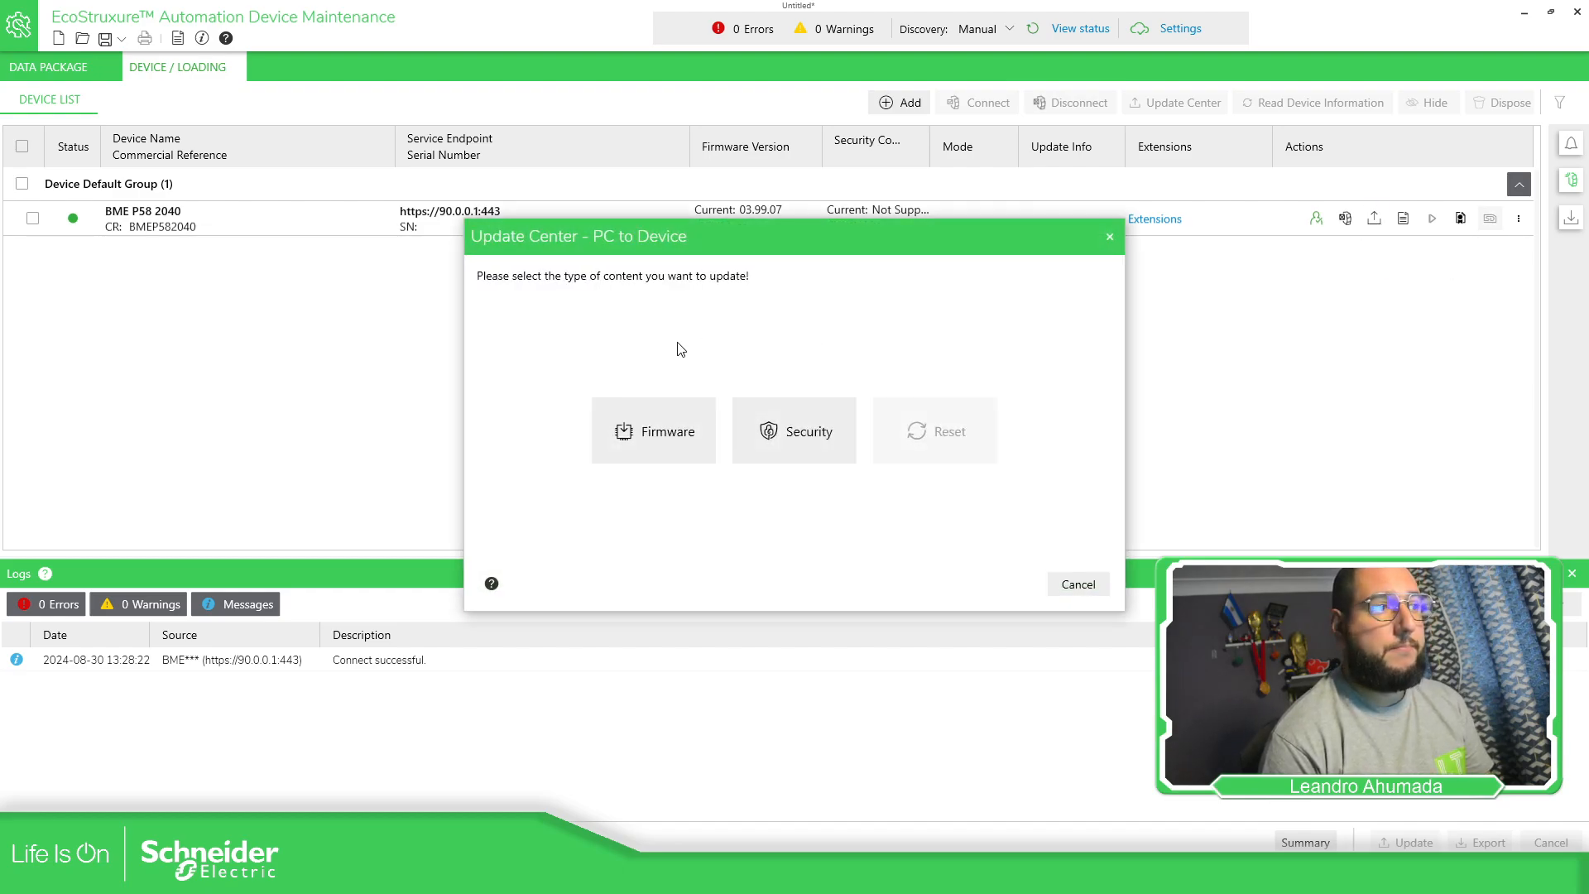
left_click(644, 438)
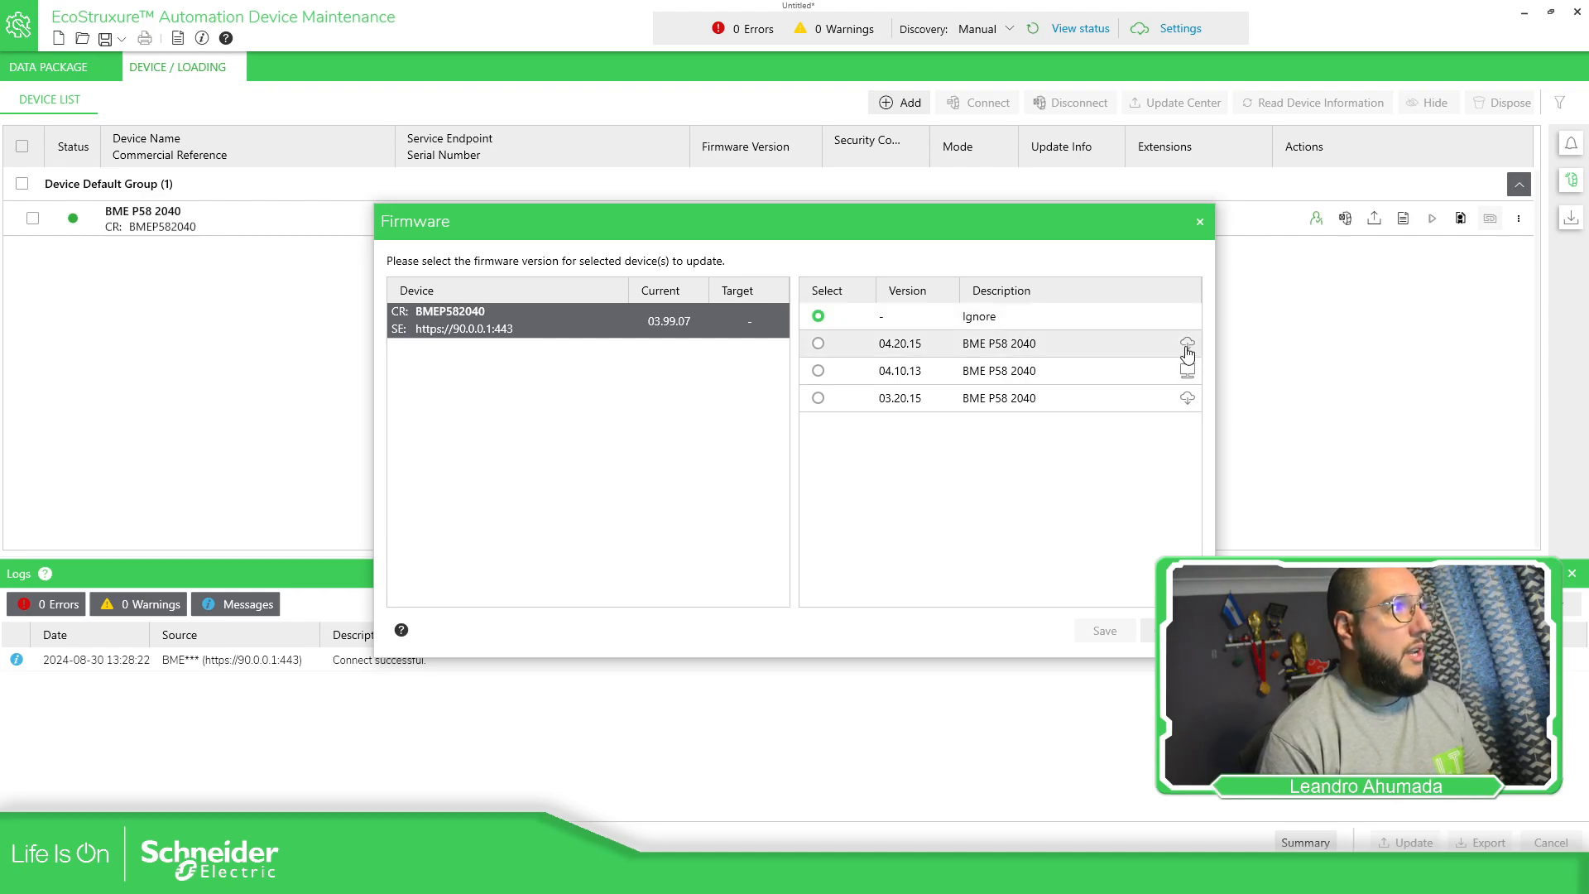
mouse_move(1189, 352)
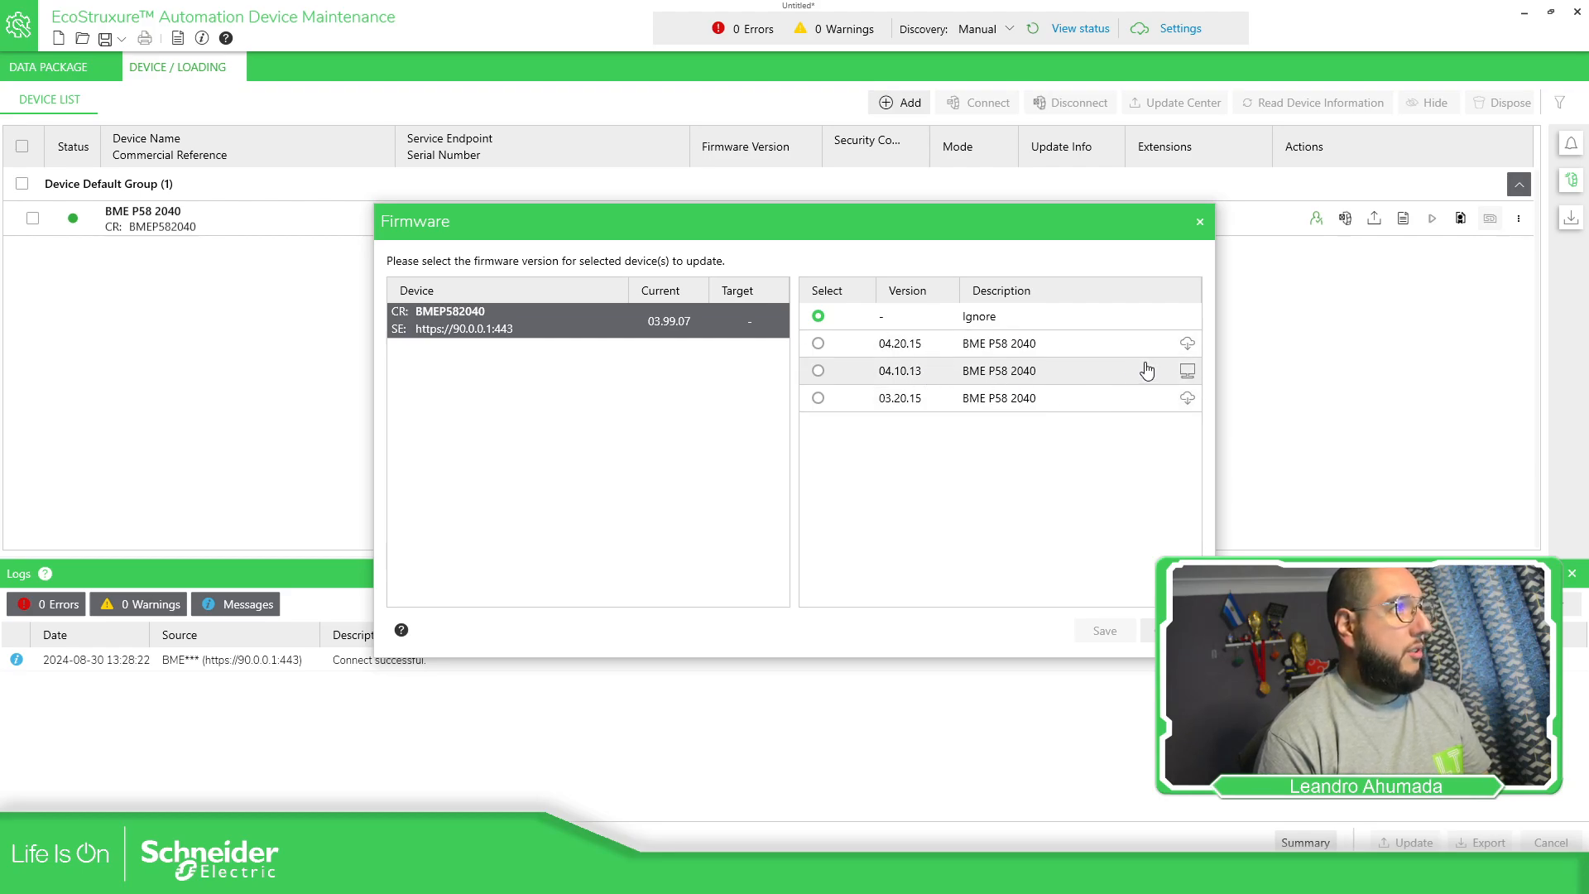
left_click(817, 371)
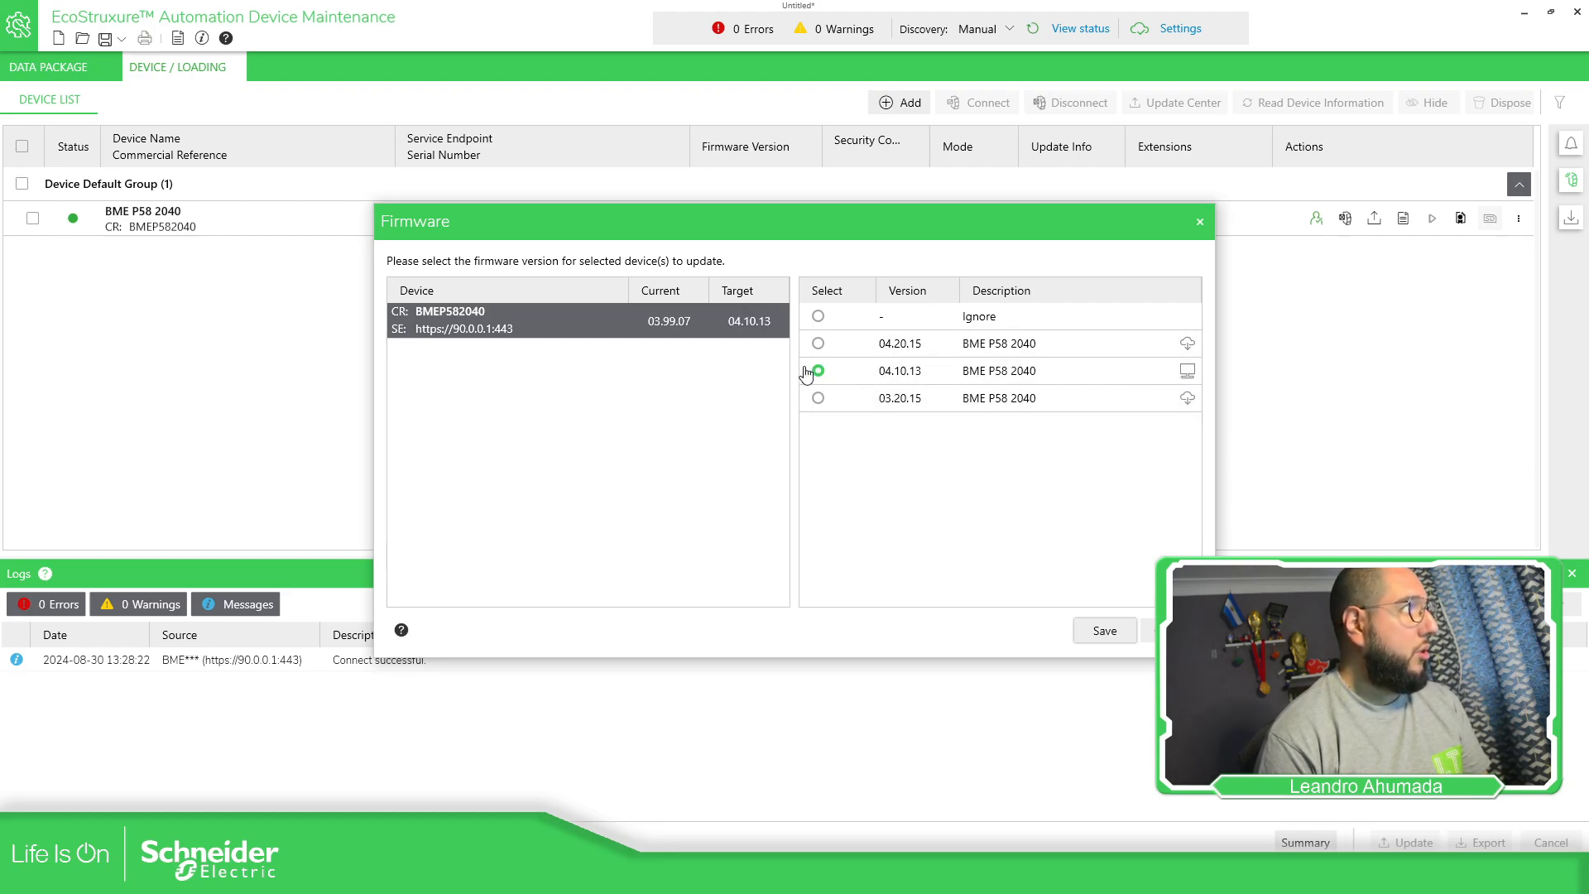
left_click(1105, 633)
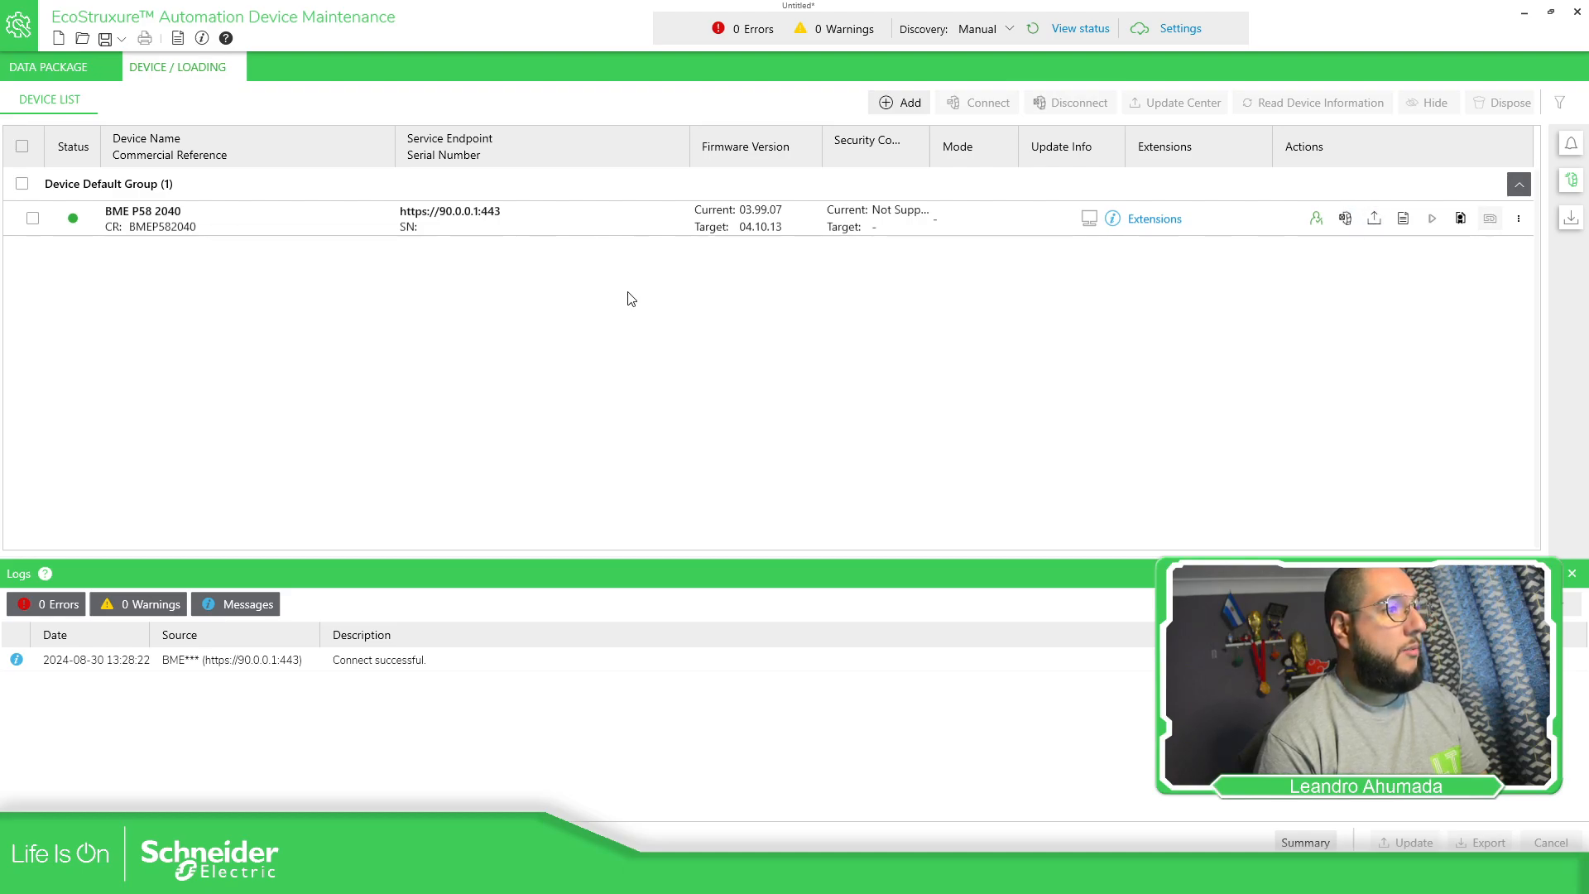
Start an update of the BME P58 2040 with the Firmware category and advance through prerequisites and review to the confirmation stage
left_click(33, 218)
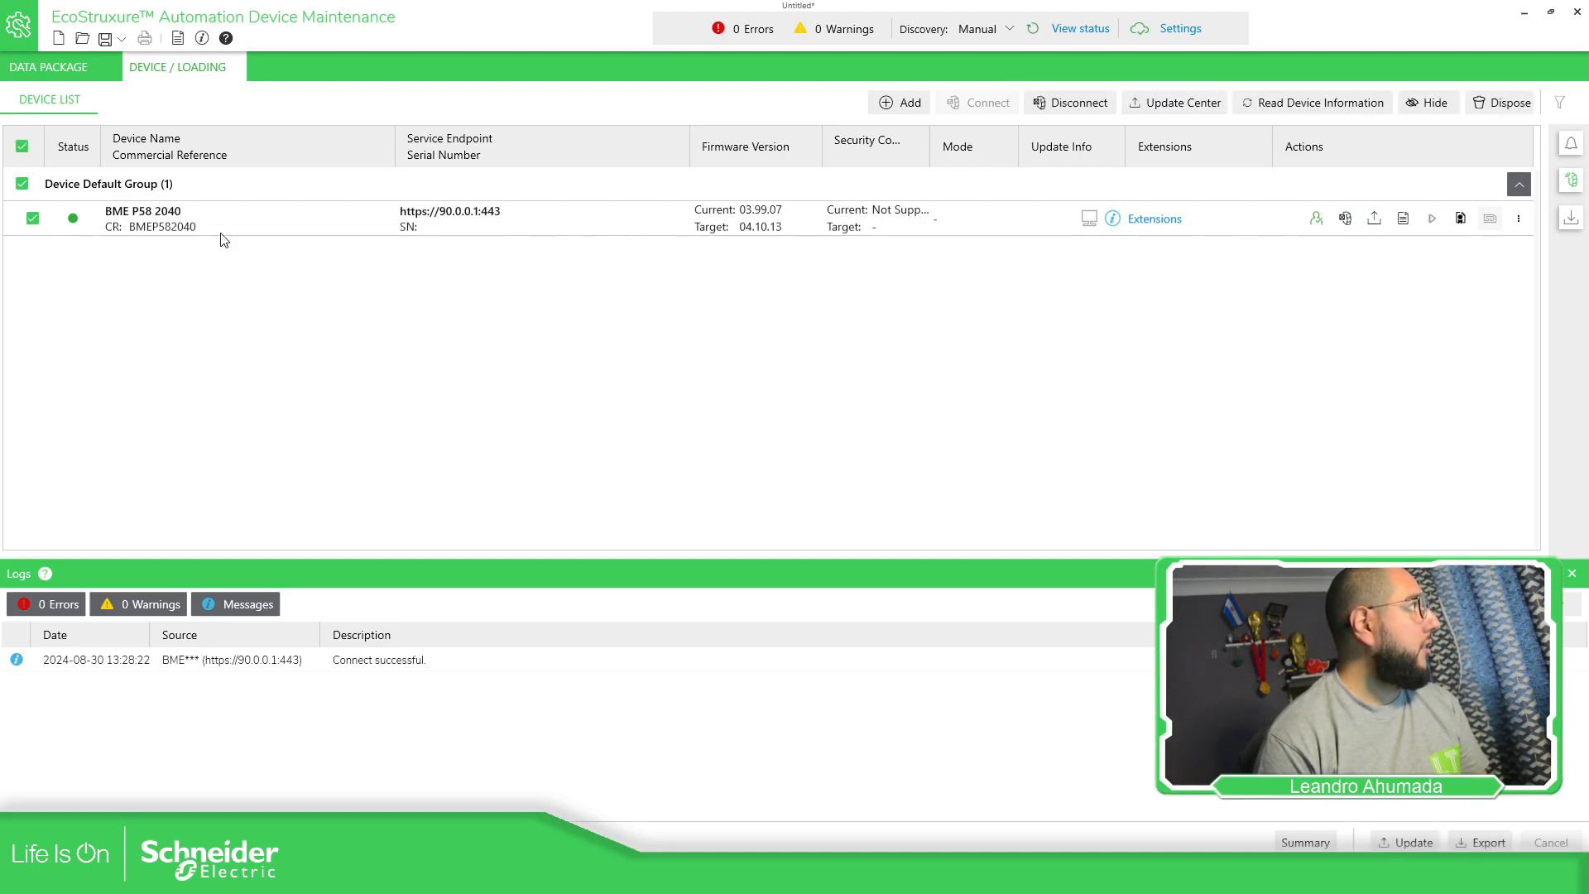
left_click(1403, 843)
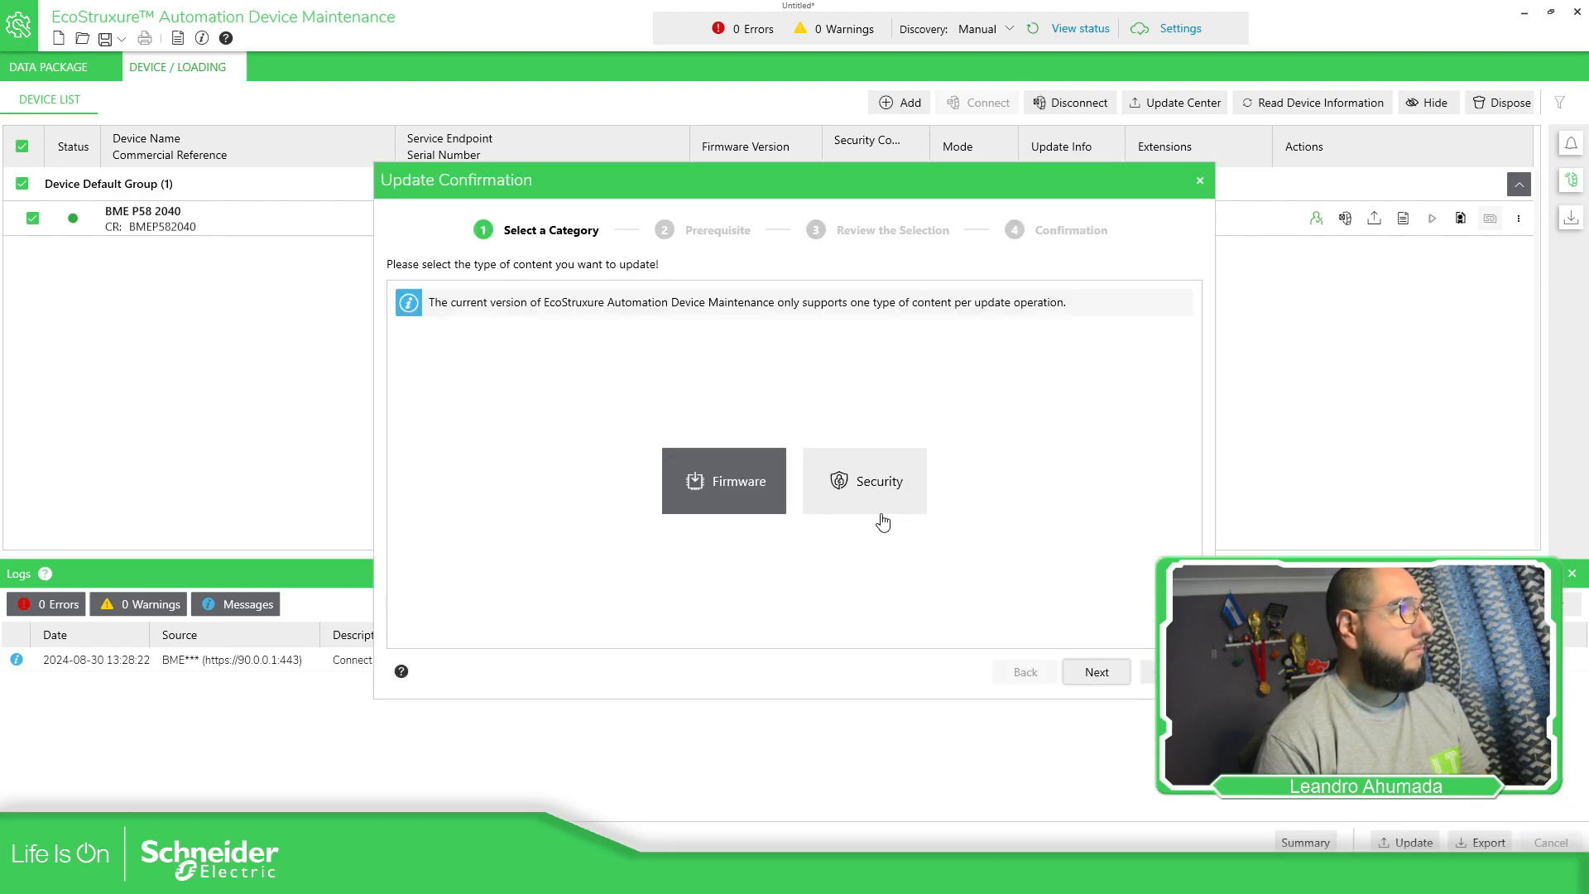
left_click(733, 486)
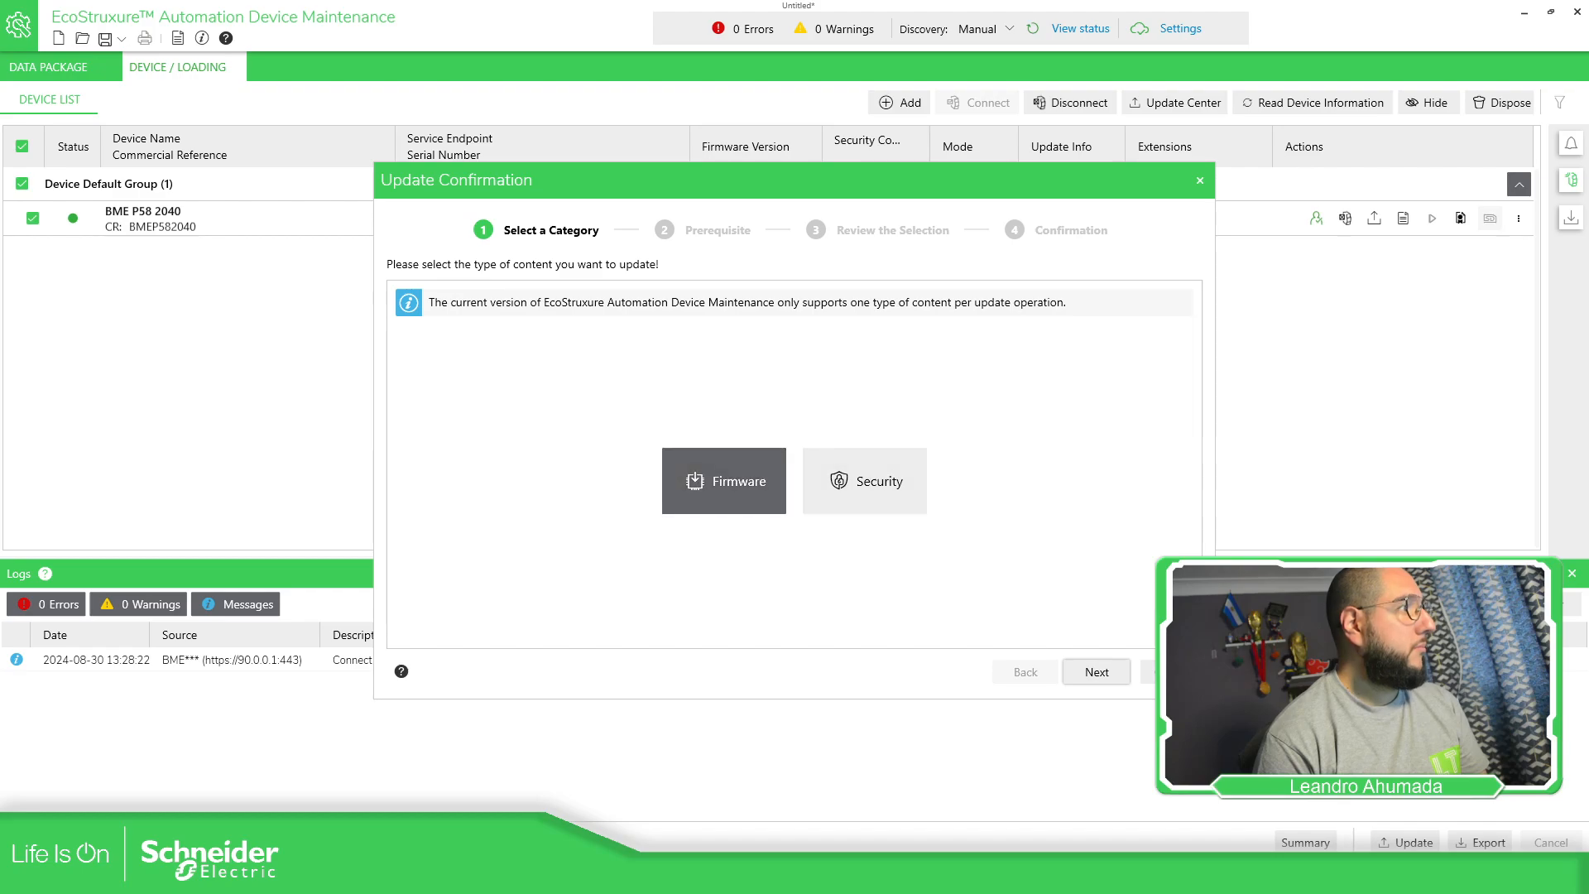
left_click(1096, 672)
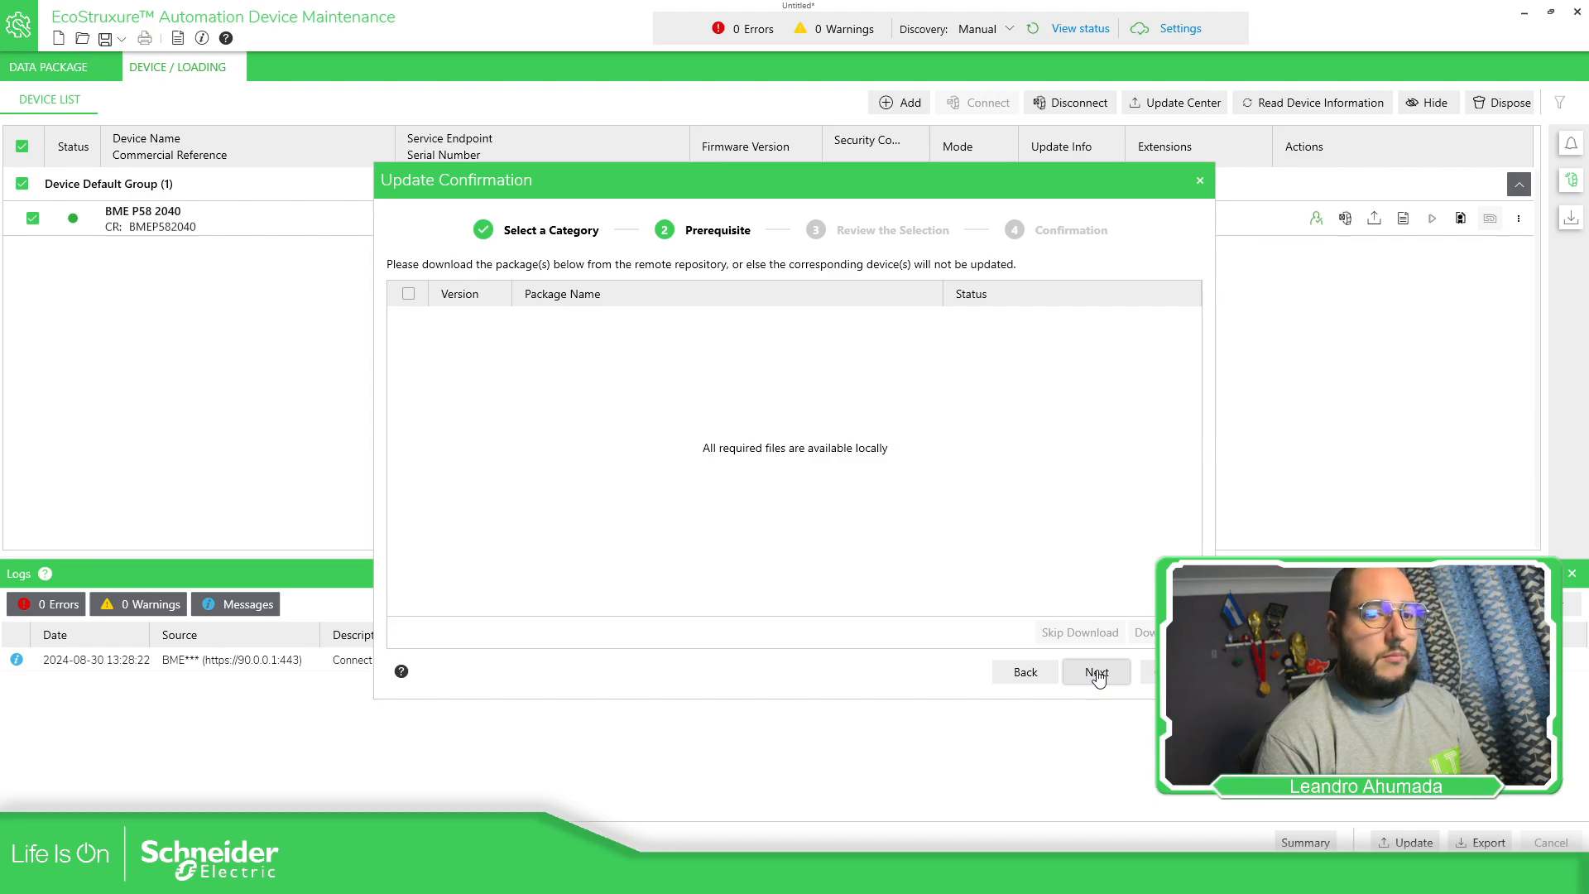
left_click(1097, 672)
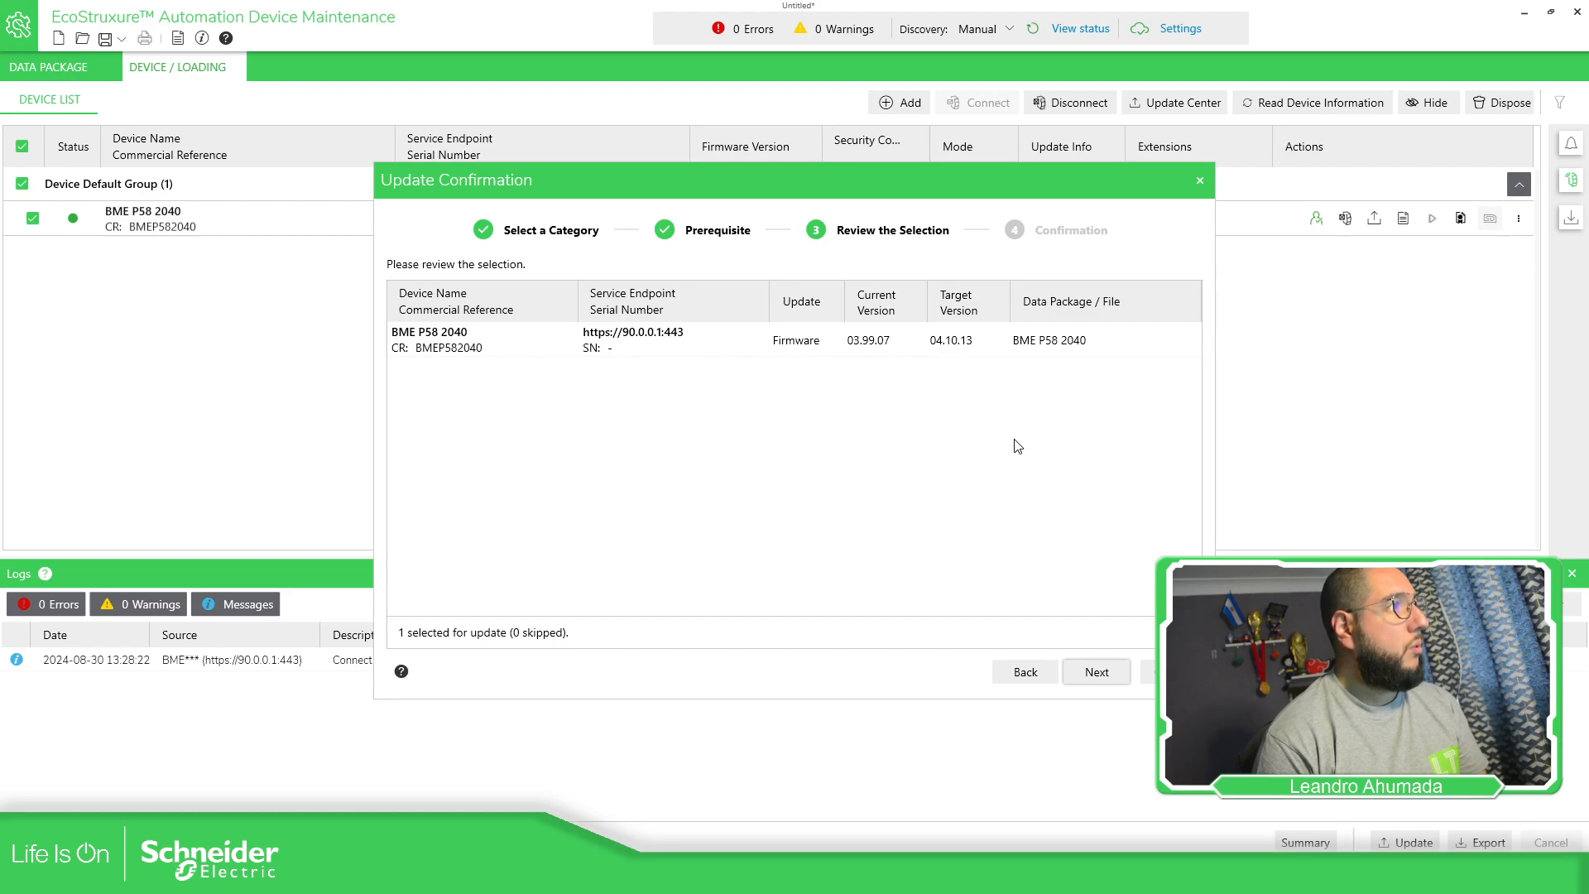
left_click(1099, 672)
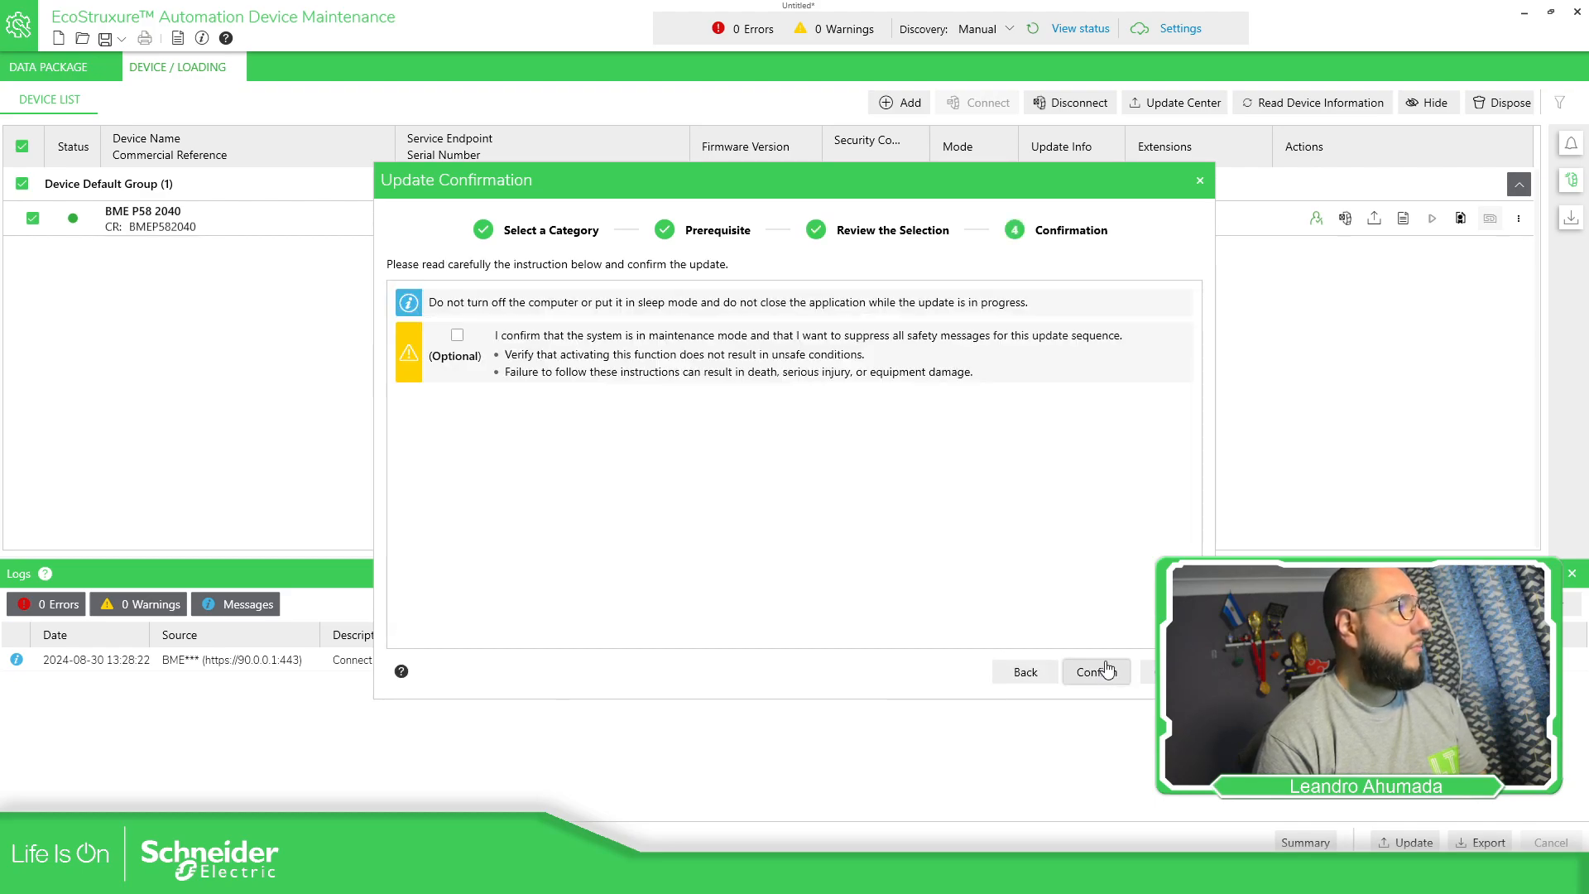
Confirm maintenance mode with all safety messages suppressed, and confirm the firmware update
left_click(458, 336)
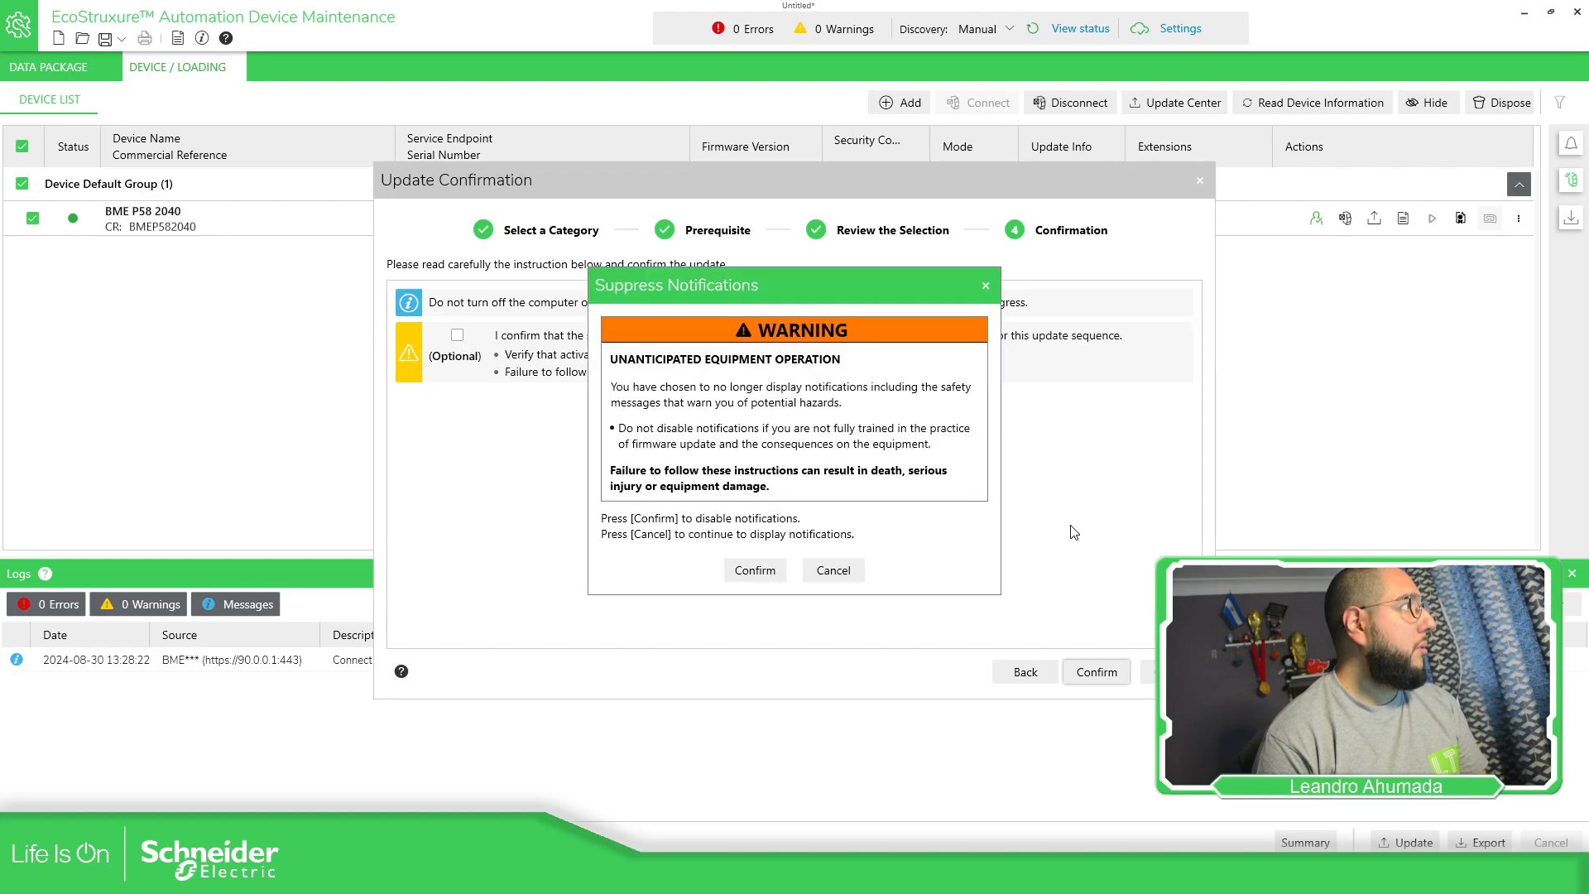
left_click(755, 571)
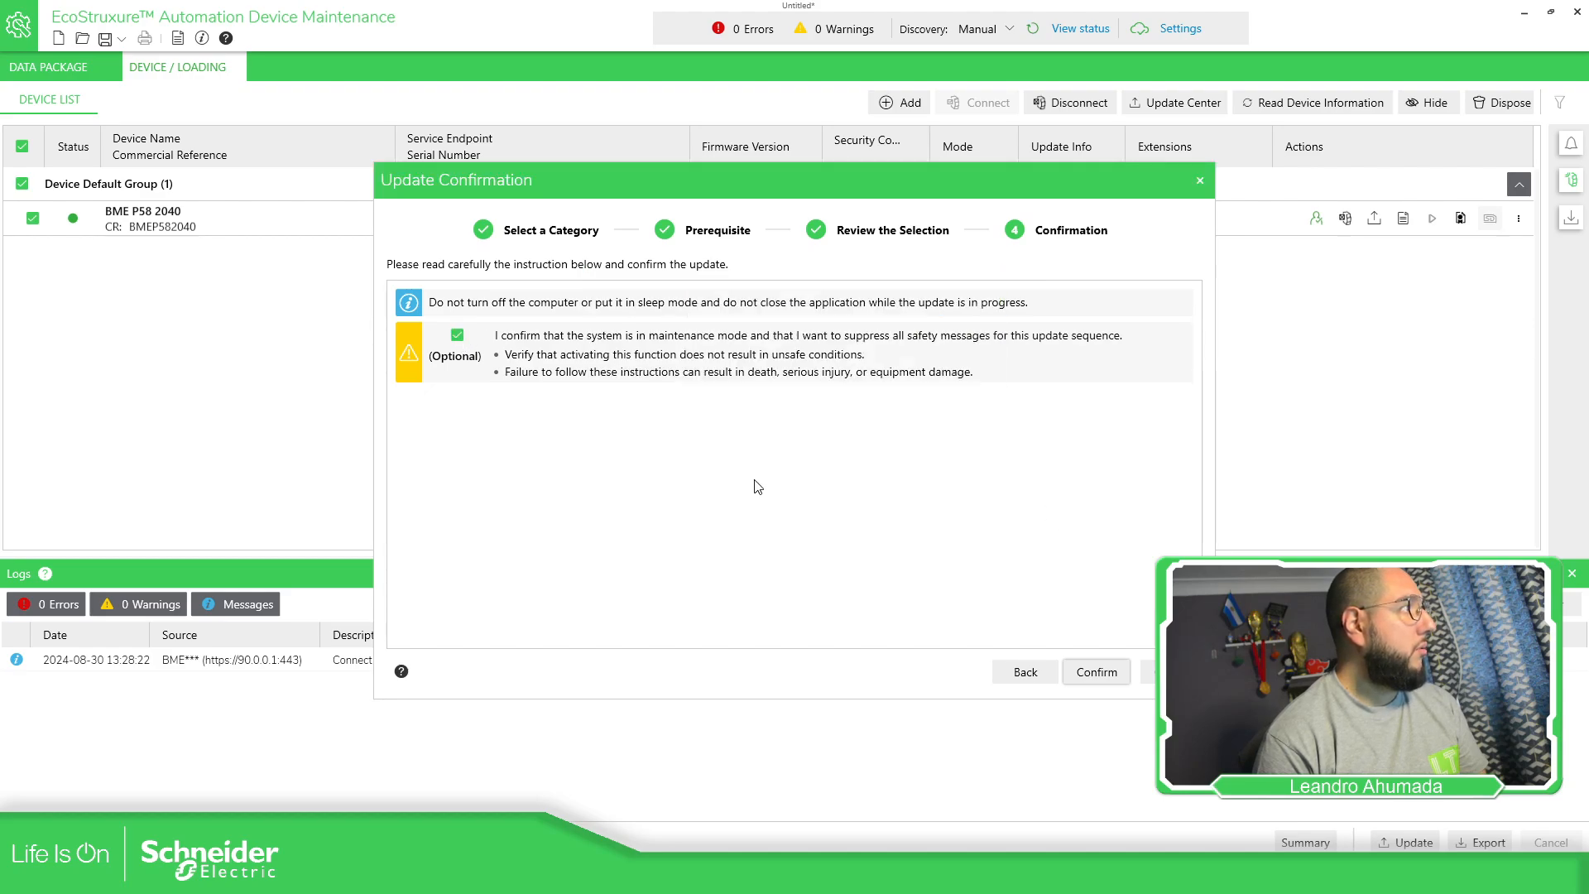
left_click(1099, 672)
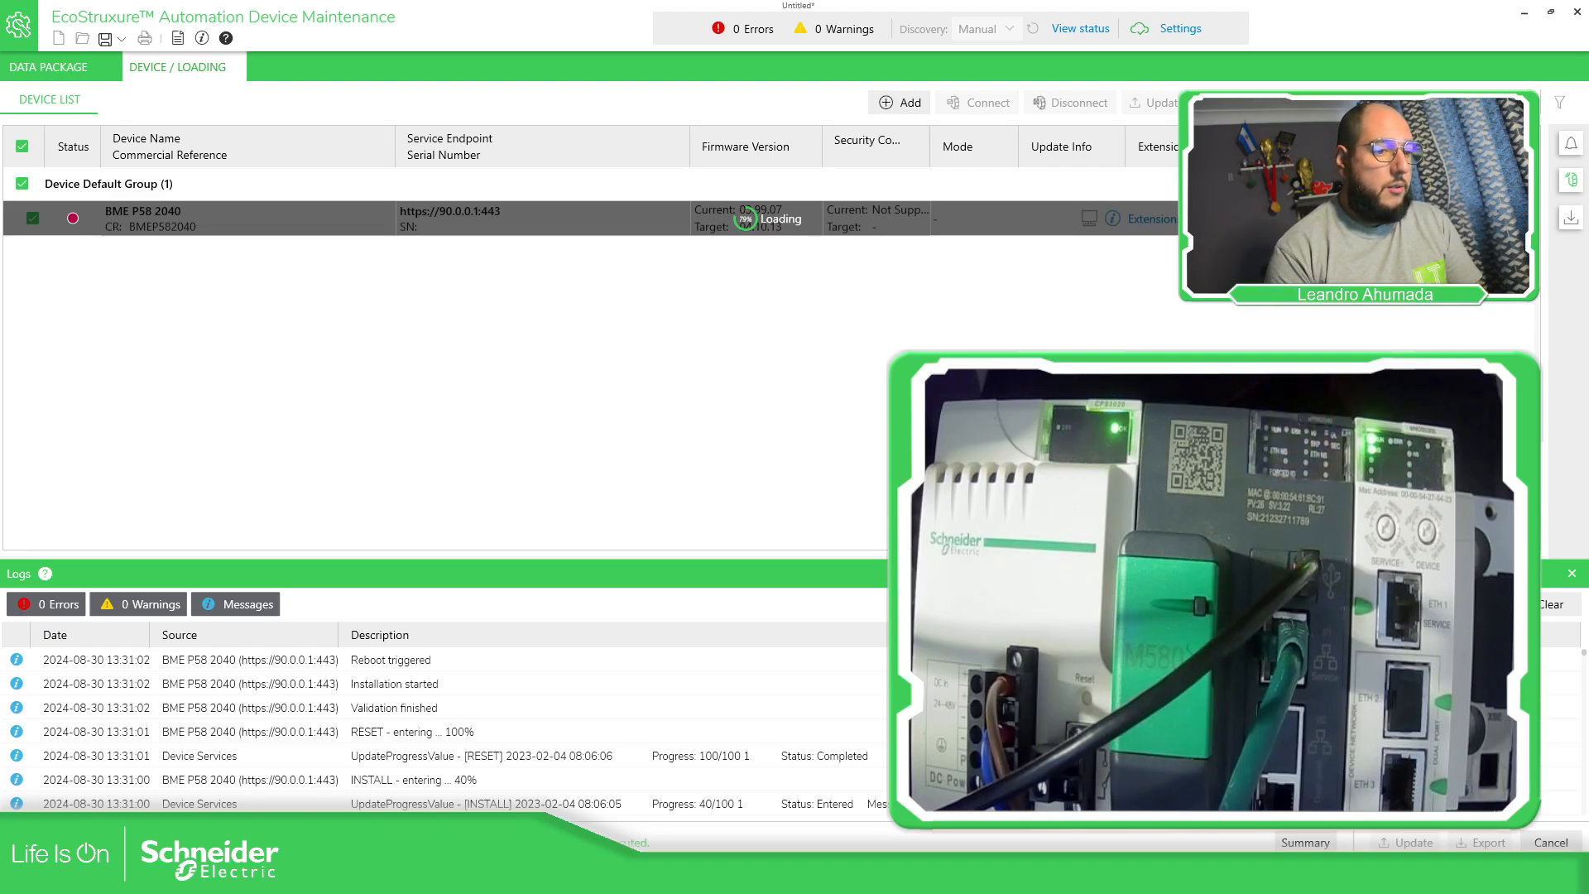
Switch to the Modicon M580 firmware installation guide PDF and find the Overview of the firmware changes on page 11
key("alt+Tab")
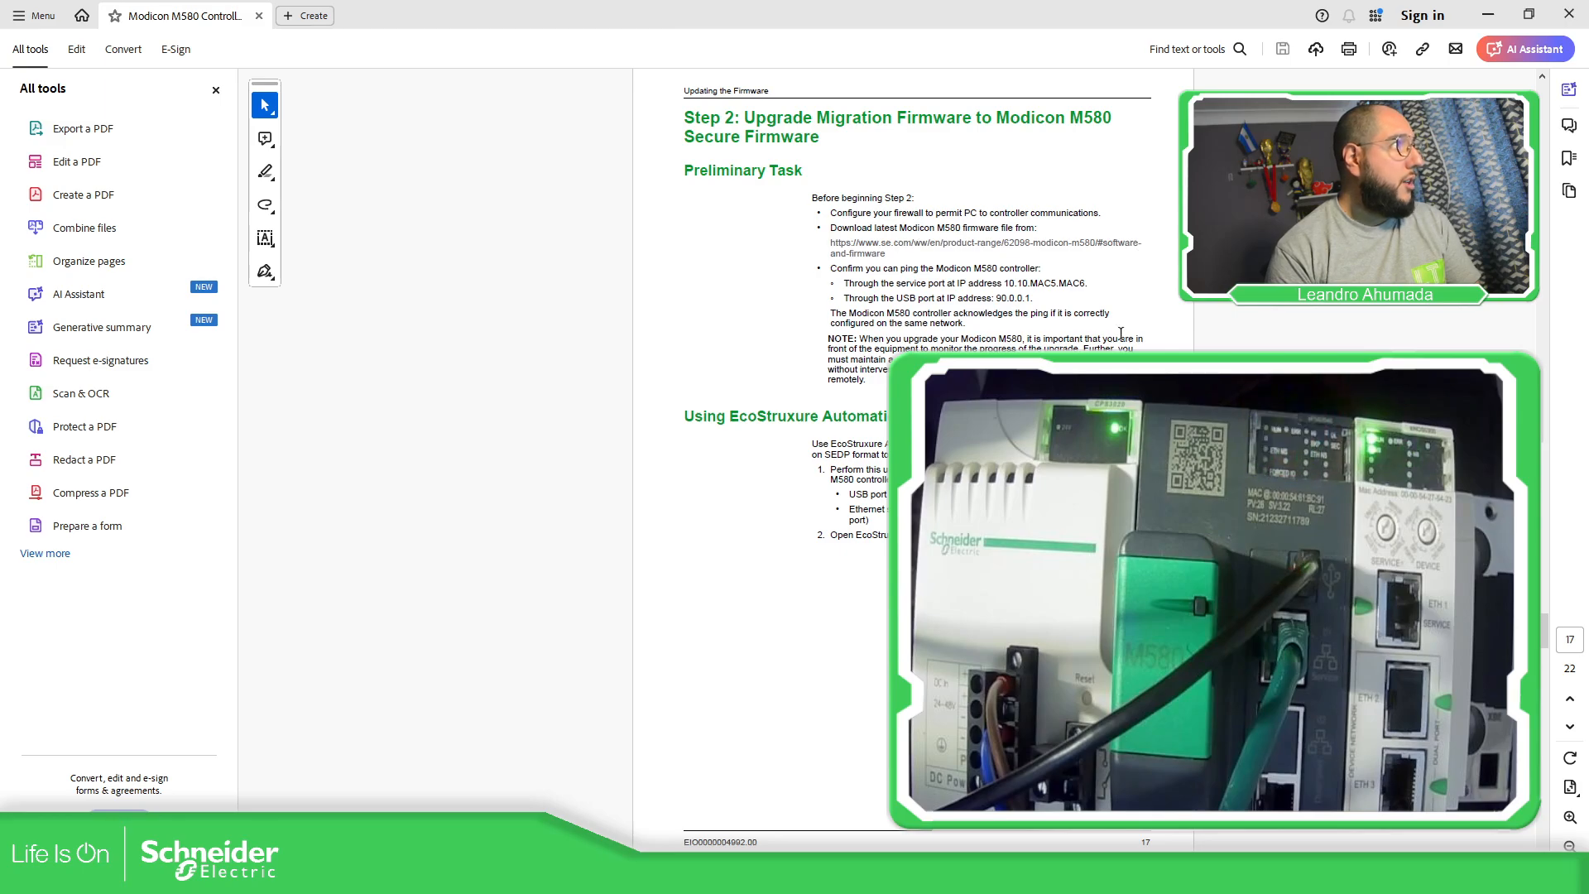
scroll(1154, 267, "up", 5)
scroll(975, 213, "up", 11)
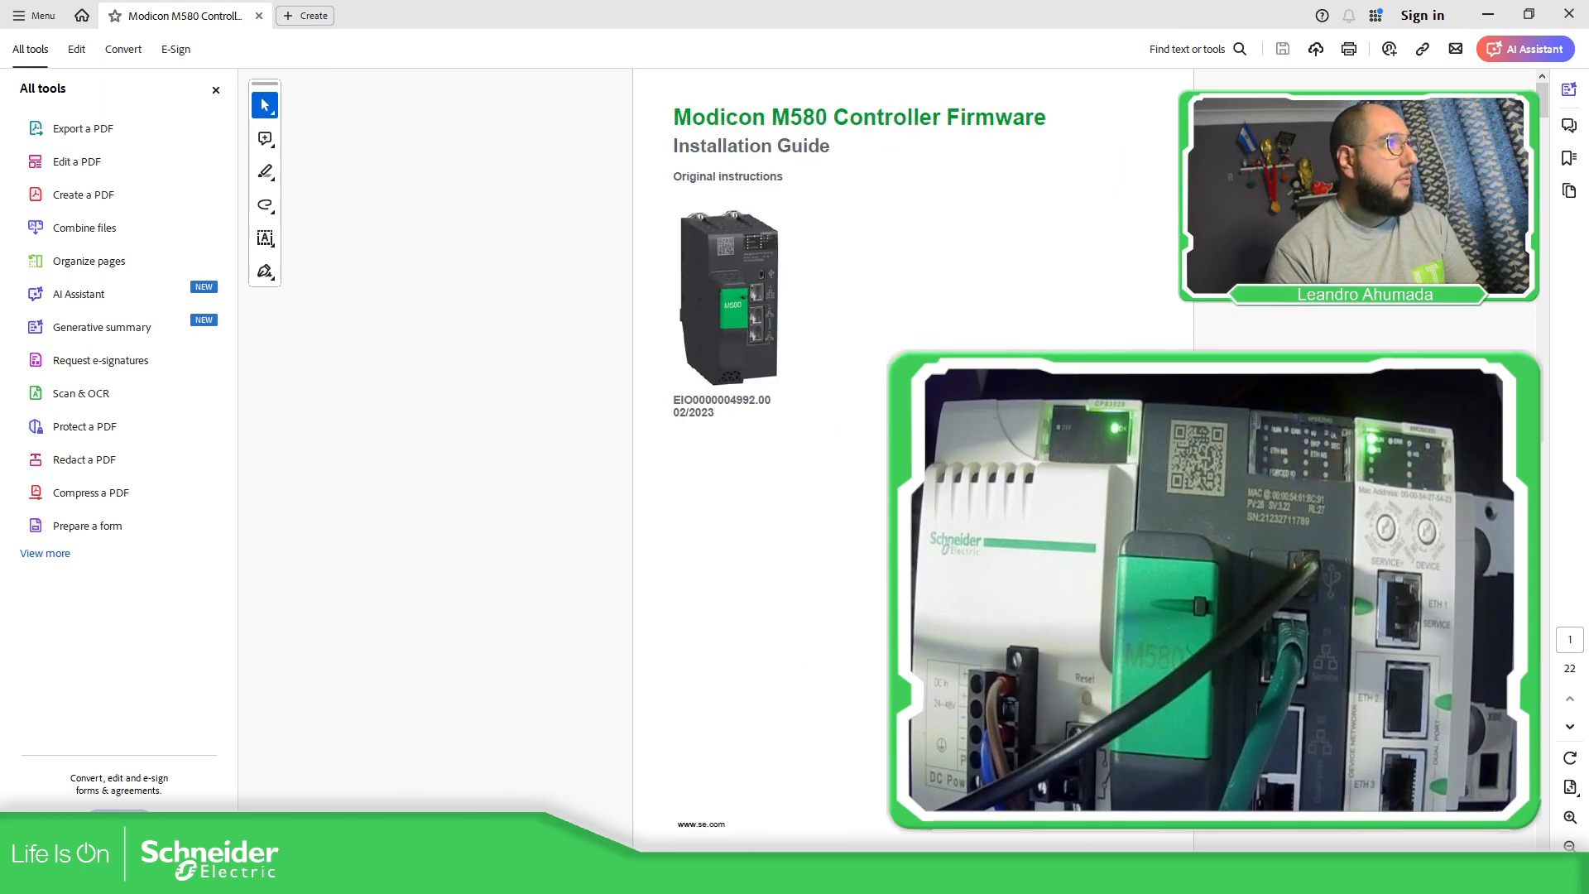
scroll(975, 213, "down", 1)
scroll(1091, 292, "up", 1)
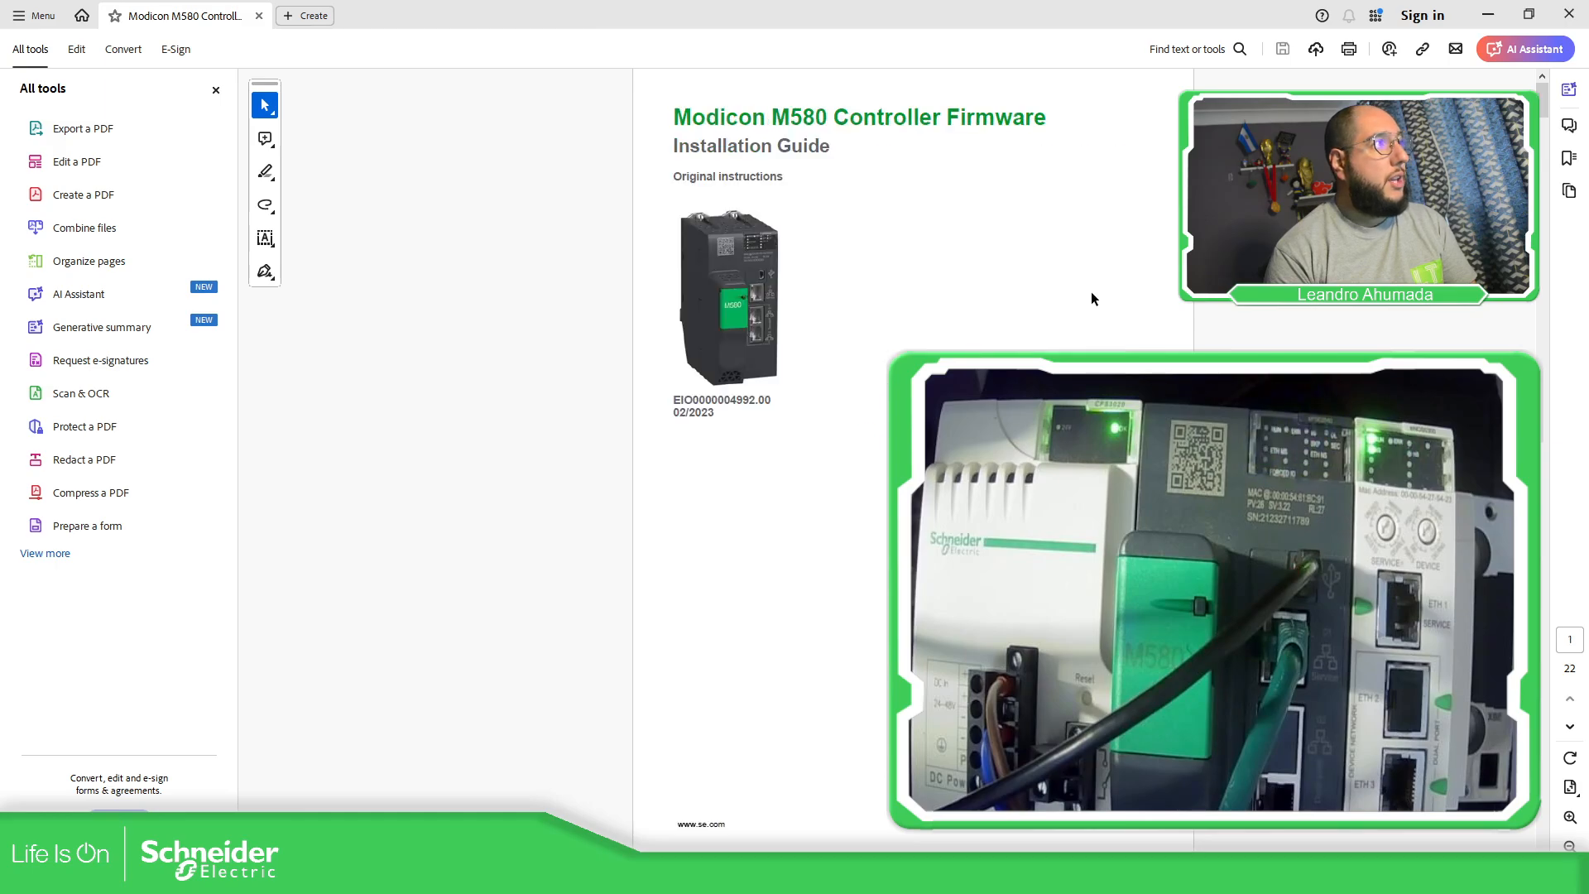
scroll(1092, 287, "down", 2)
scroll(1093, 286, "down", 8)
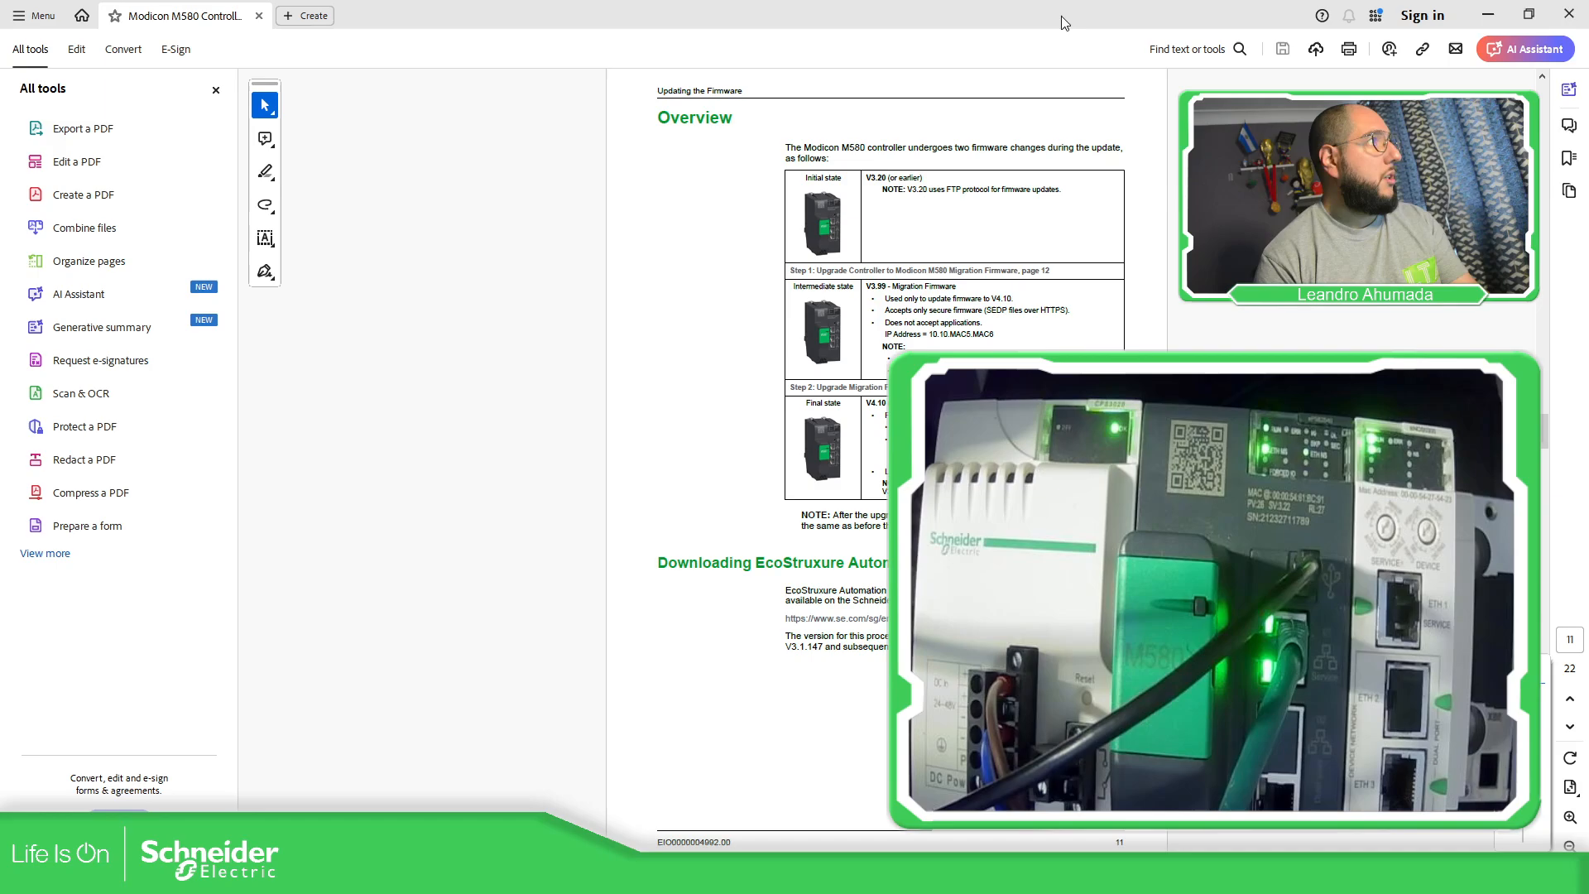
Restore the guide's window over the device list, close its All tools pane and widen it to show the full page
left_click_drag(1061, 16, 375, 34)
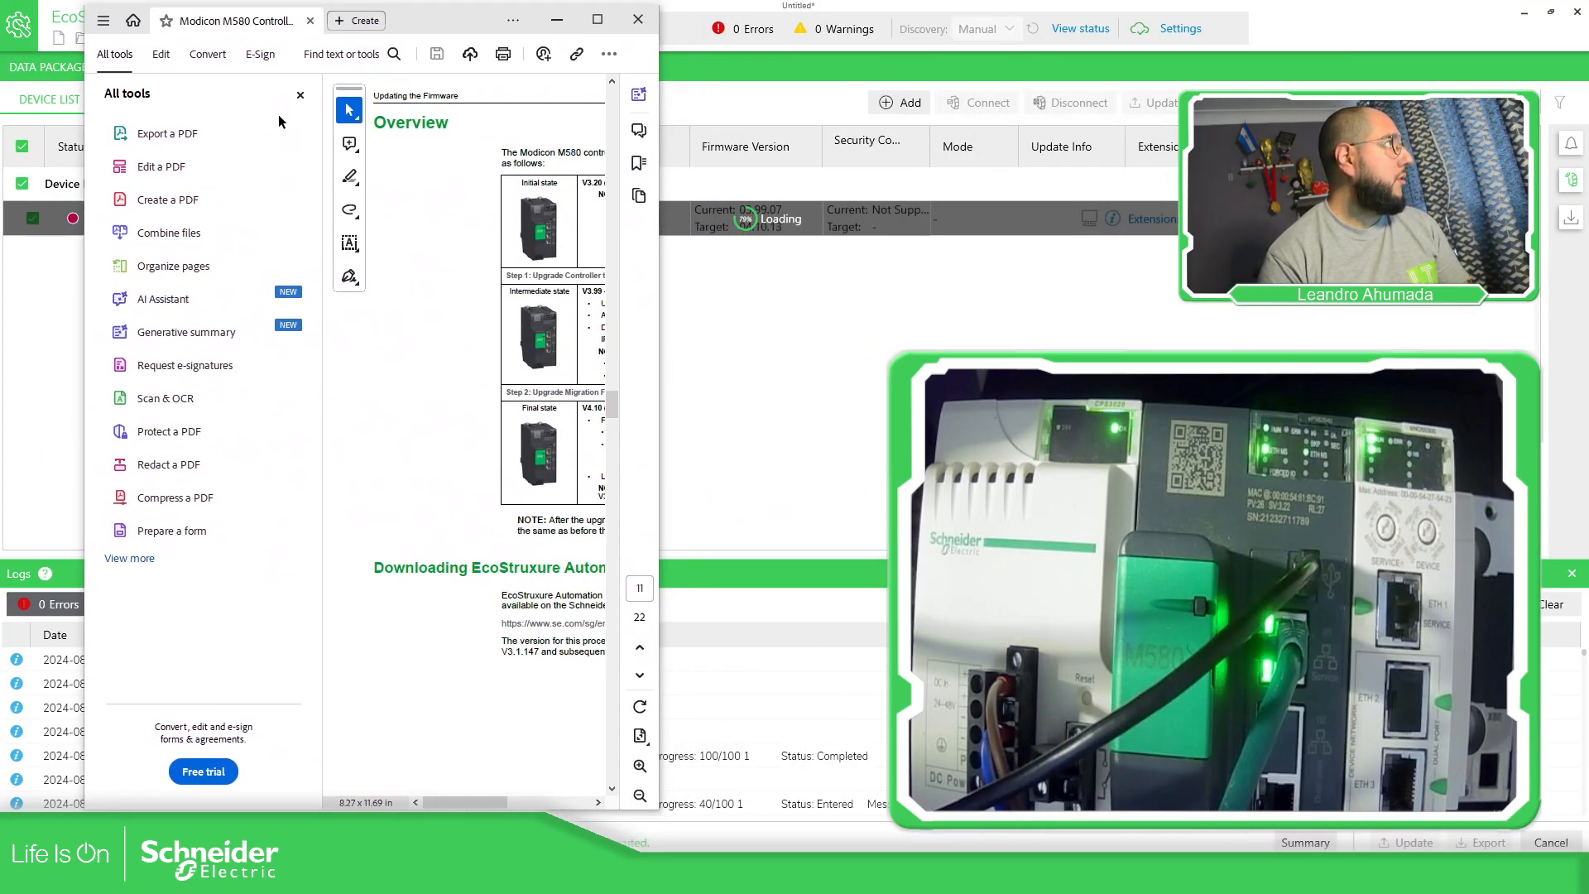
left_click(299, 93)
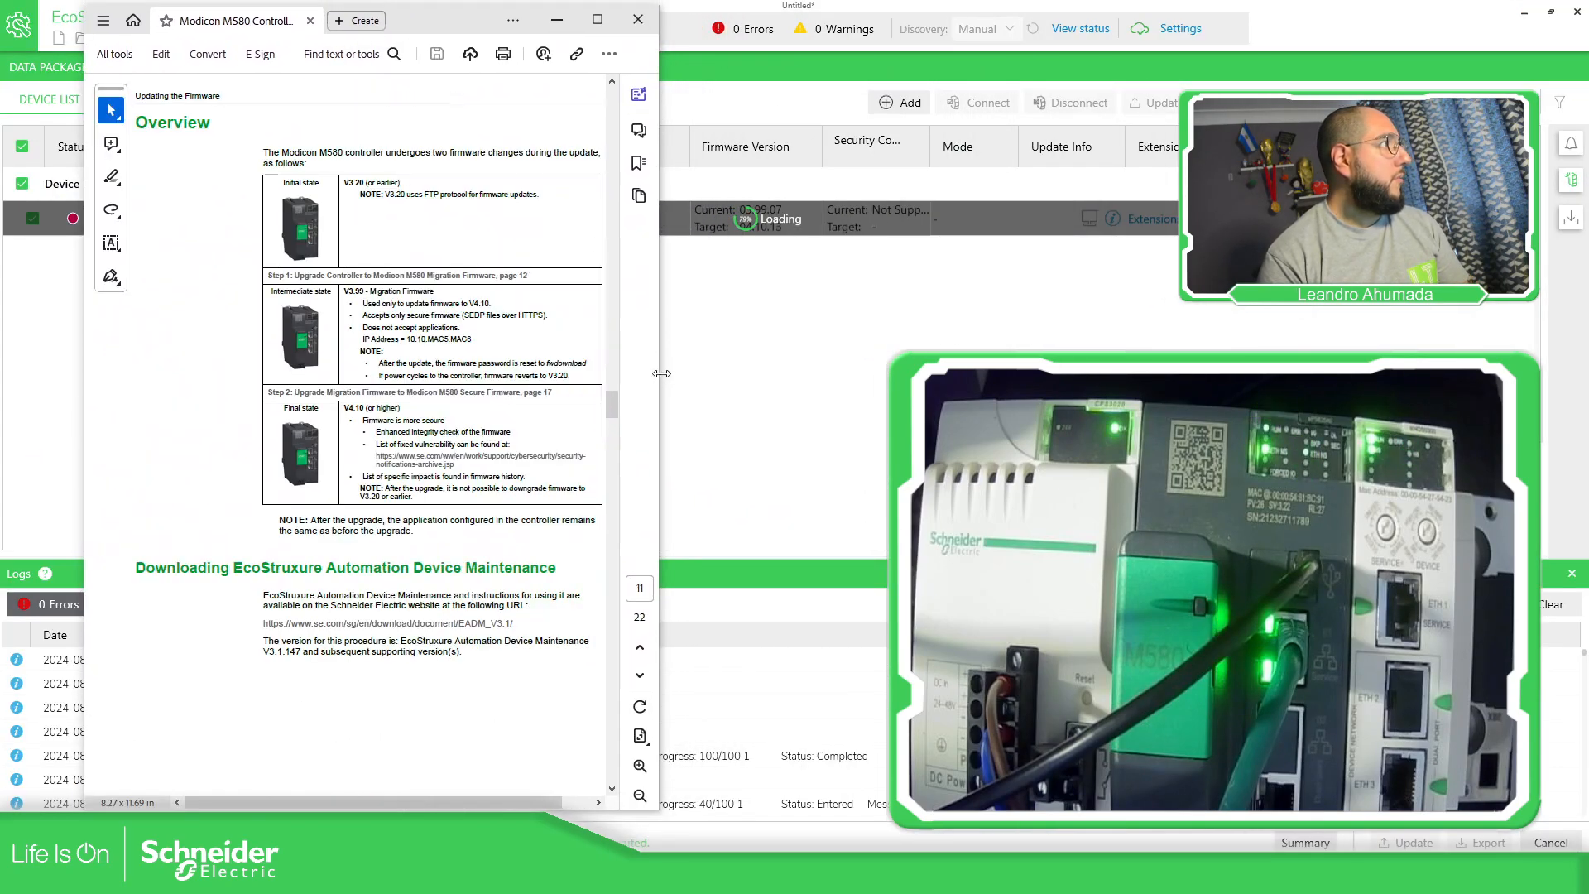
left_click_drag(659, 372, 773, 368)
Examine the guide's upgrade procedures, the controller LED states and the notes on reconnecting after the reboot
scroll(564, 375, "down", 3)
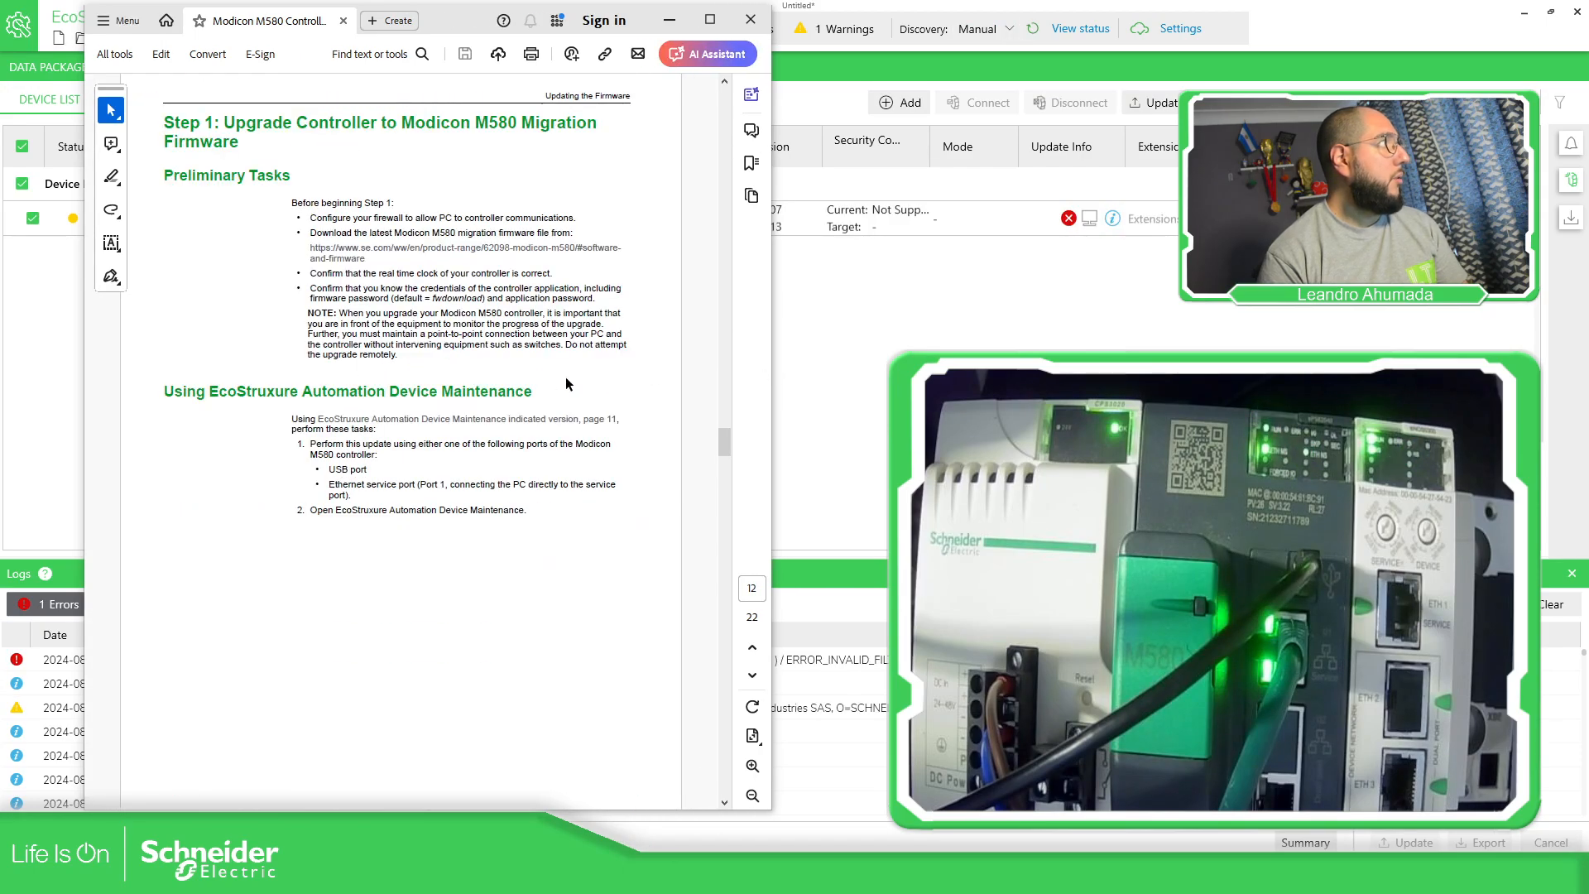
scroll(568, 383, "down", 5)
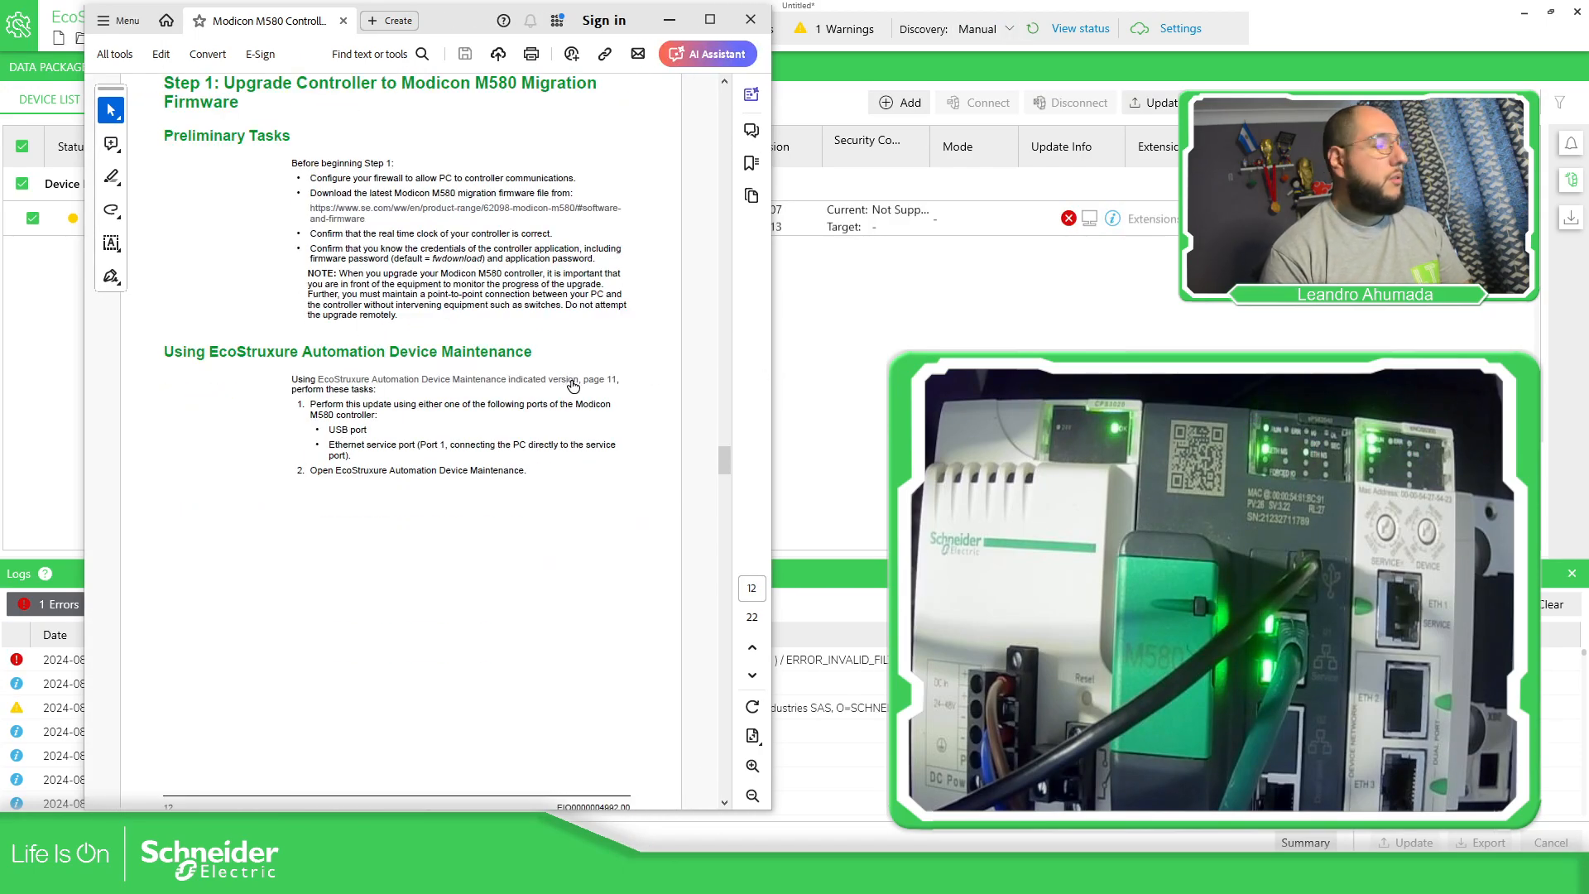
scroll(549, 361, "down", 15)
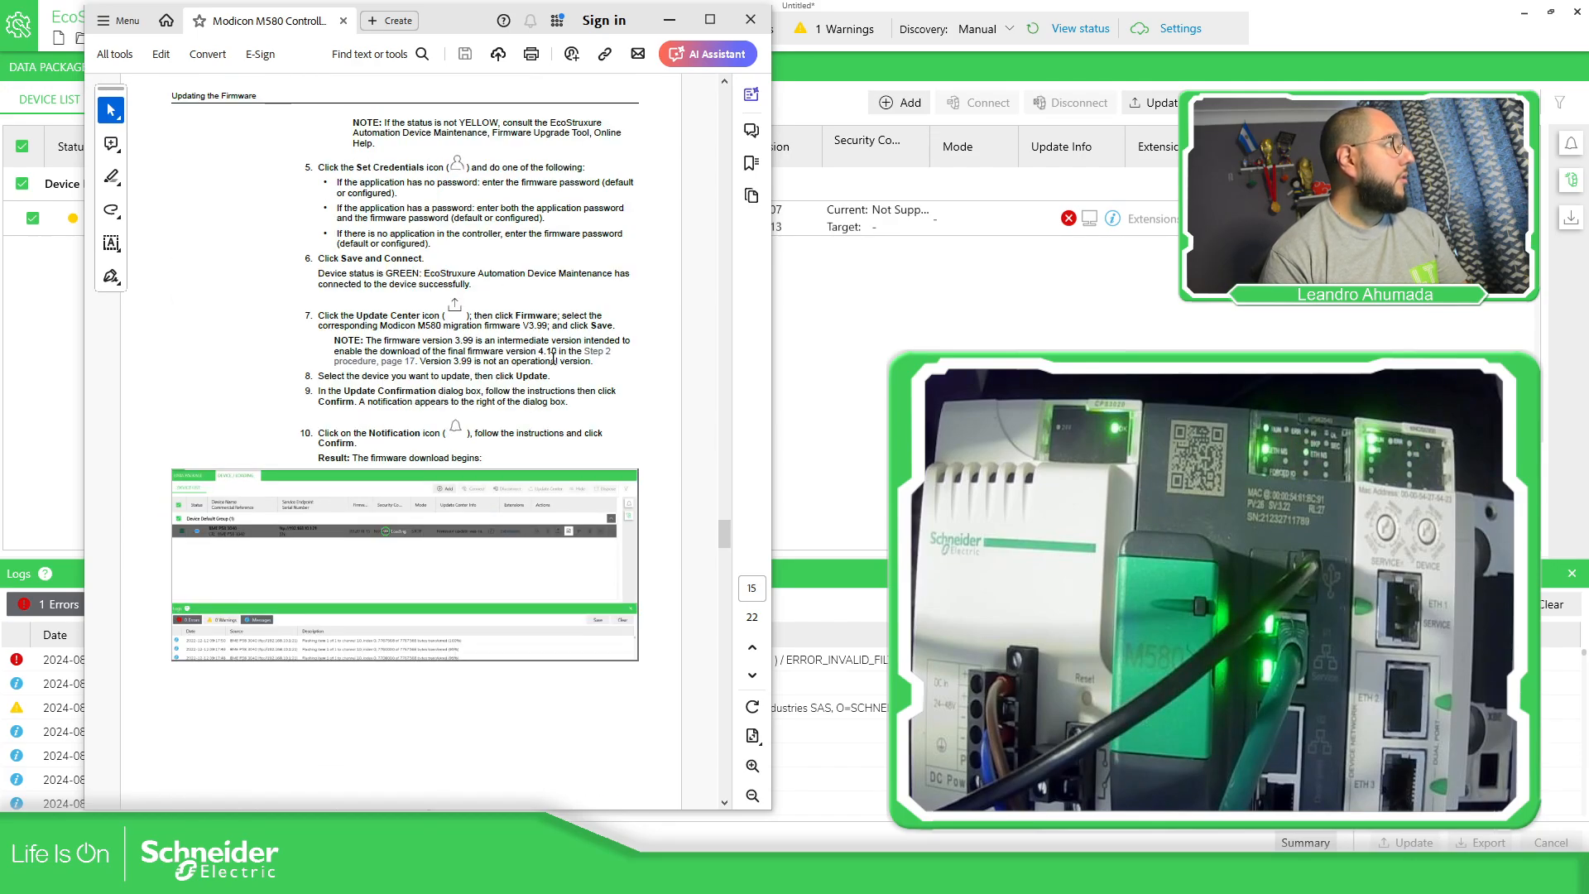
scroll(550, 361, "up", 5)
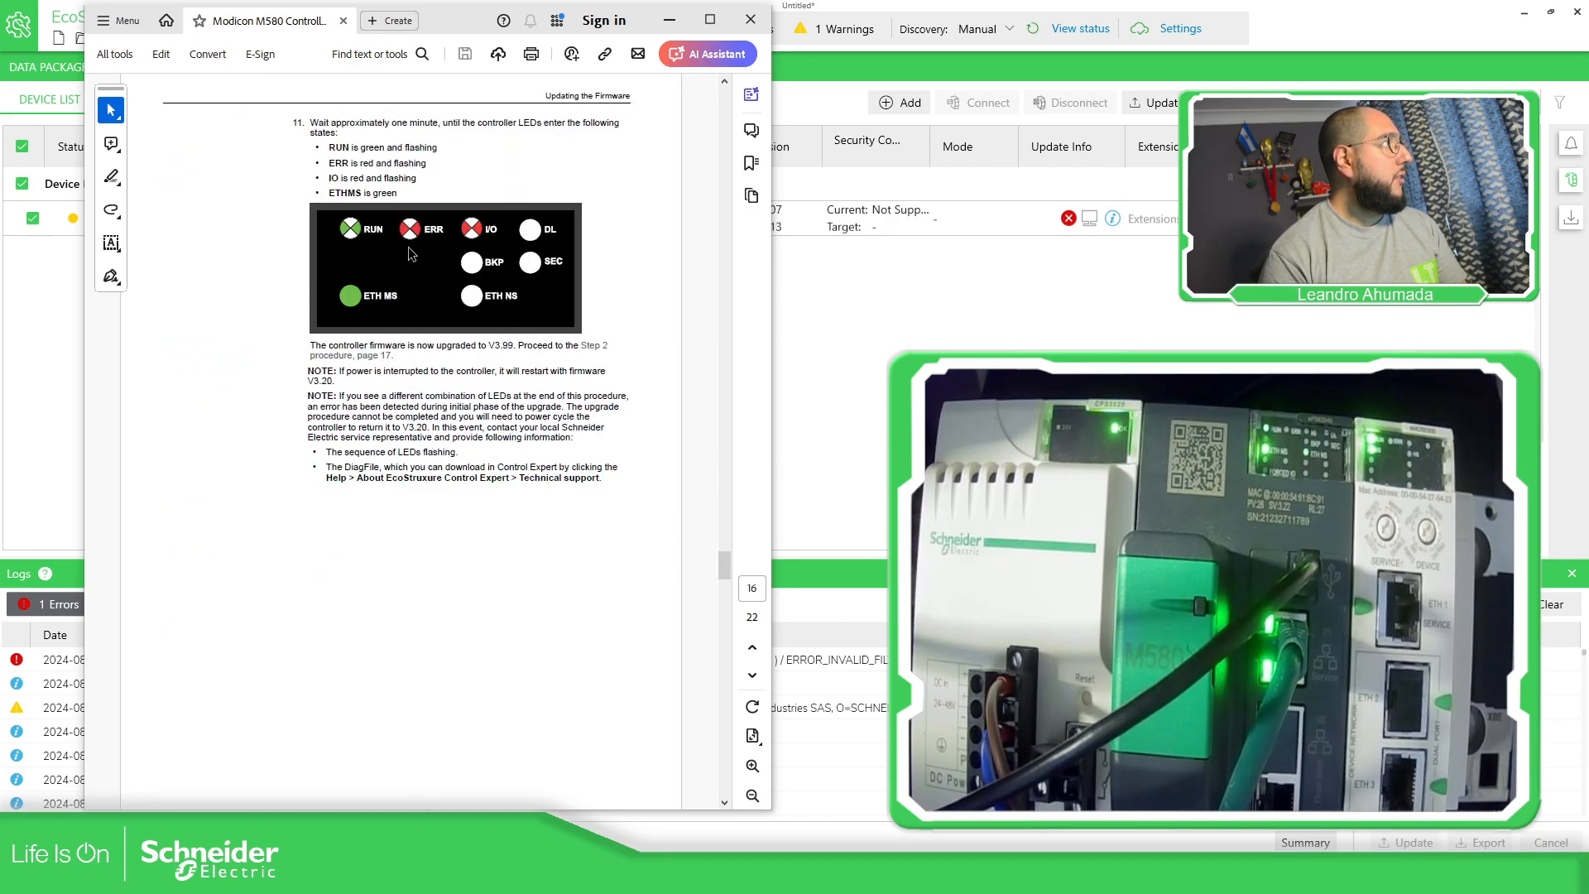
scroll(492, 365, "down", 6)
scroll(493, 365, "down", 10)
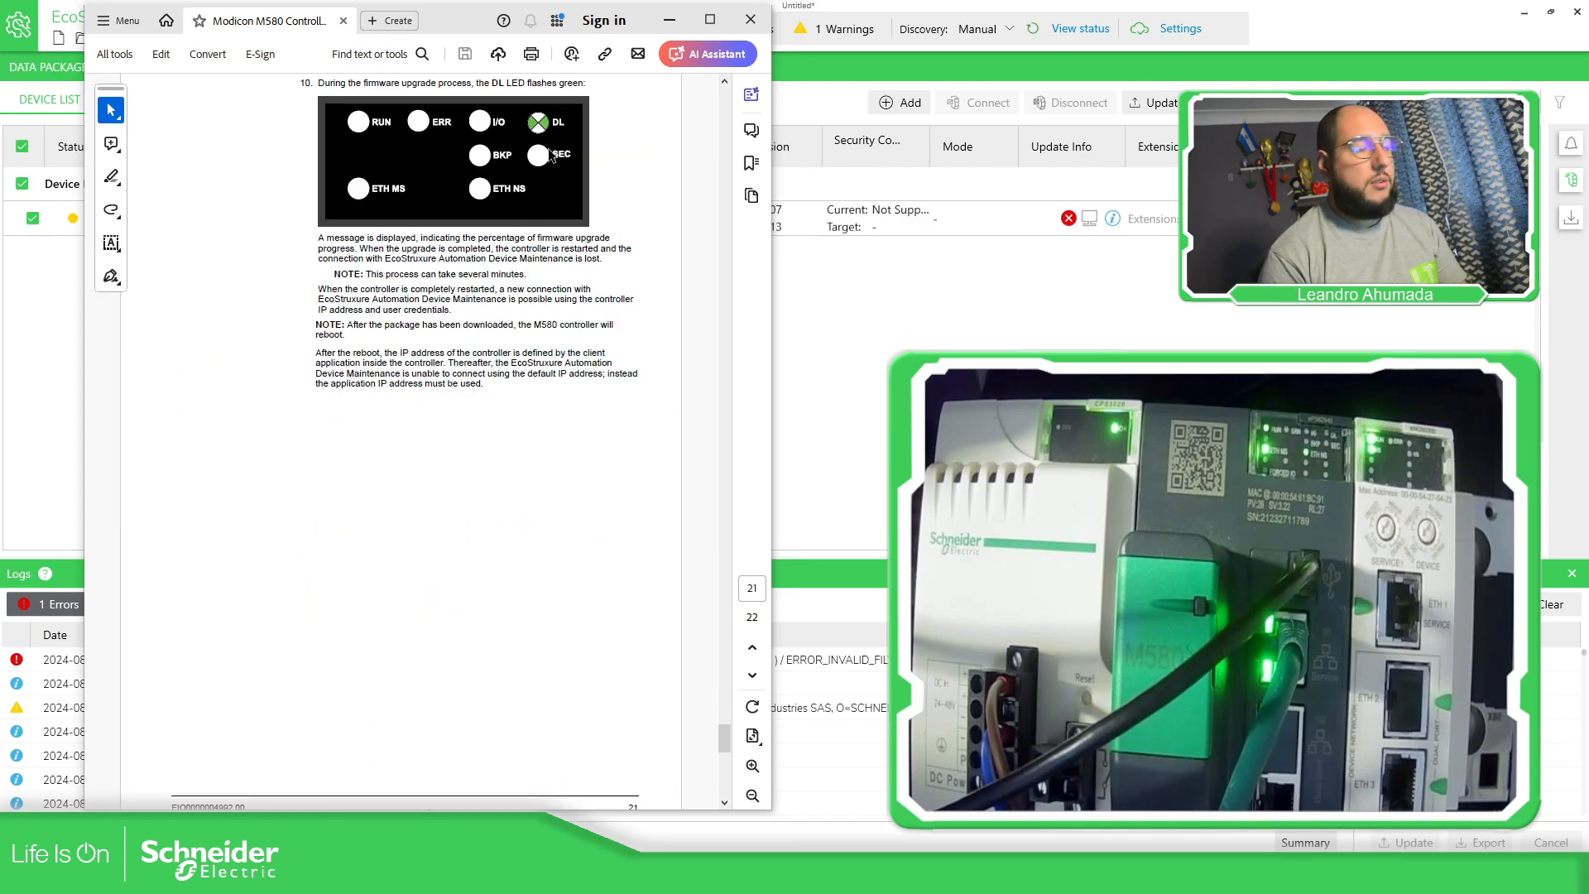
scroll(624, 195, "down", 5)
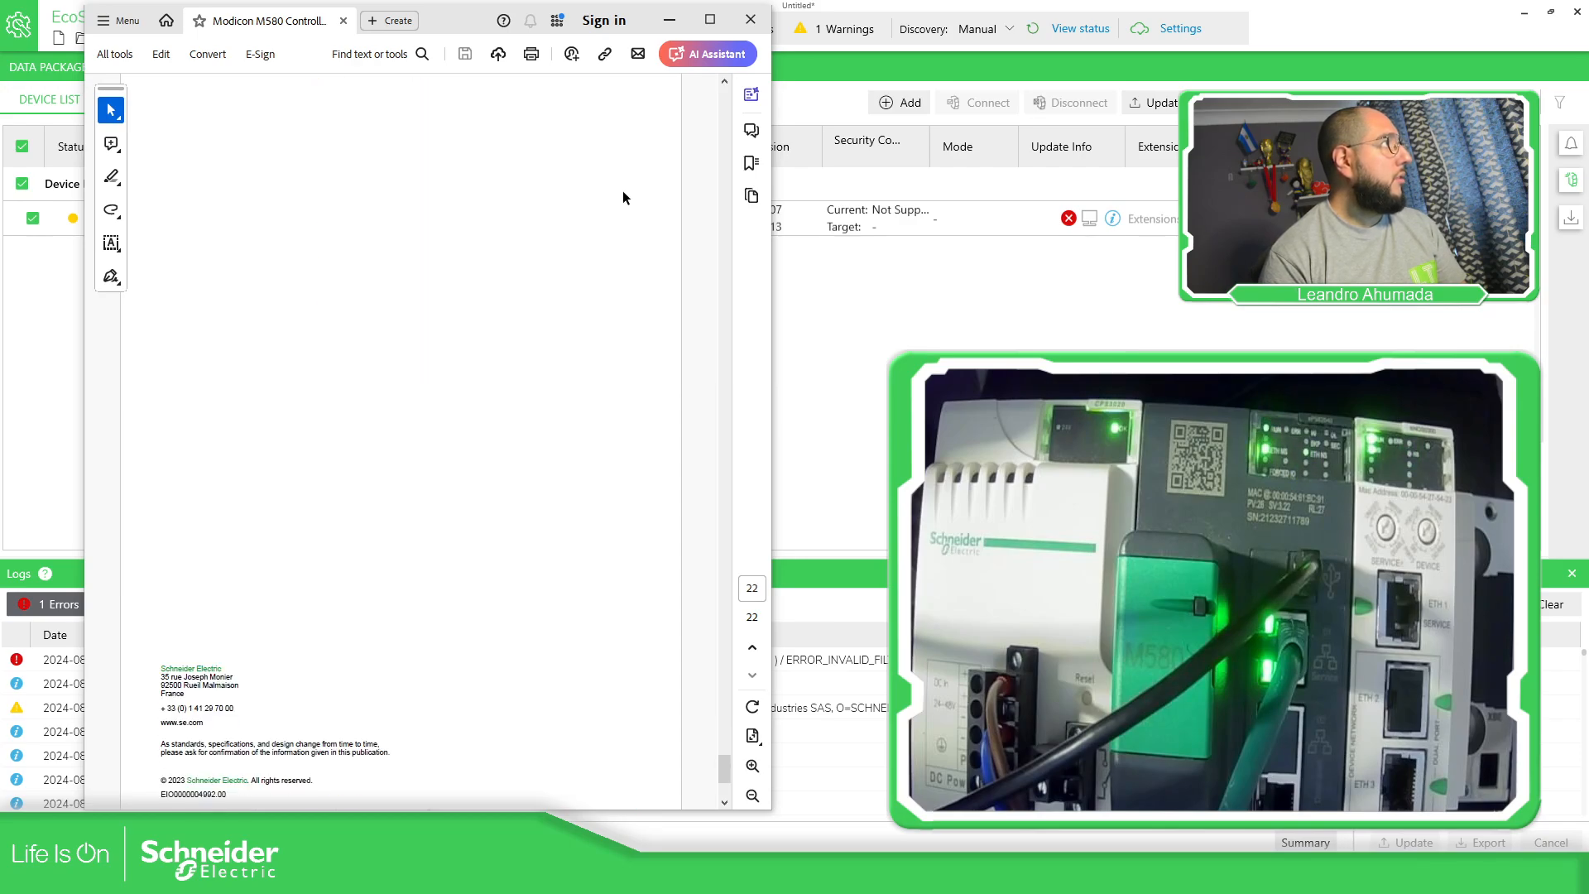
scroll(571, 252, "up", 10)
scroll(562, 372, "down", 10)
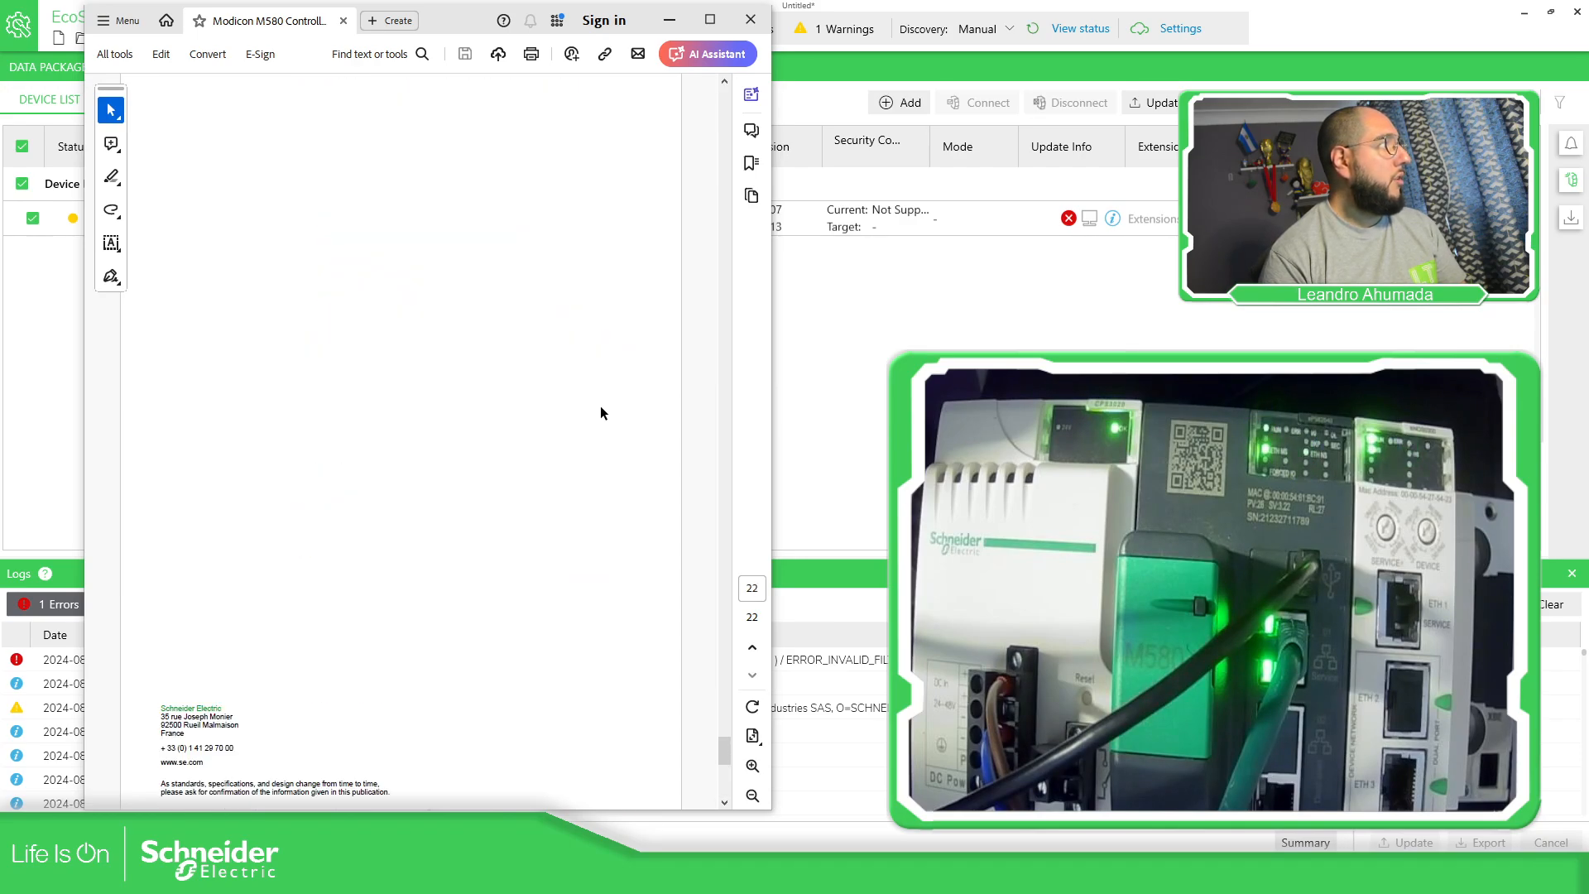
Return to EcoStruxure Automation Device Maintenance and permanently dispose of the BME P58 2040 entry in the device list
left_click(670, 21)
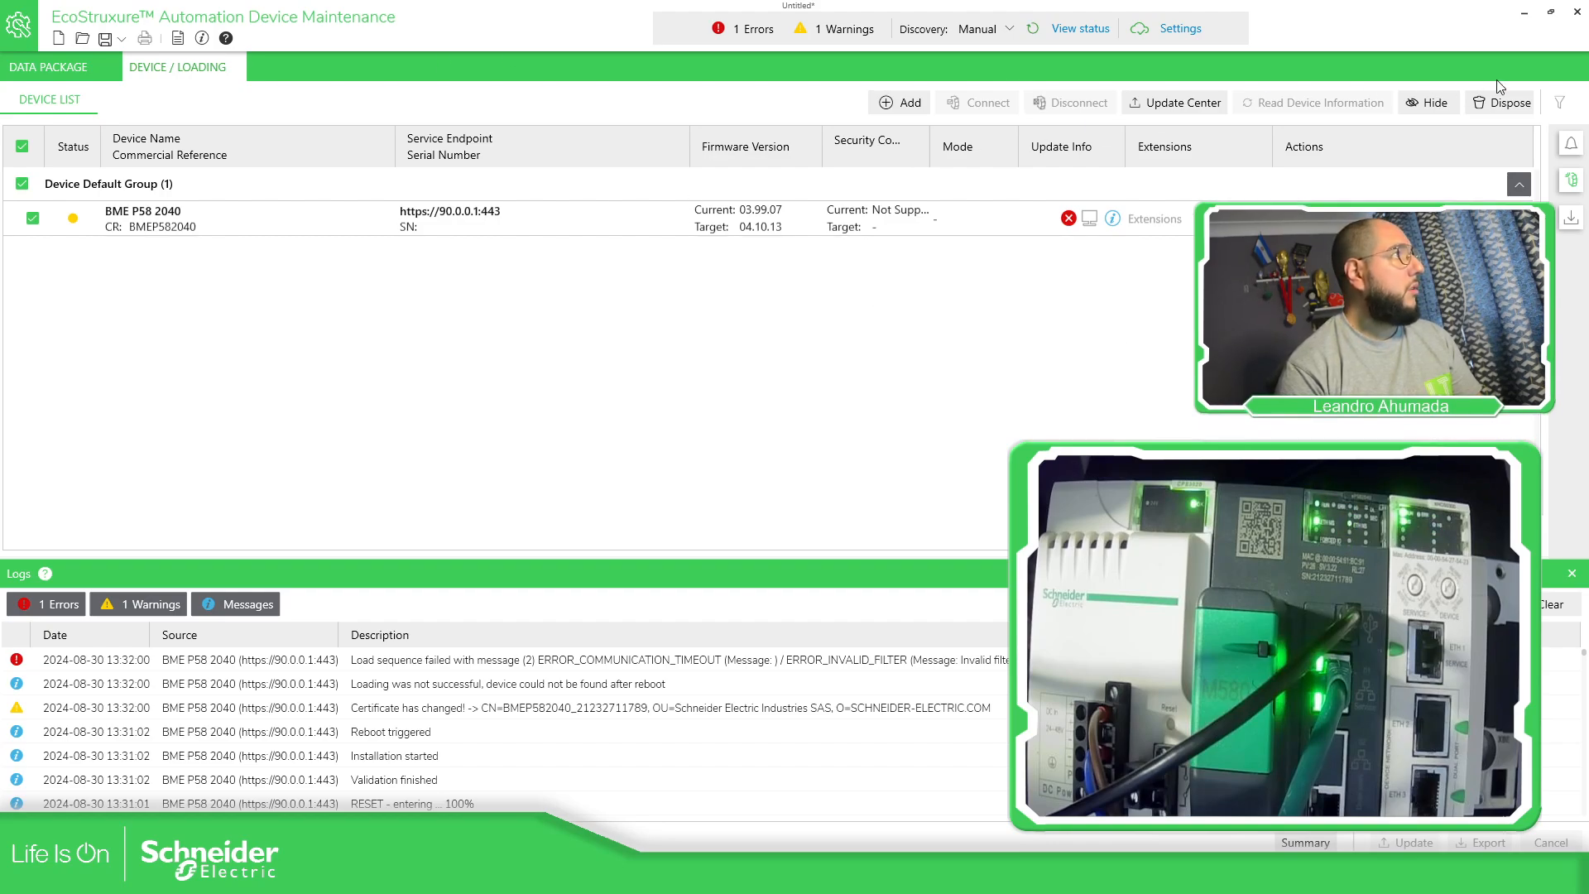
left_click(1498, 106)
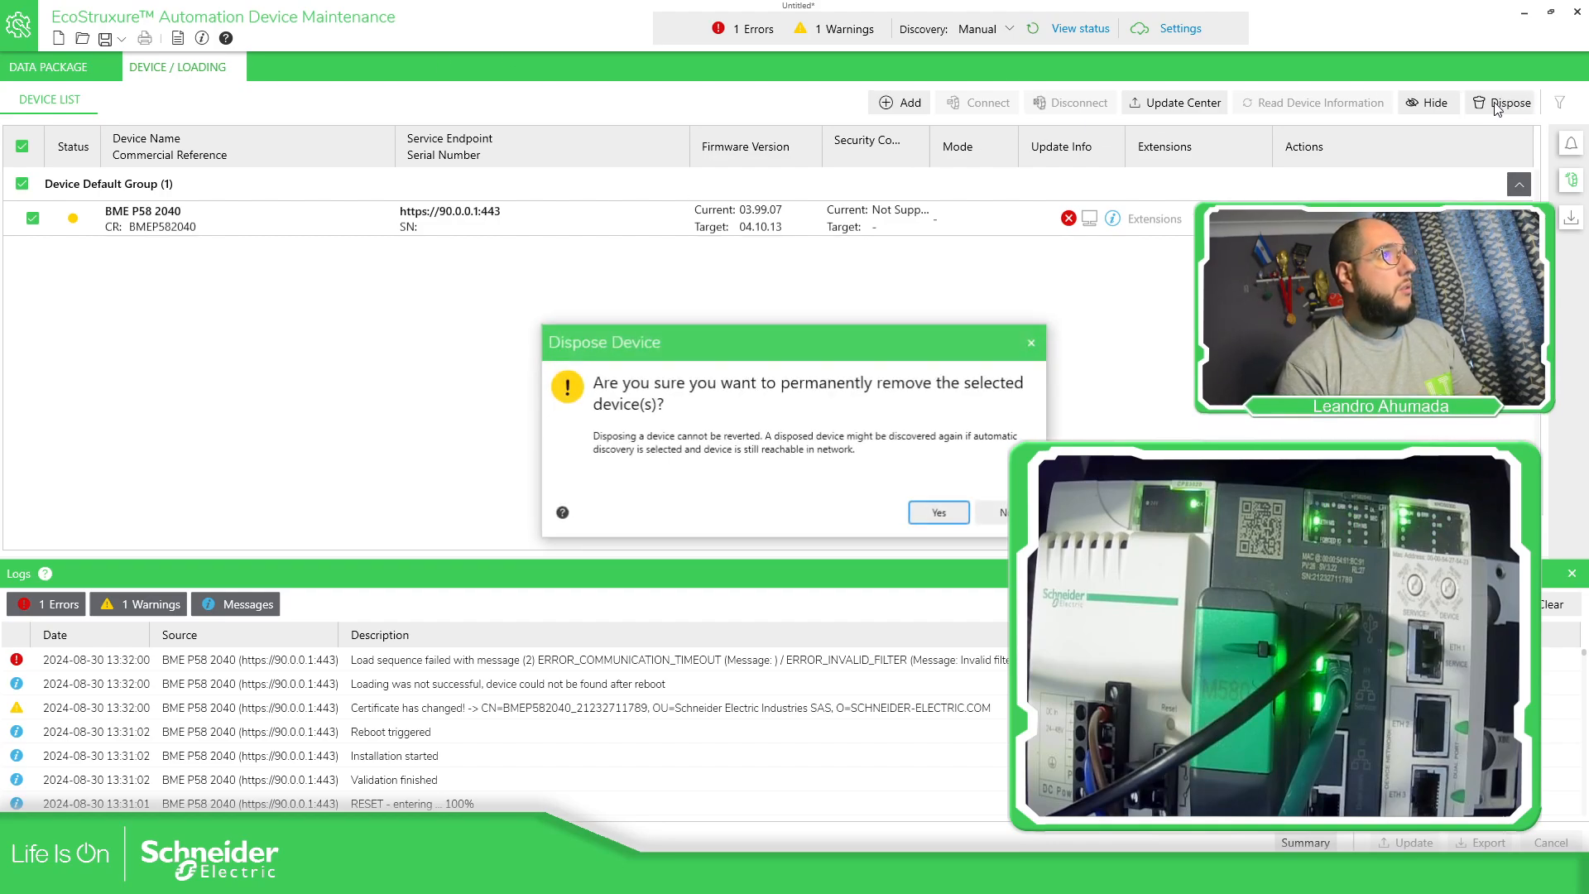
left_click(950, 514)
Add a BMEP582040 device, the reference for SV >= 04.10.13, with IP address 90.0.0.1
left_click(894, 103)
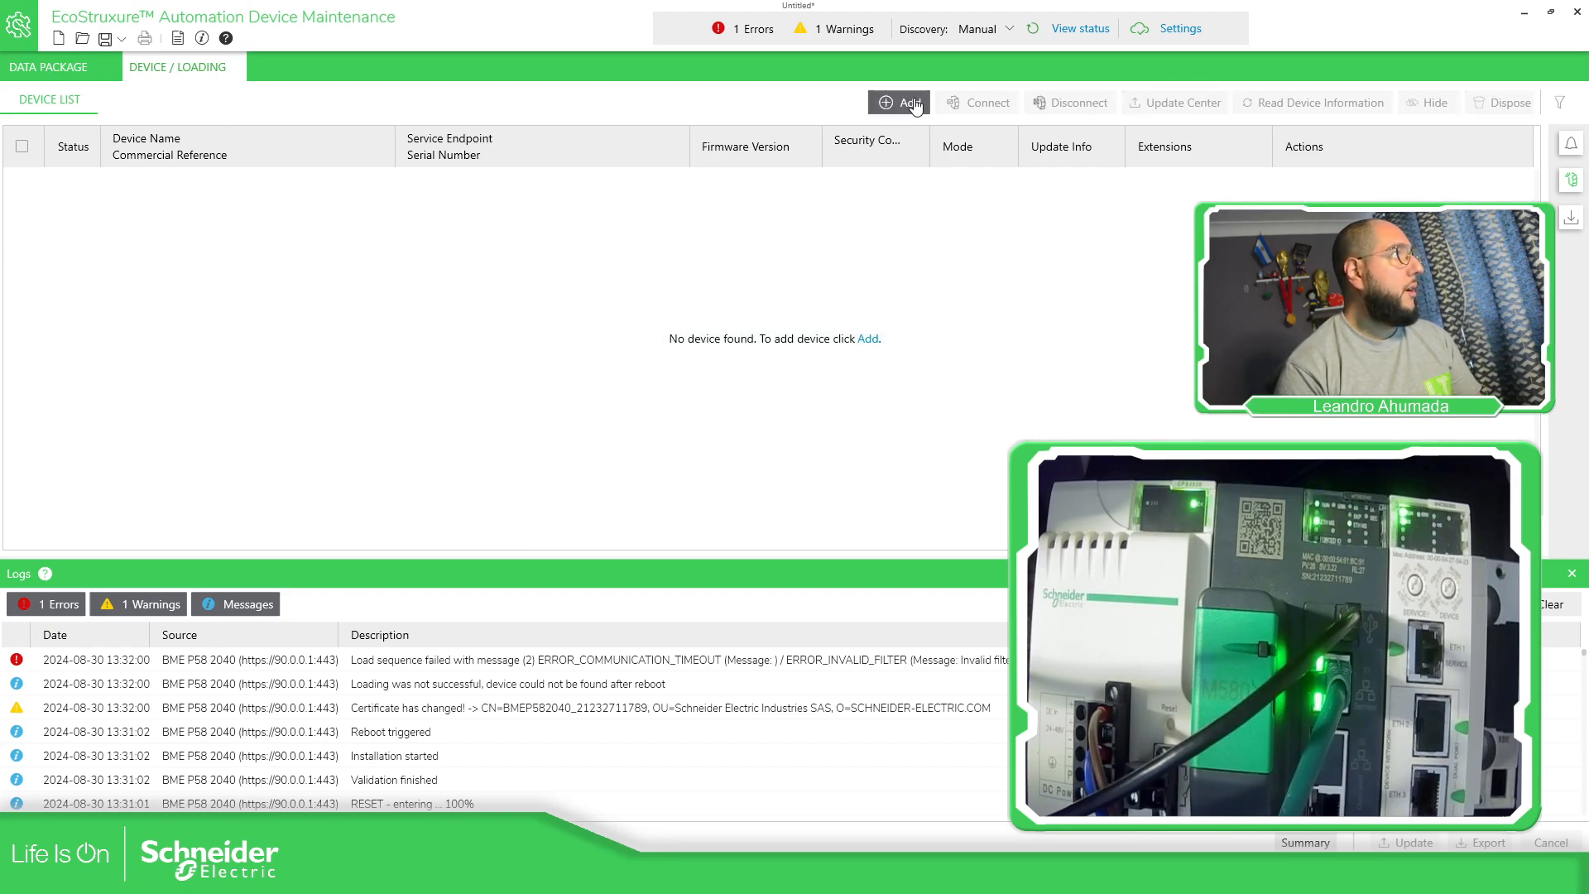
scroll(659, 412, "down", 5)
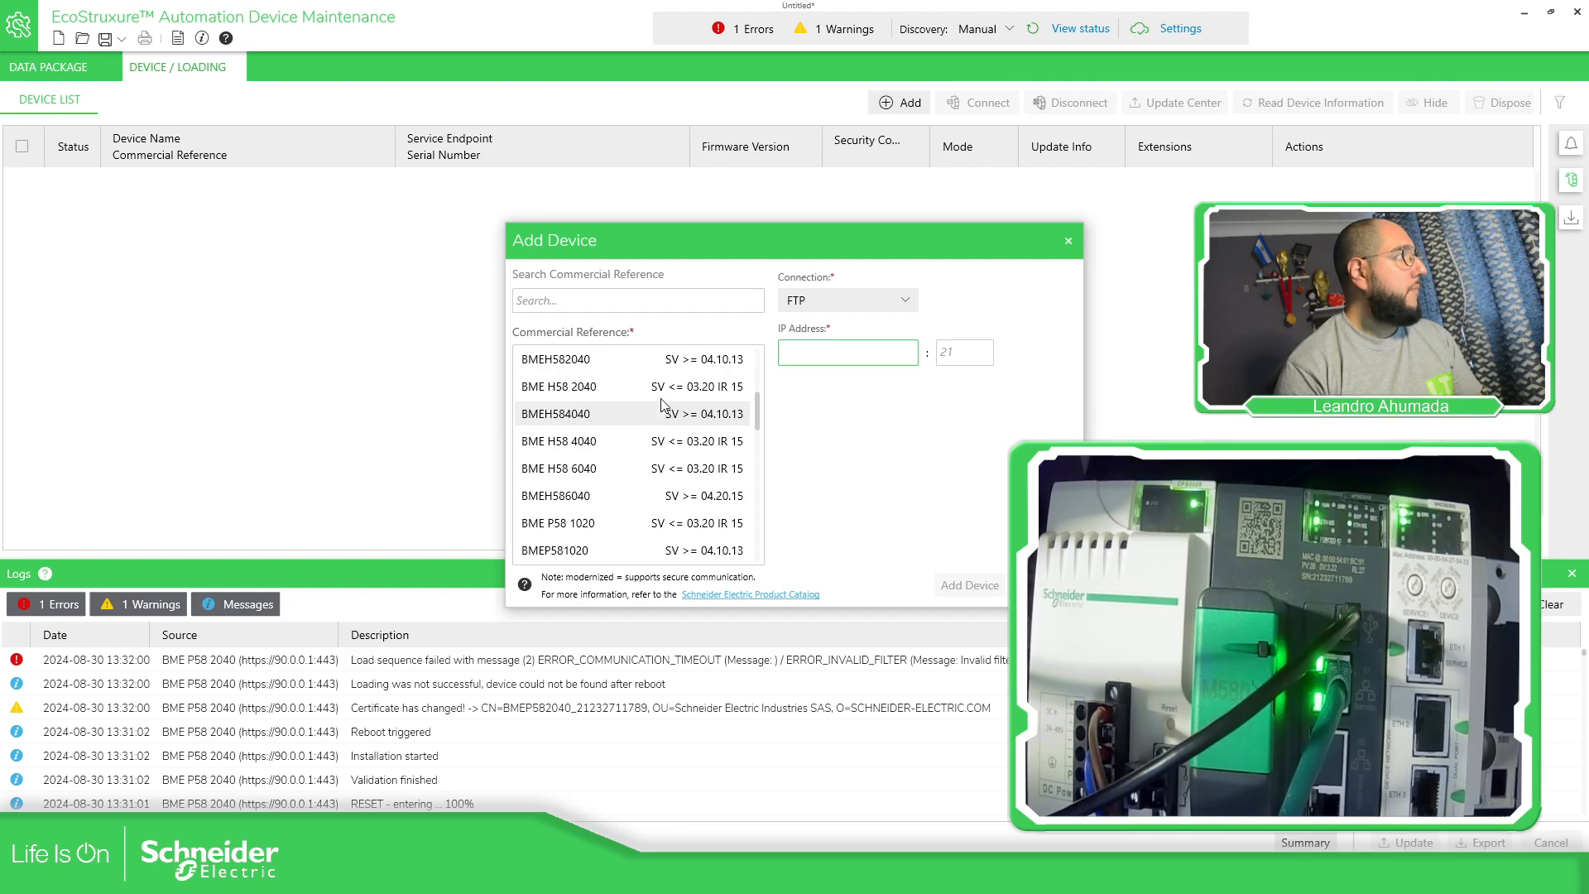
scroll(634, 422, "down", 2)
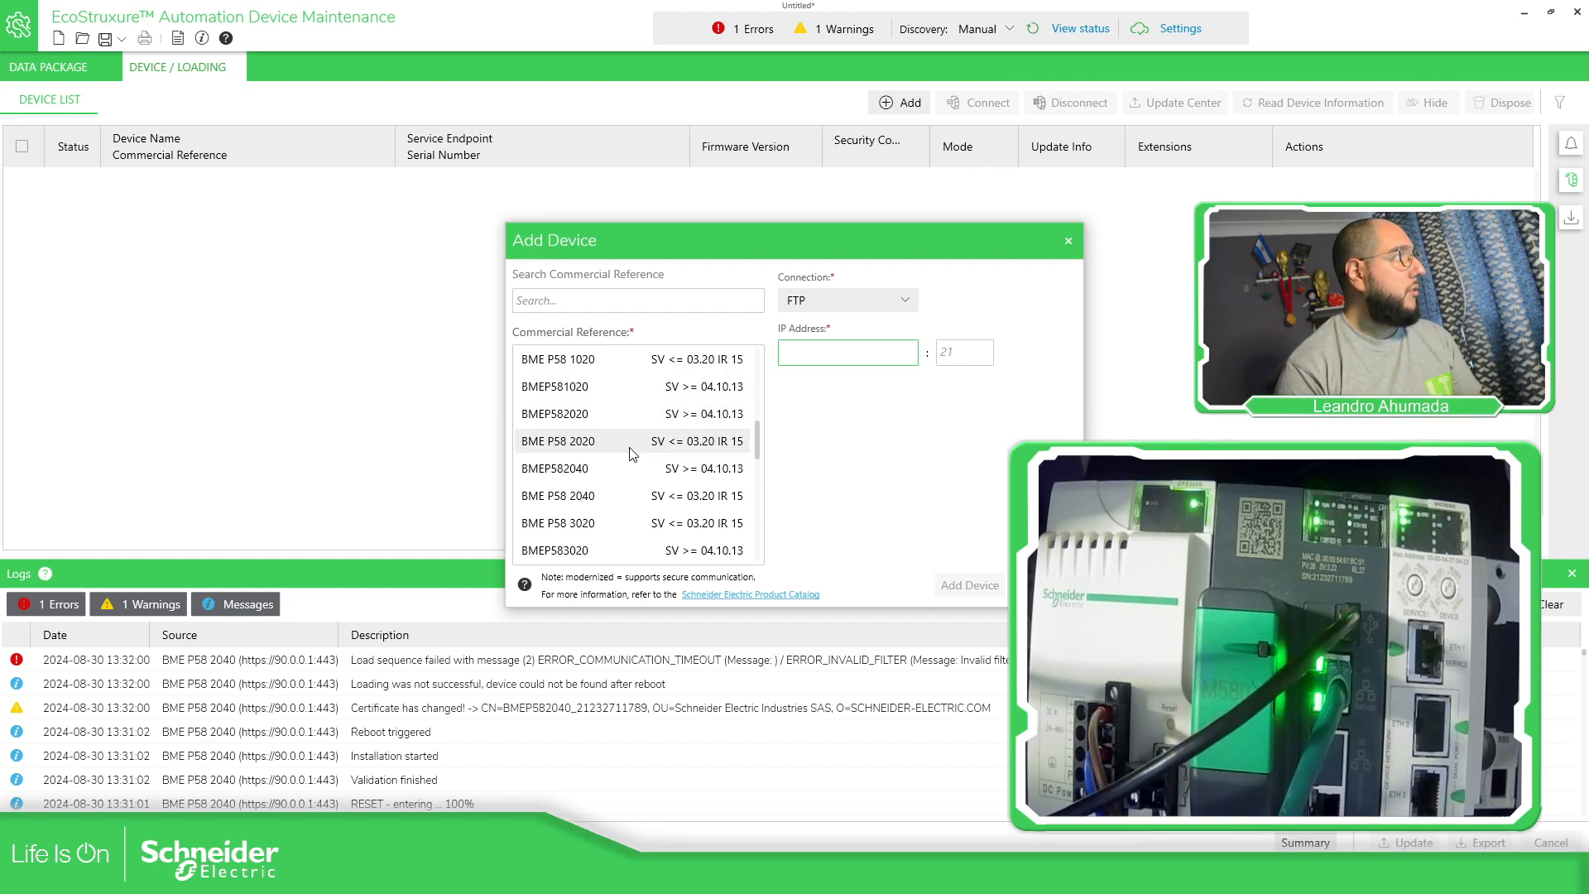
left_click(590, 468)
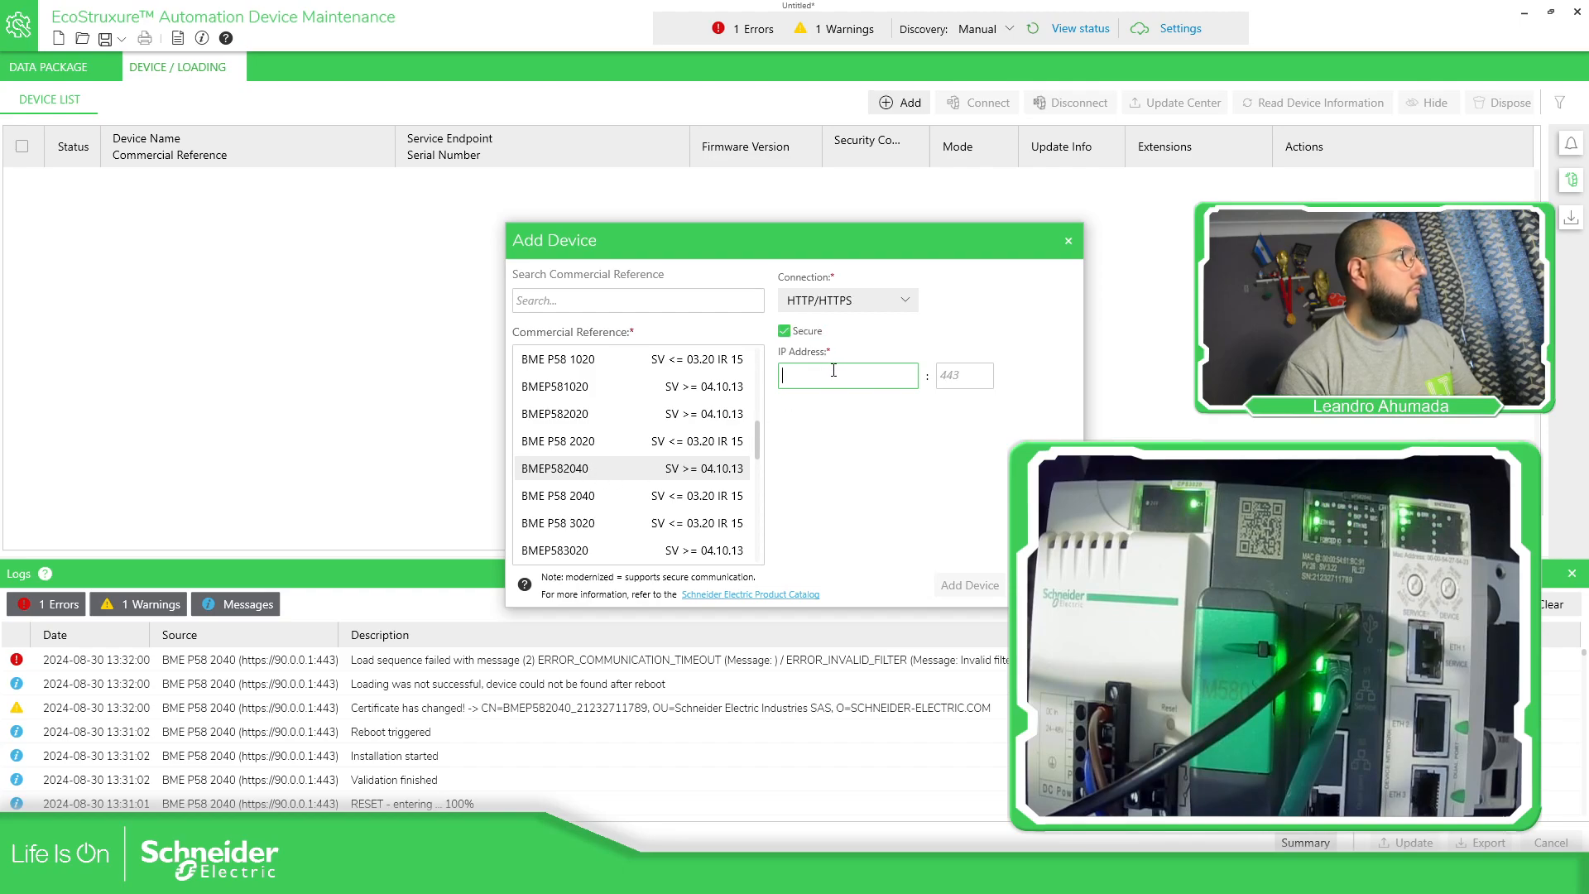
type("90.0.0.1")
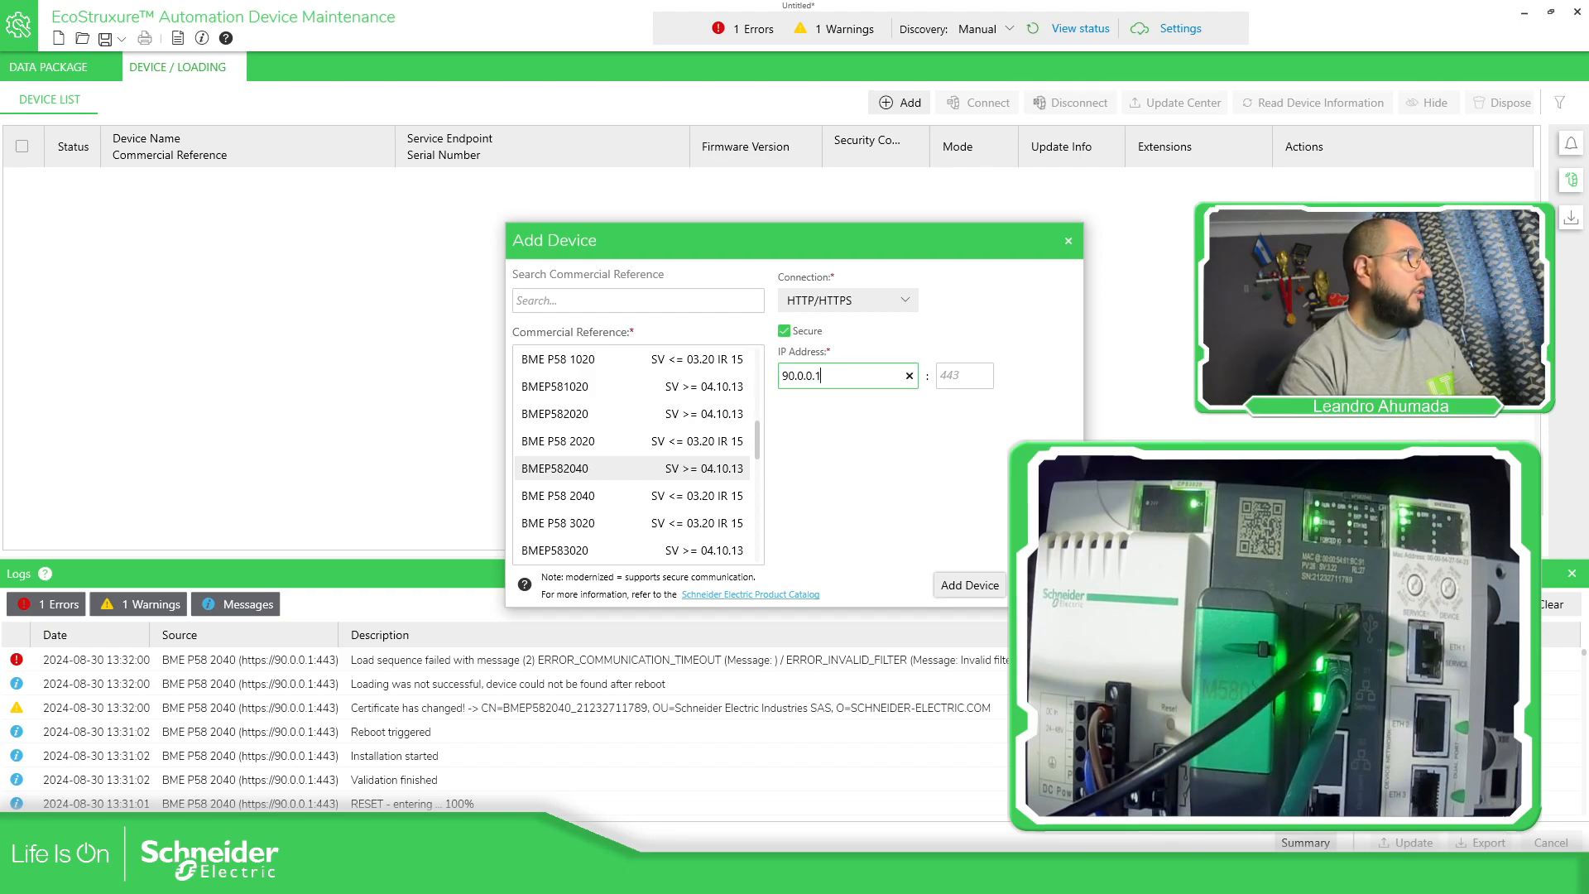
left_click(970, 585)
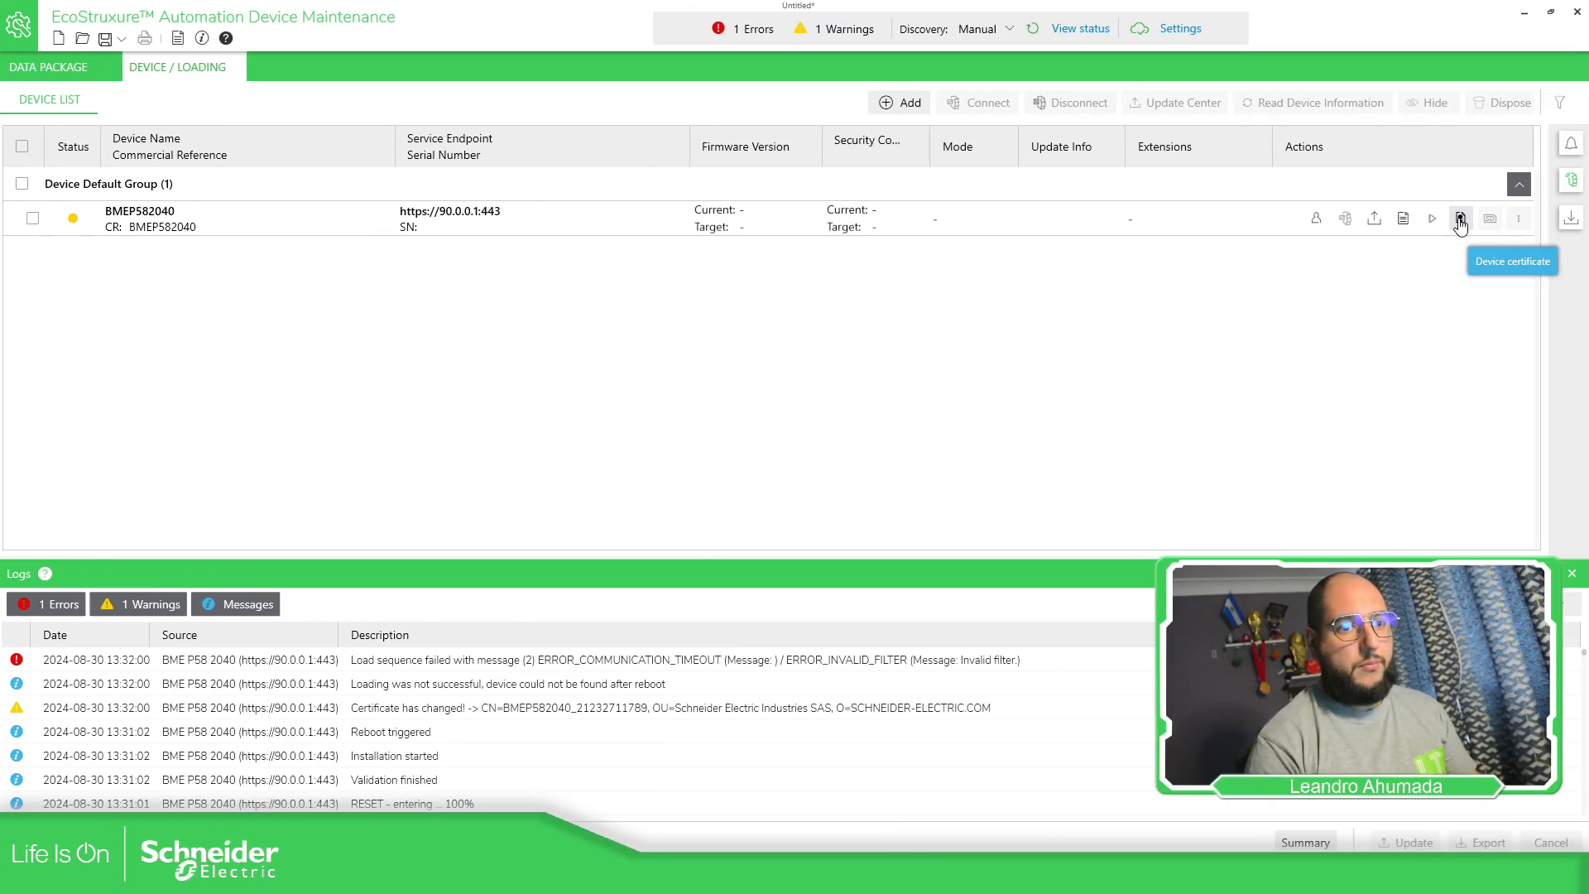
Trust the BMEP582040's device certificate and connect to it with user name loader and the device password
left_click(1461, 220)
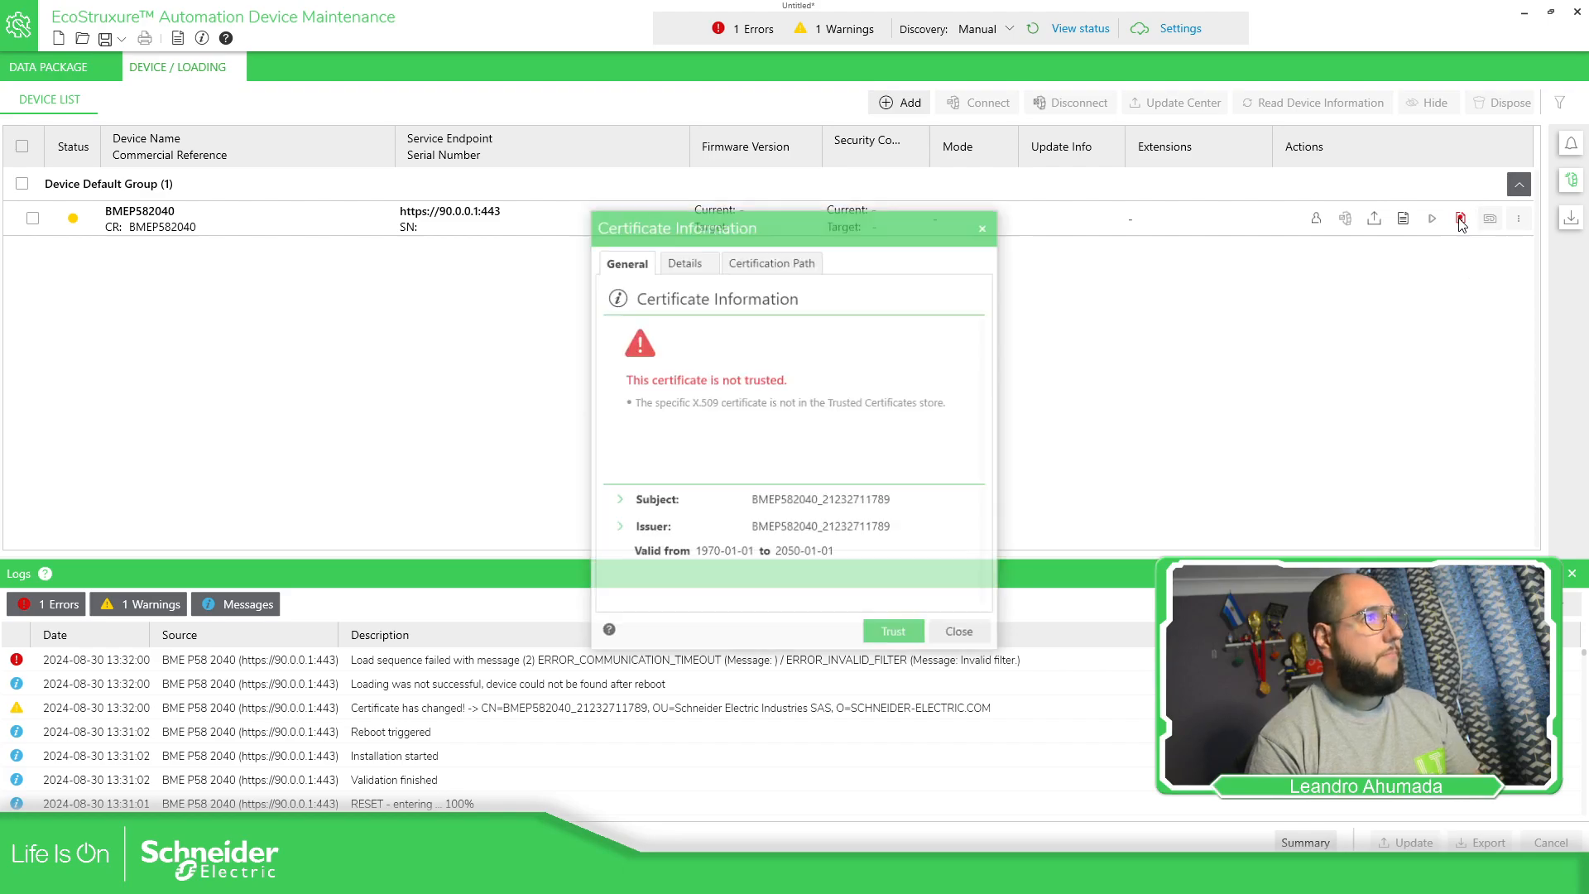
left_click(891, 629)
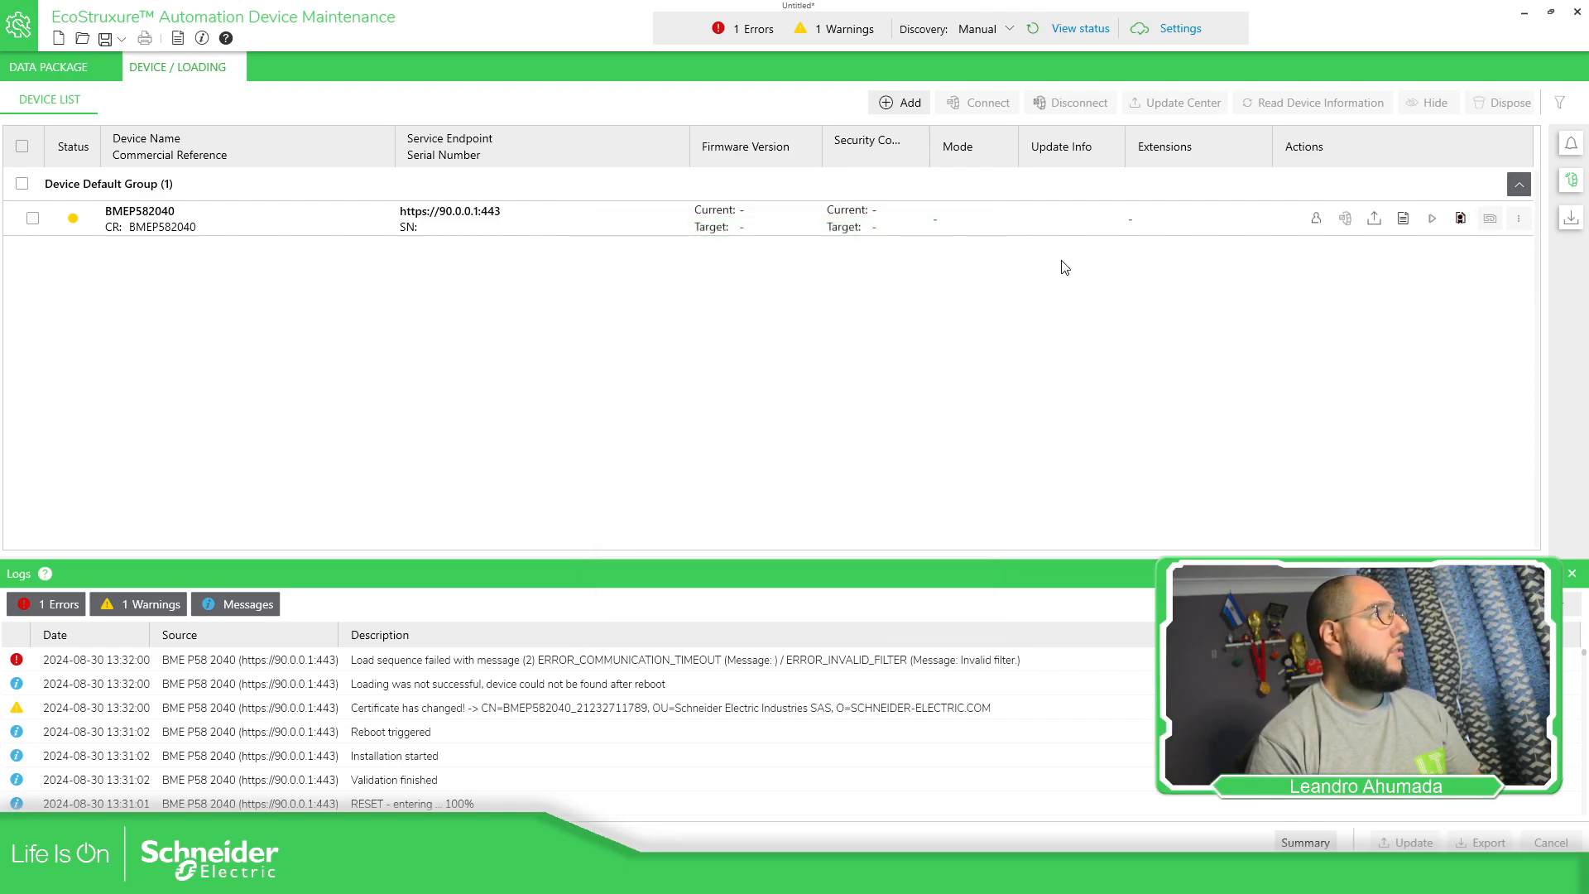
left_click(1316, 218)
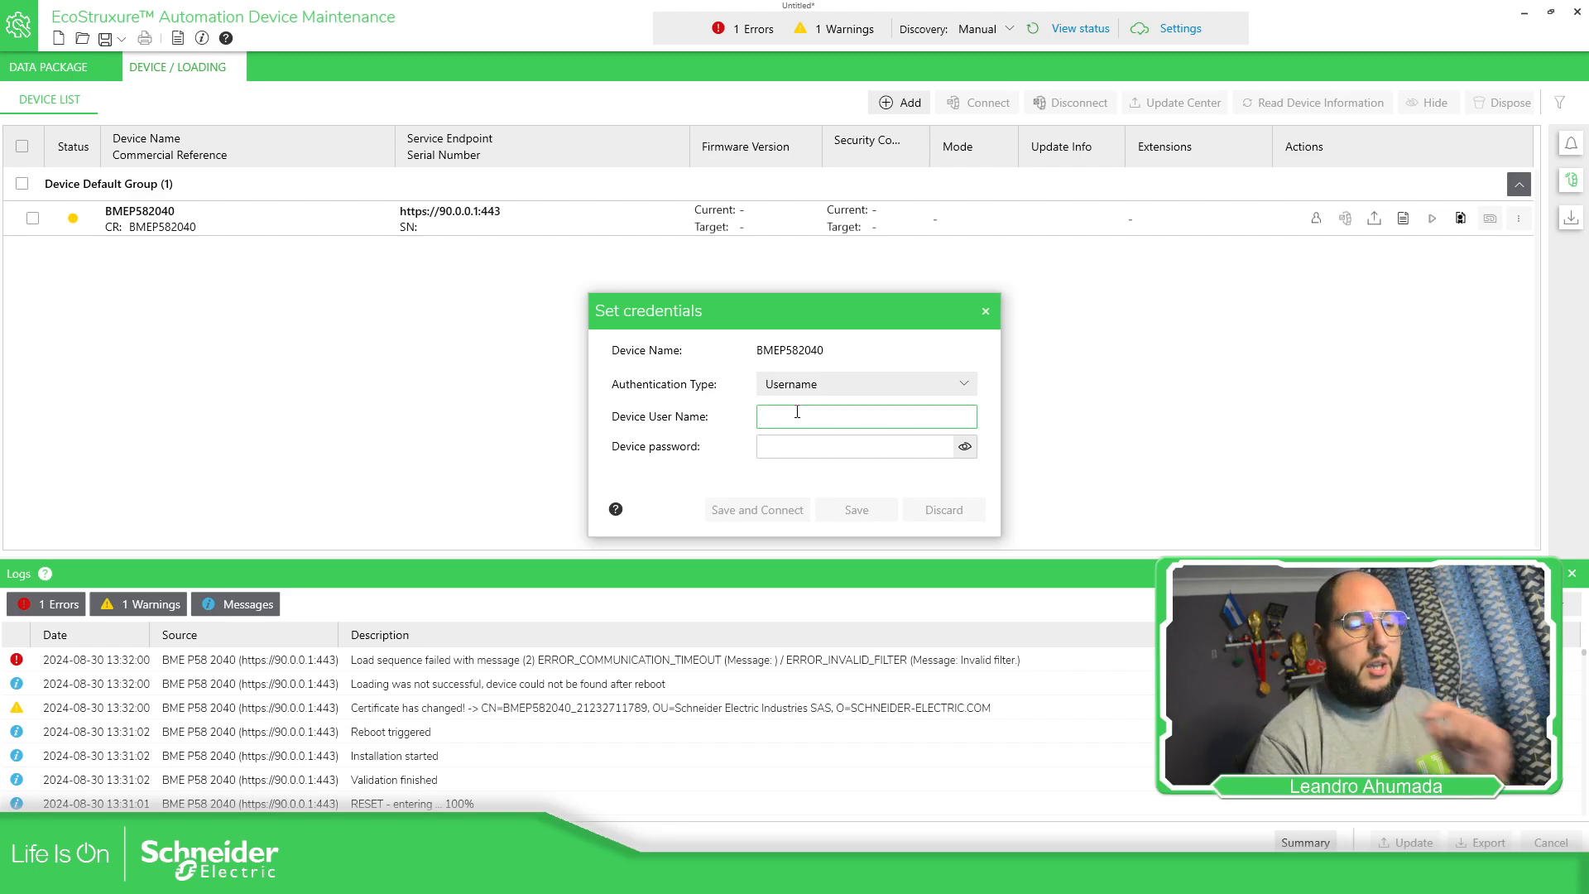
key("Tab")
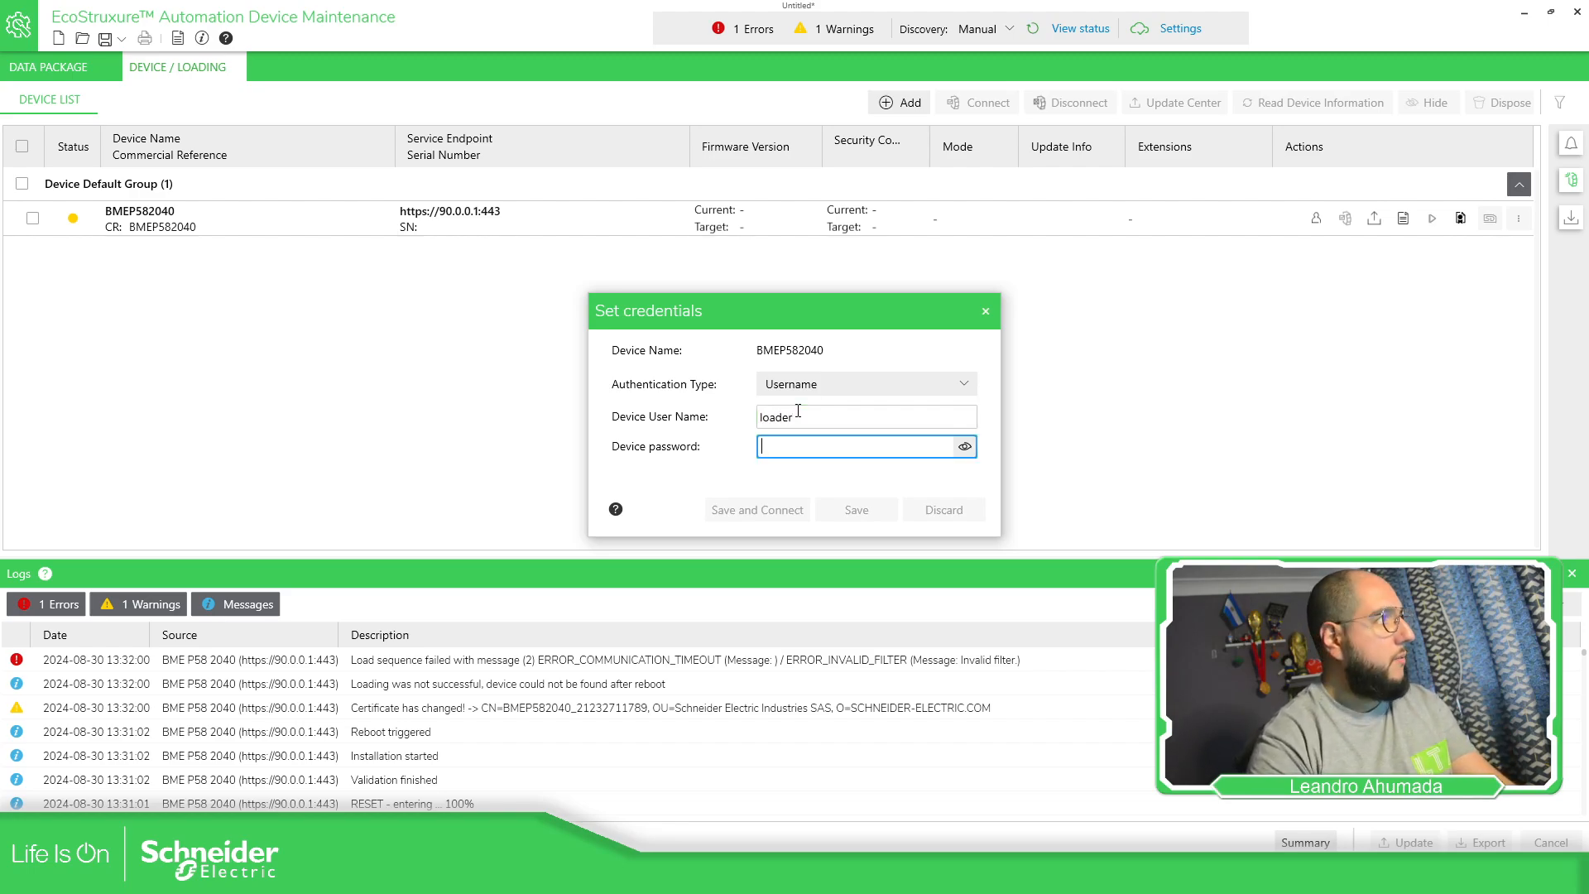
type("•")
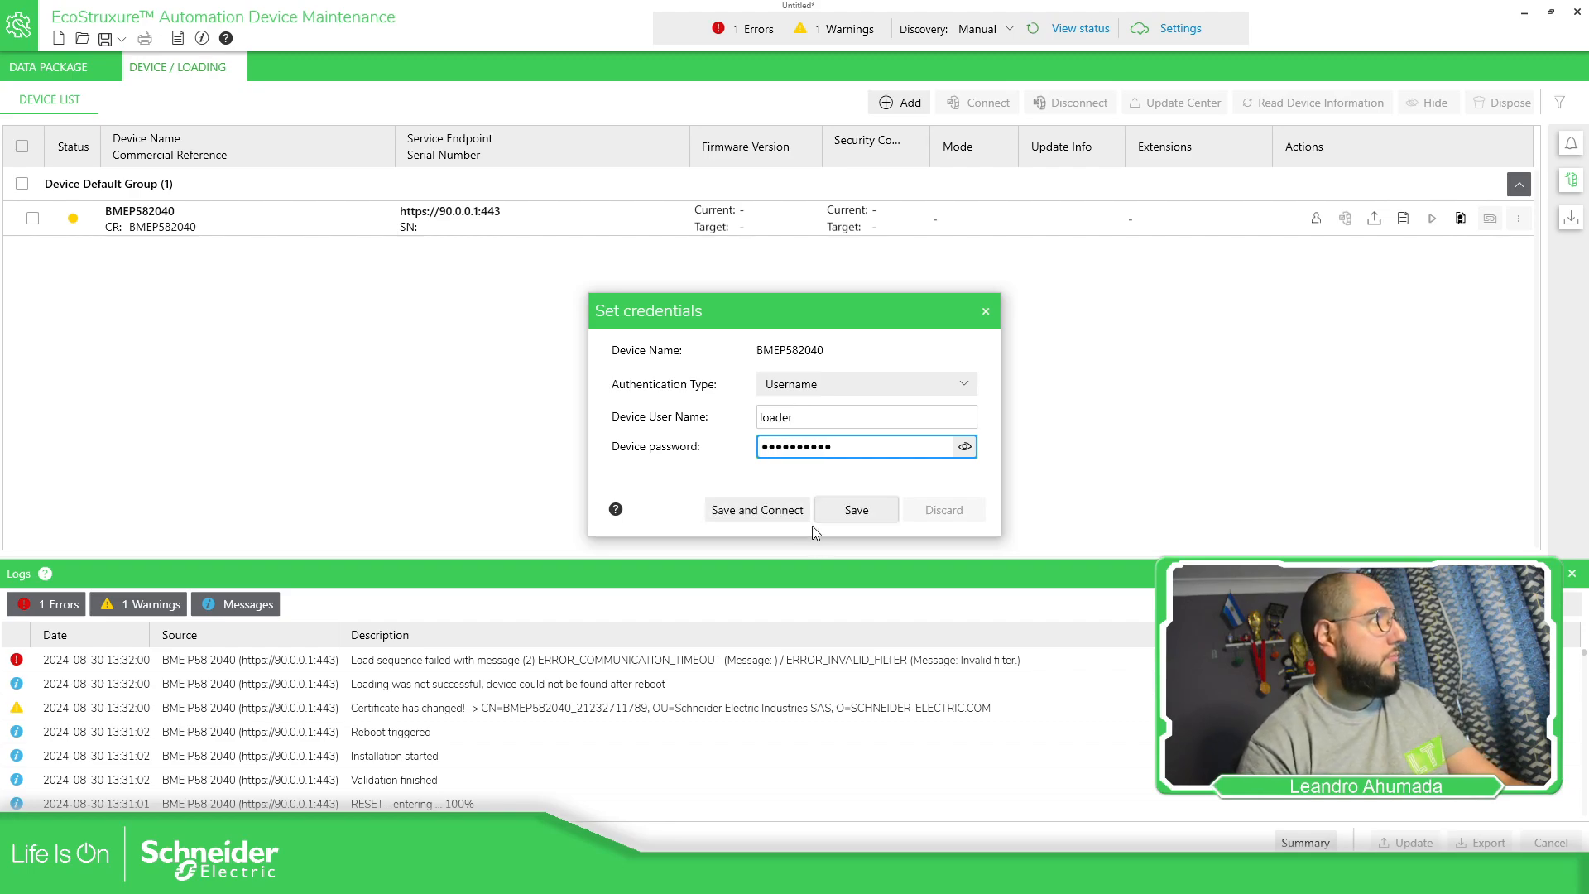
left_click(783, 509)
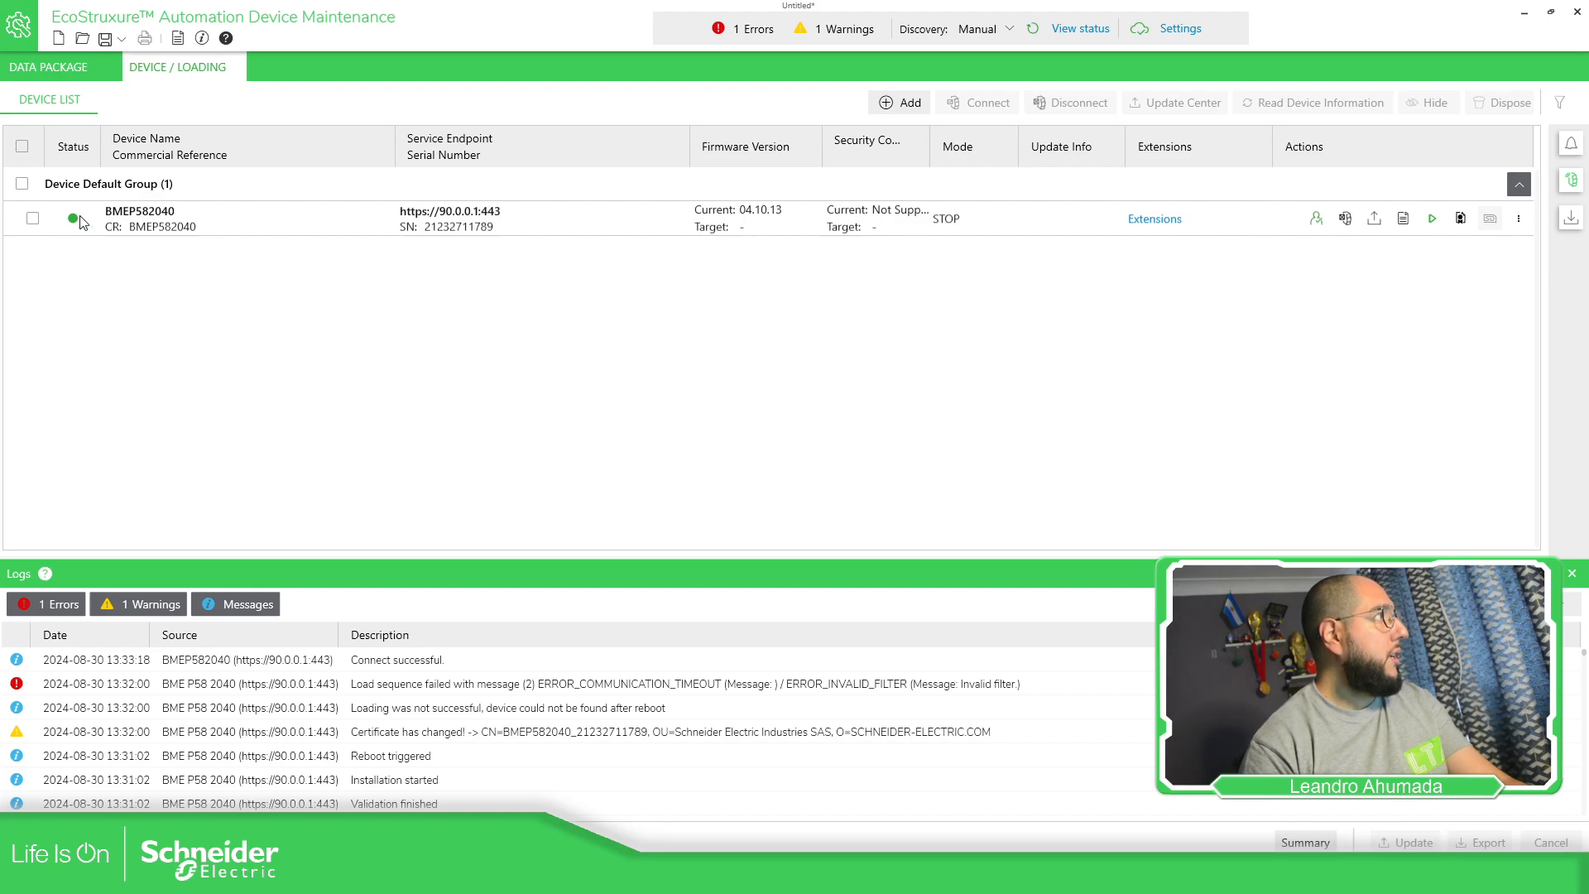